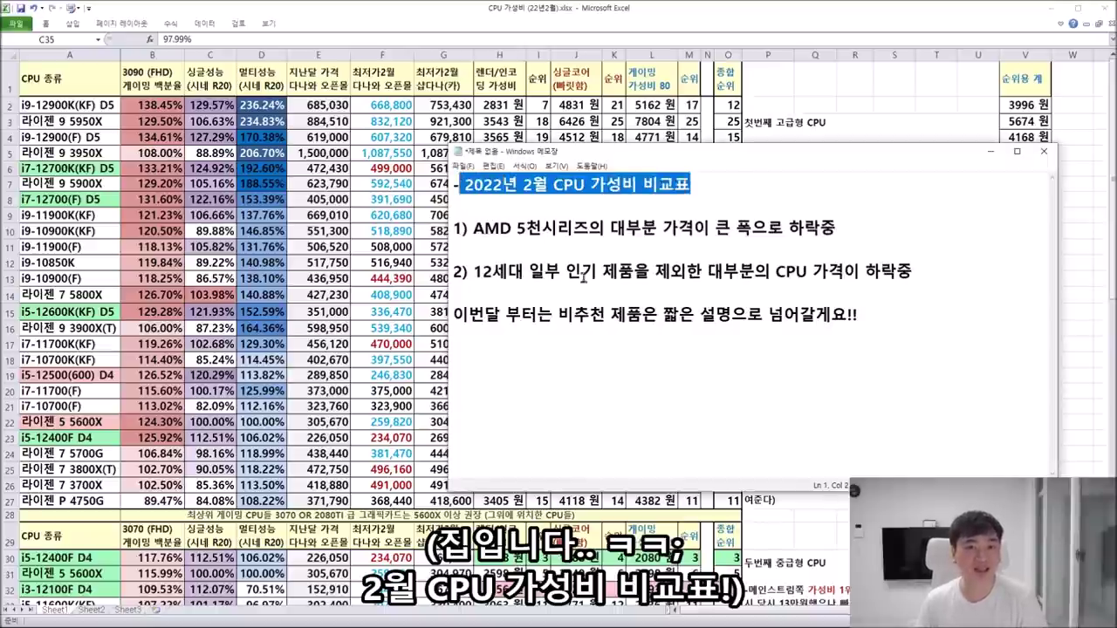
- Highlight the high-end CPUs in rows 2 to 5 and compare their February lowest Danawa open-market prices
click(586, 288)
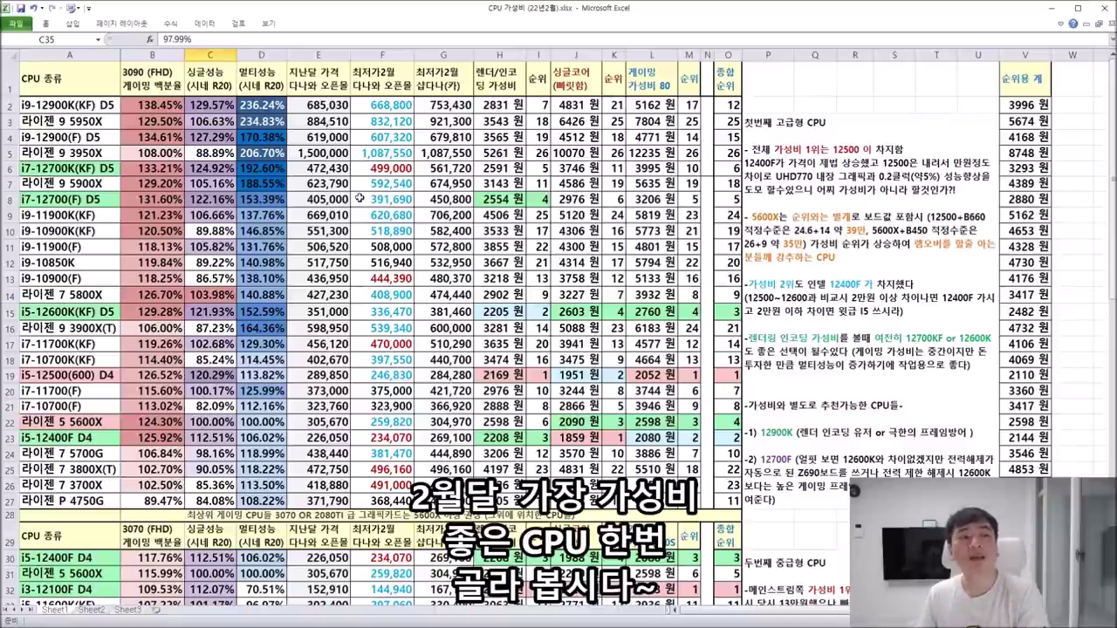
drag(9, 105, 7, 150)
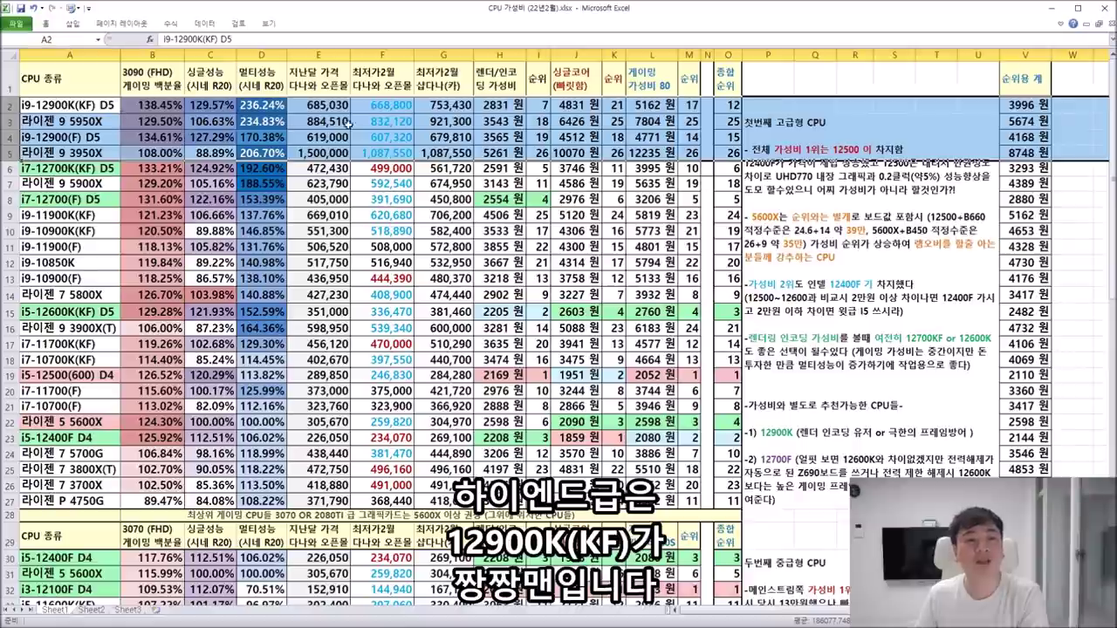
click(390, 106)
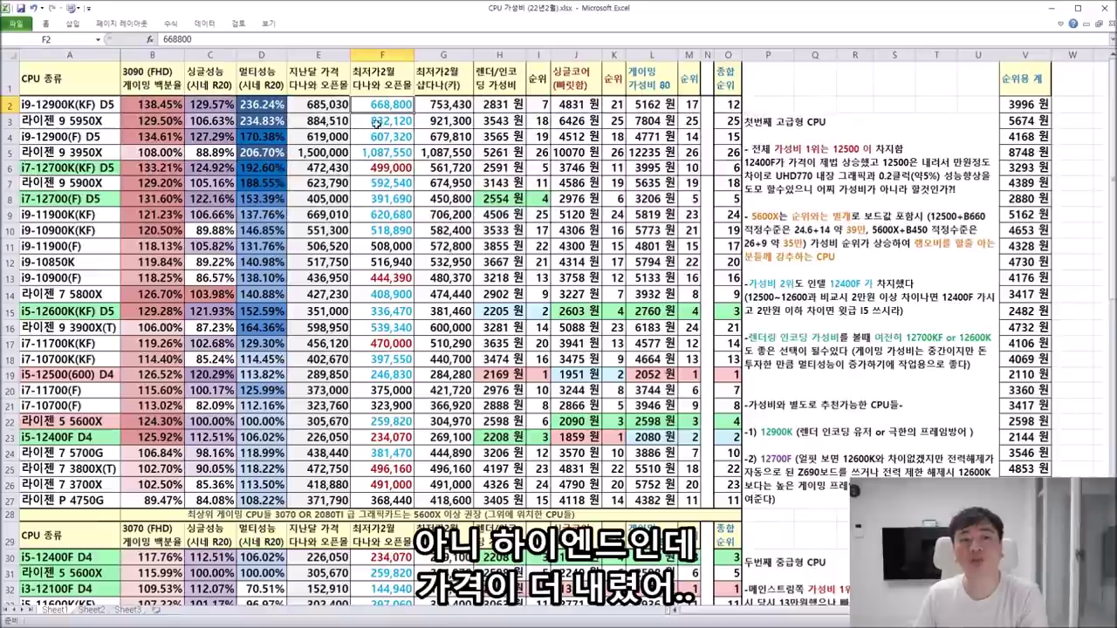
click(391, 122)
click(389, 153)
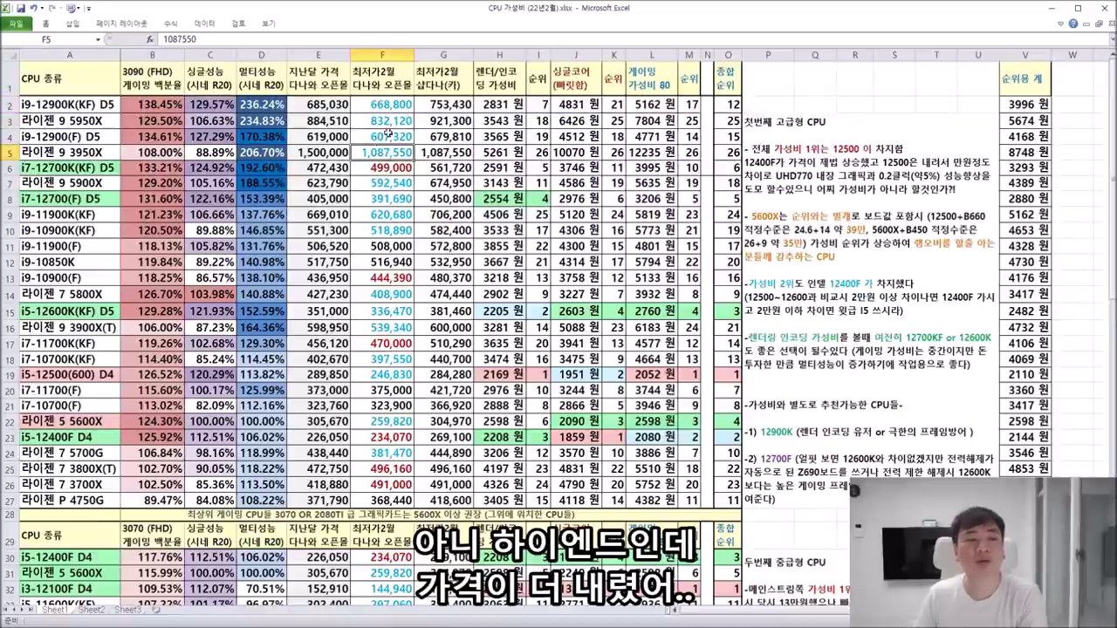
click(391, 123)
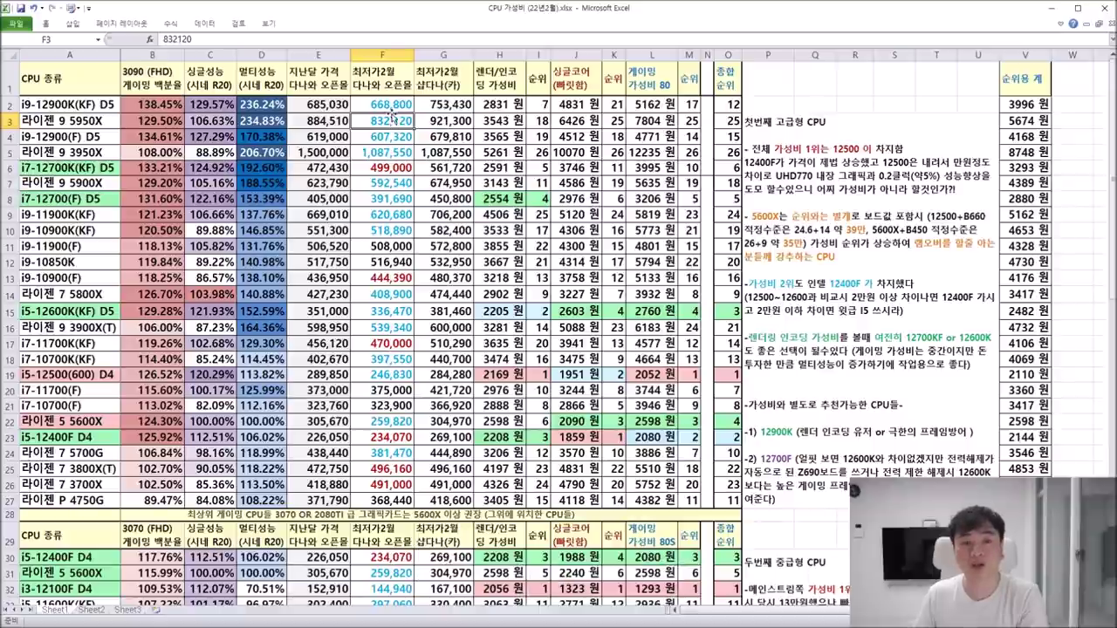
click(393, 106)
click(391, 123)
click(382, 138)
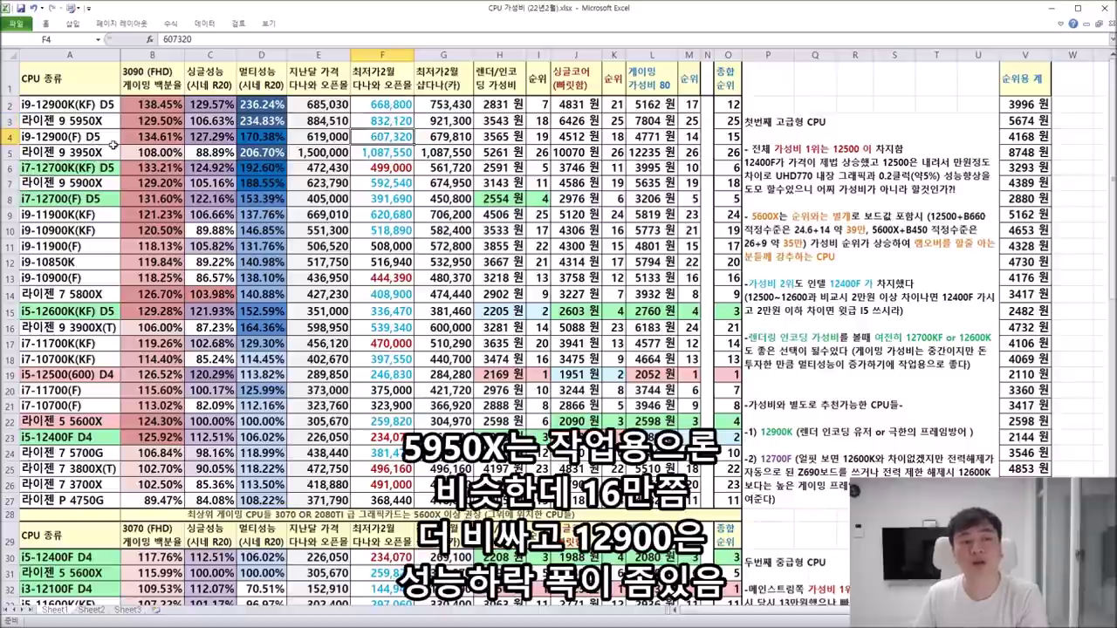
- Compare multi-core performance of the i9-12900K(KF) and i9-12900(F), check the latter's February price, and highlight the i9-12900K(KF) row
click(265, 105)
click(274, 139)
click(390, 144)
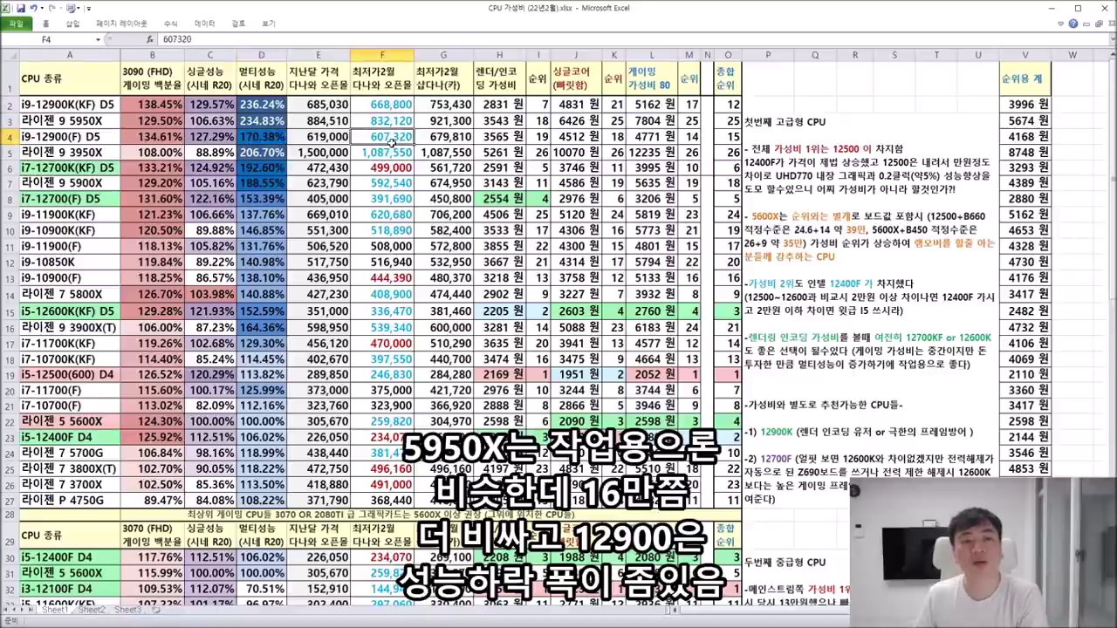
click(10, 104)
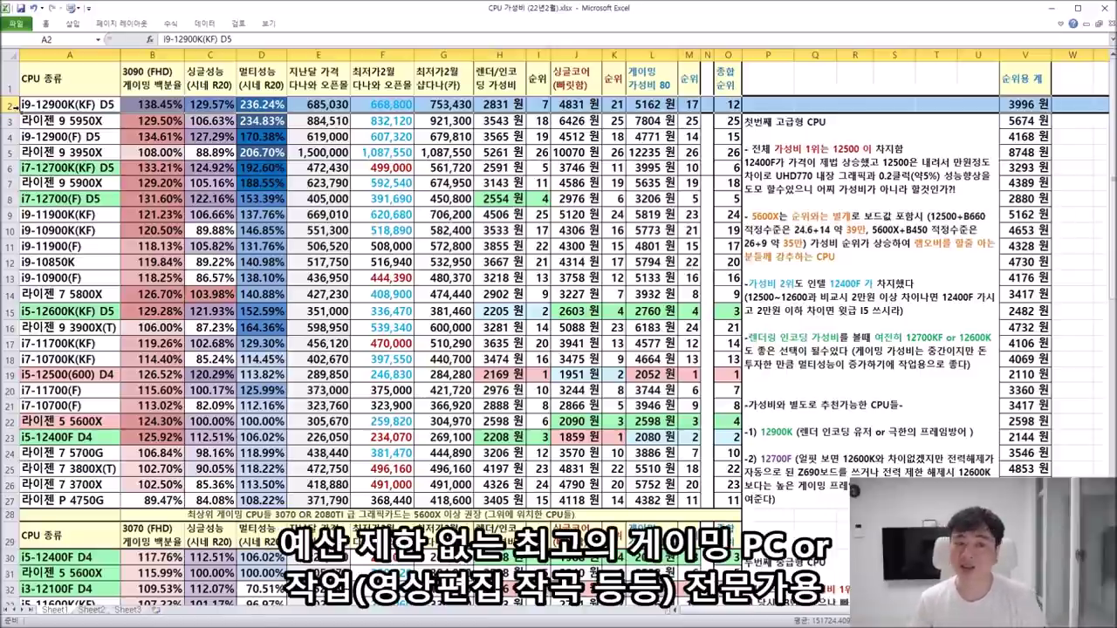
- Highlight the i7-12700K(KF) row and examine its rendering, overall and gaming value rankings
click(24, 168)
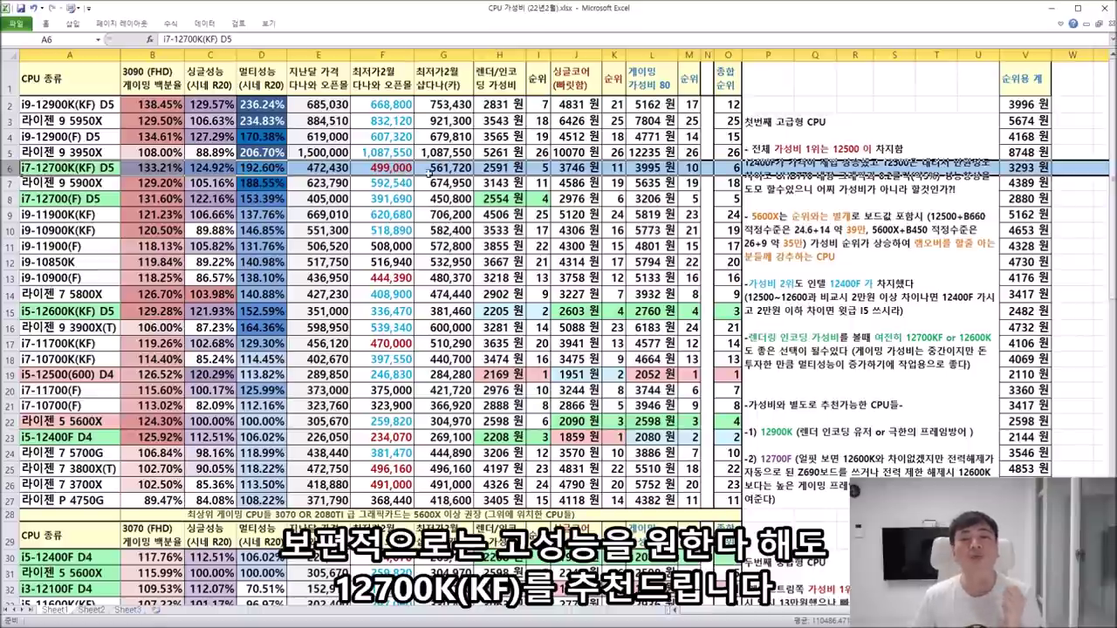
click(542, 167)
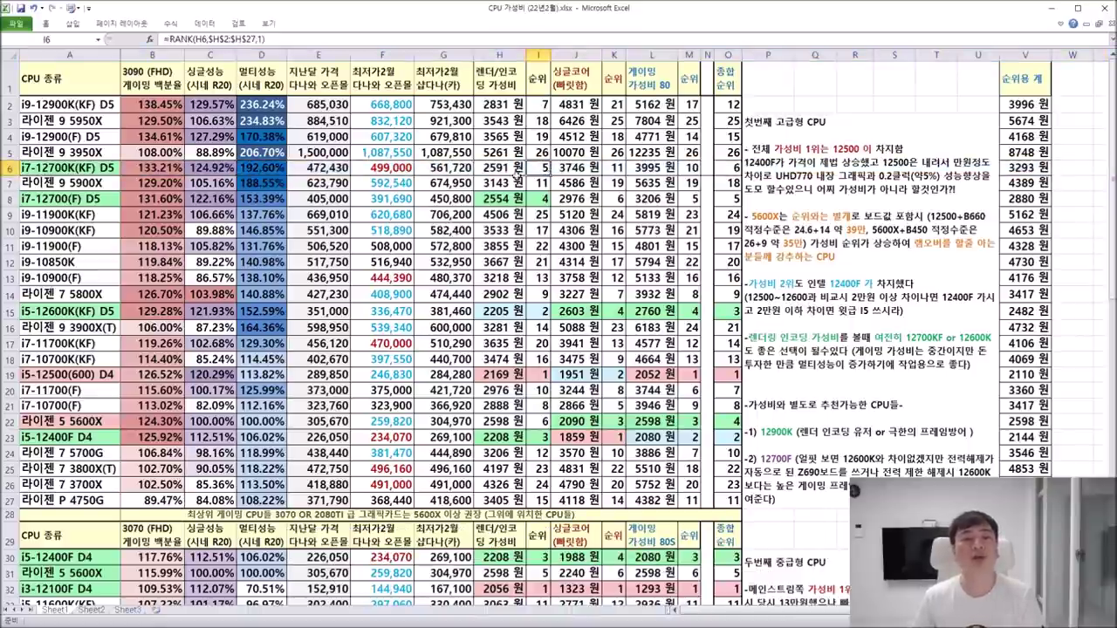
click(730, 170)
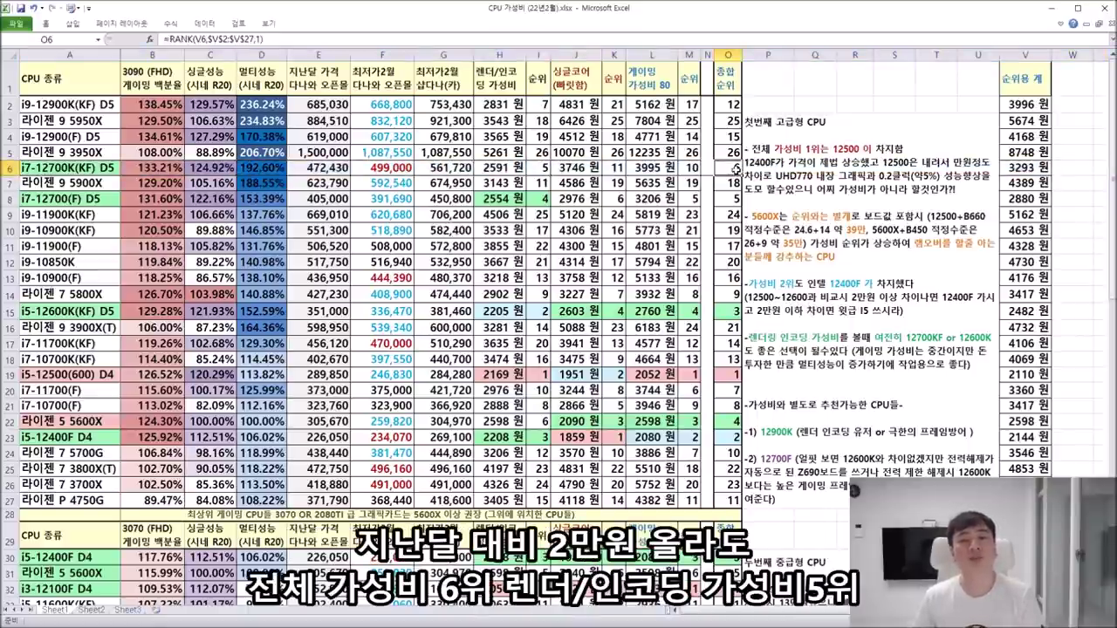
drag(692, 168, 615, 169)
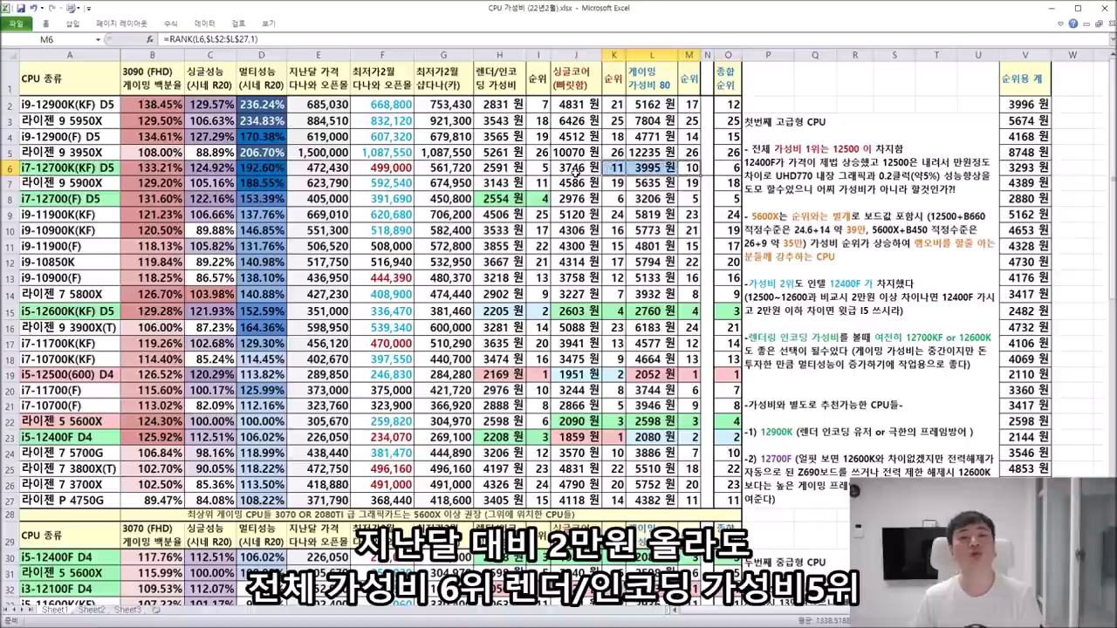
click(12, 167)
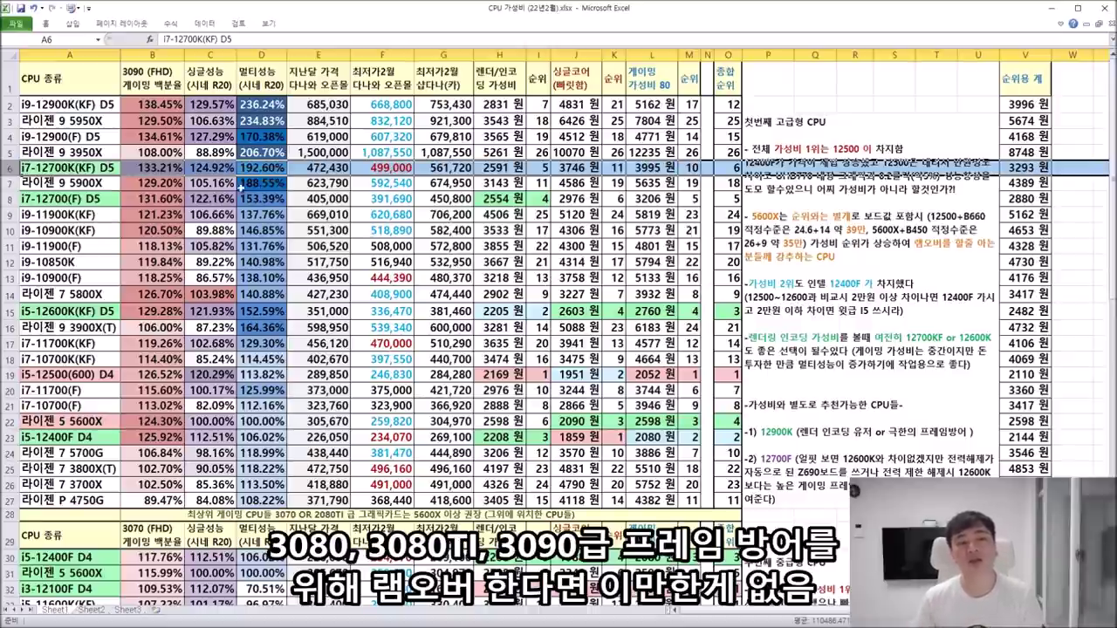
- Compare the i7-12700(F) row with the i7-12700K(KF) row and review the multi-core performance column for rows 2 to 27
click(11, 198)
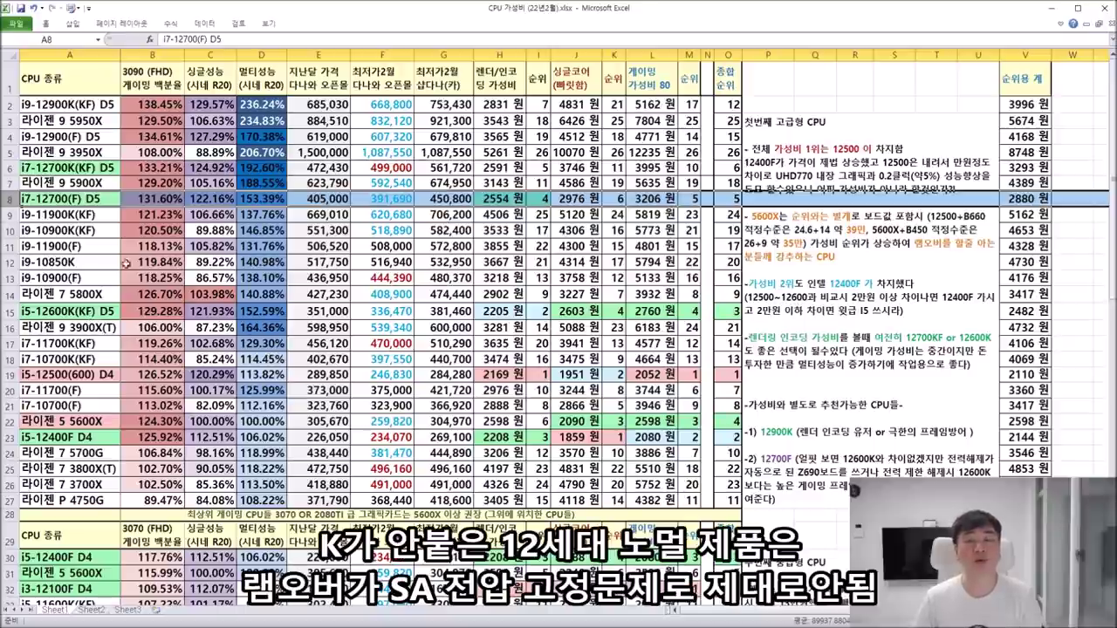
click(7, 168)
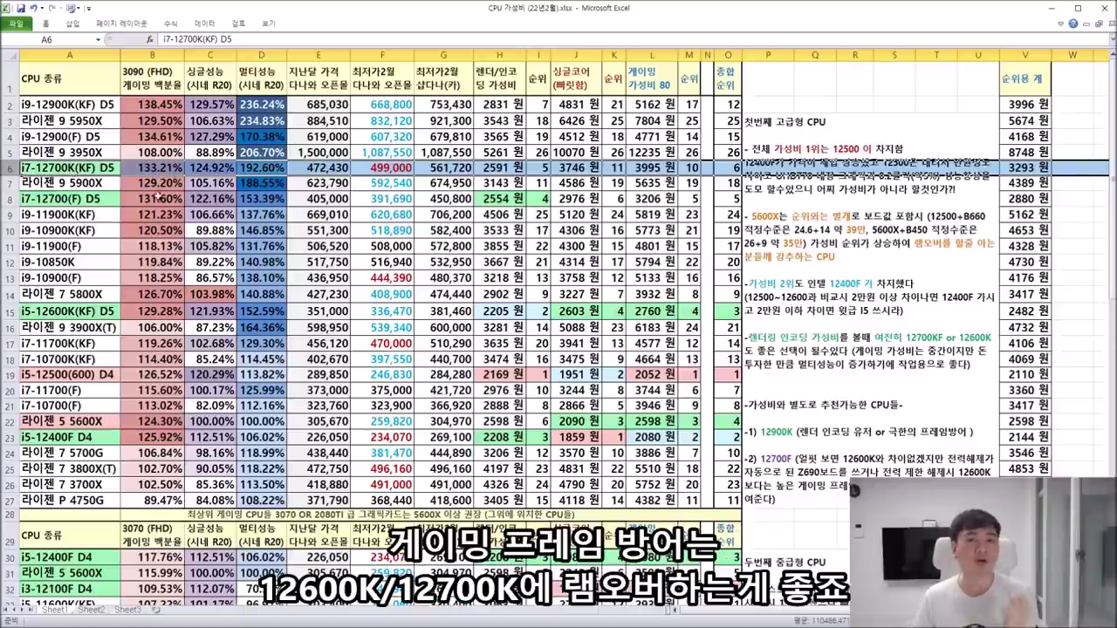
click(275, 167)
drag(256, 105, 242, 498)
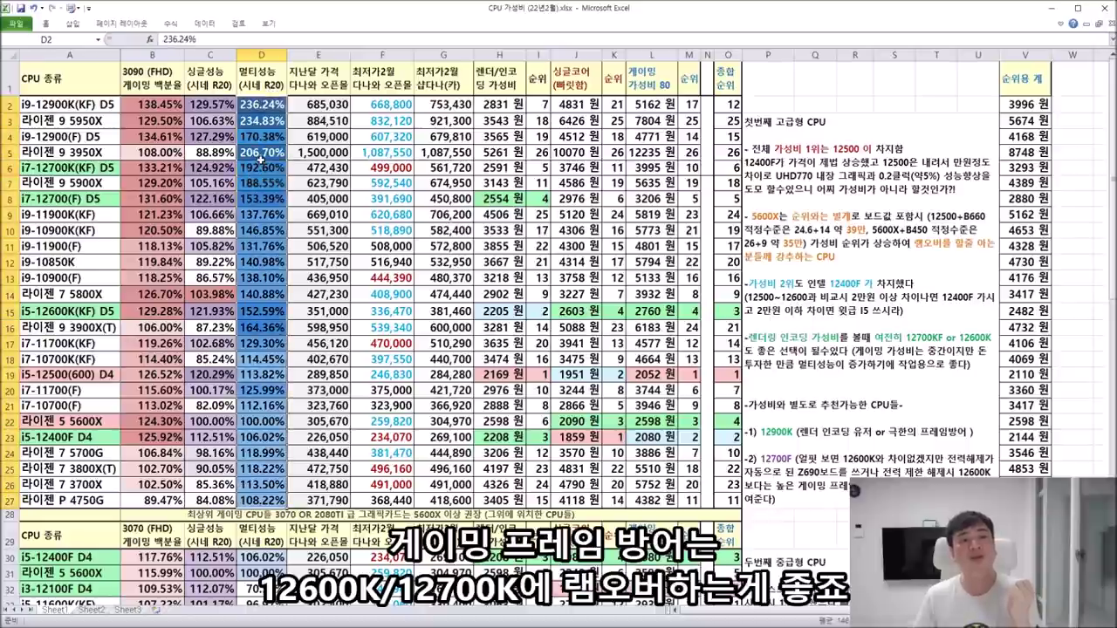
click(260, 160)
click(7, 167)
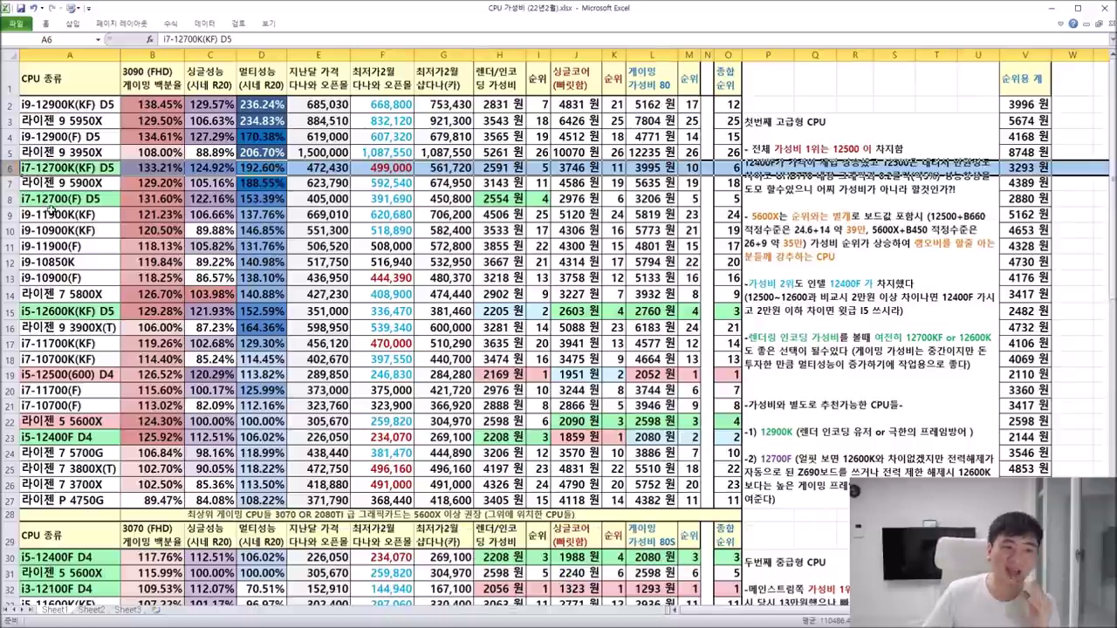
- Highlight the i7-12700(F) row and check its gaming, single-core and multi-core performance percentages
click(14, 203)
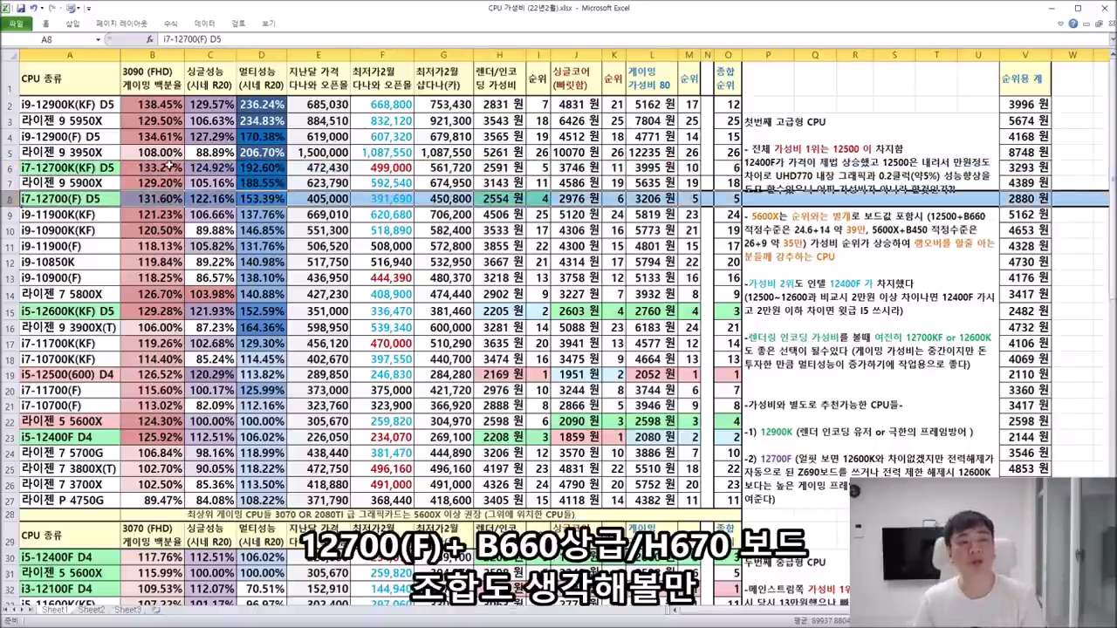
click(154, 199)
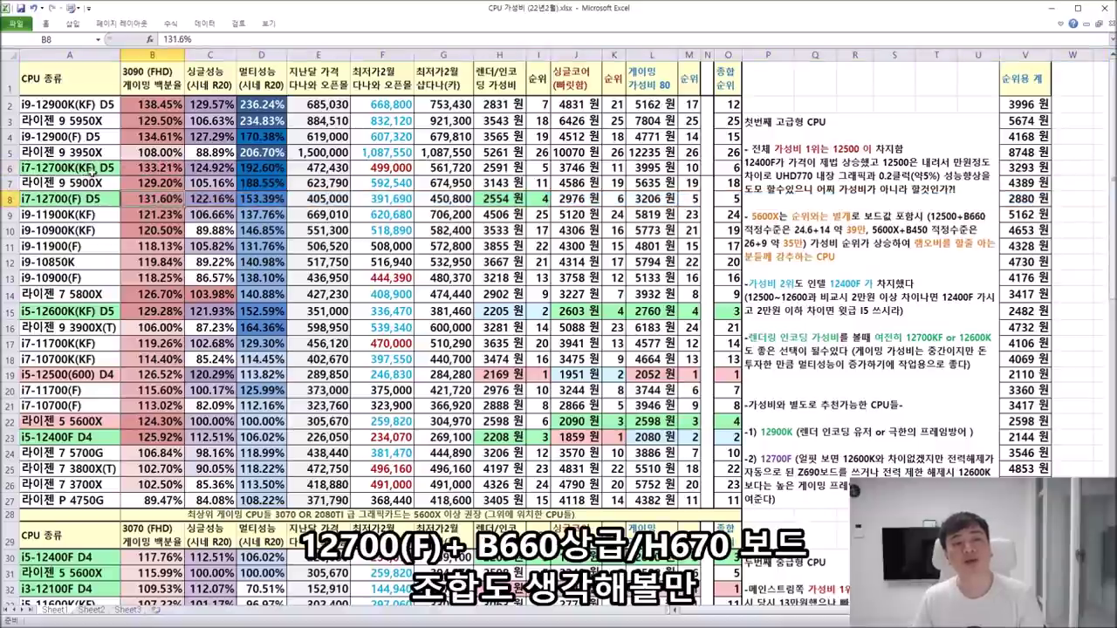
click(203, 198)
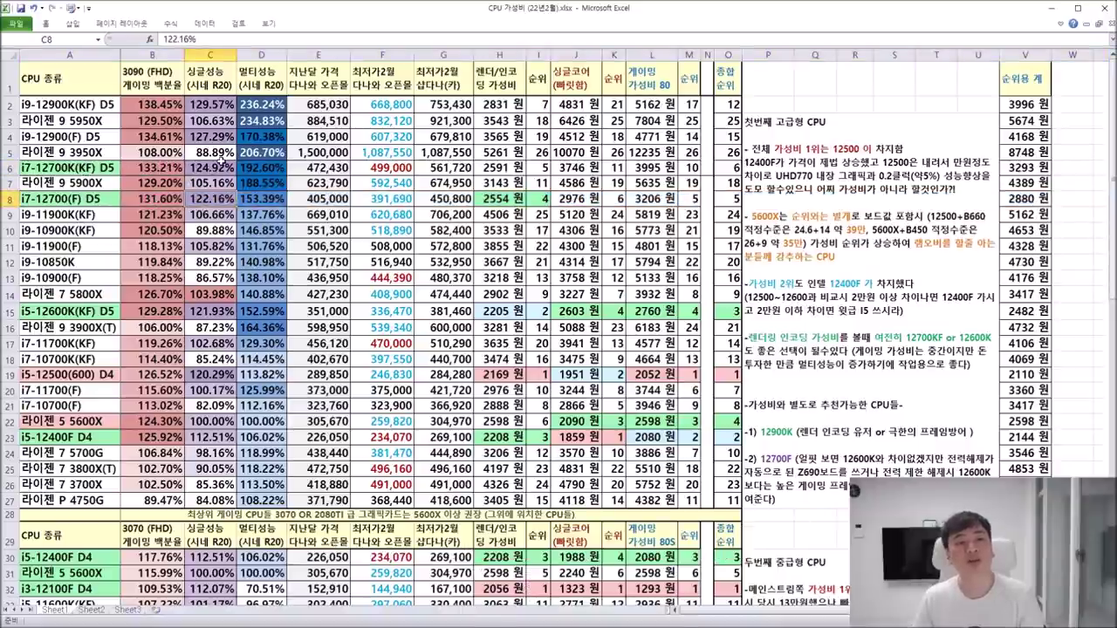
click(262, 200)
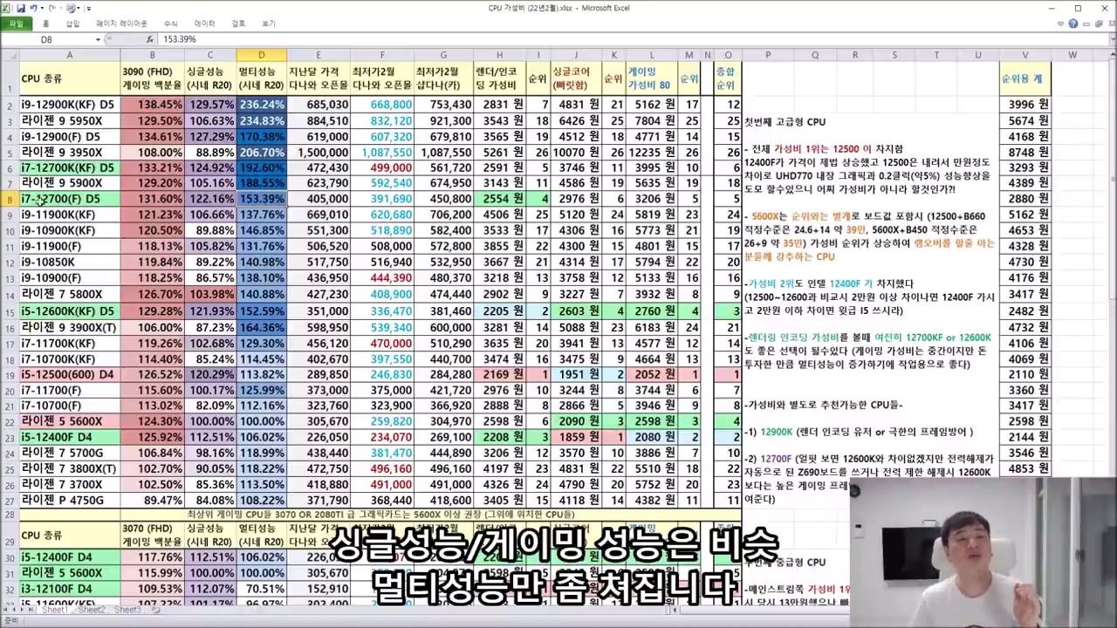
- Compare the i7-12700(F) against the i7-12700K(KF), checking the i7-12700(F)'s multi-core performance and February lowest price
click(9, 168)
click(9, 199)
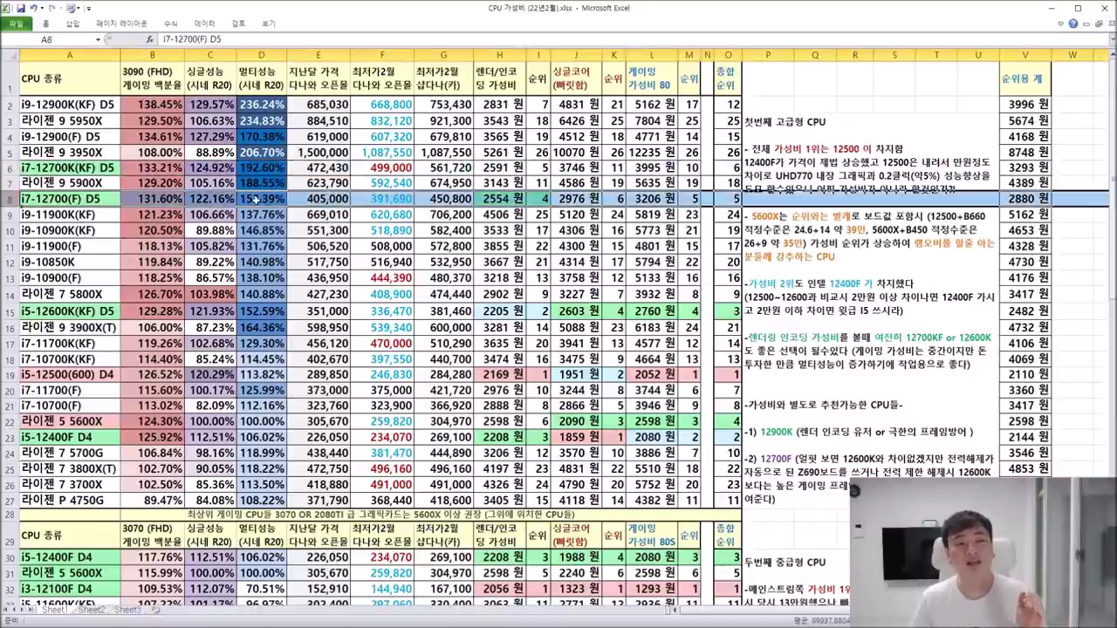
click(262, 198)
click(393, 200)
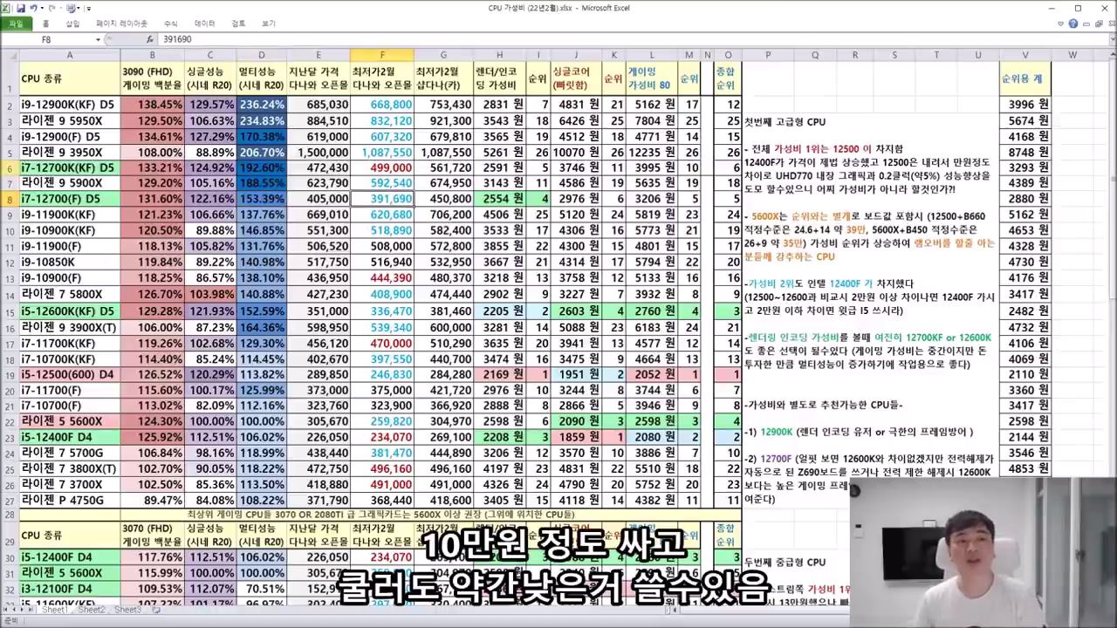
click(7, 167)
click(54, 199)
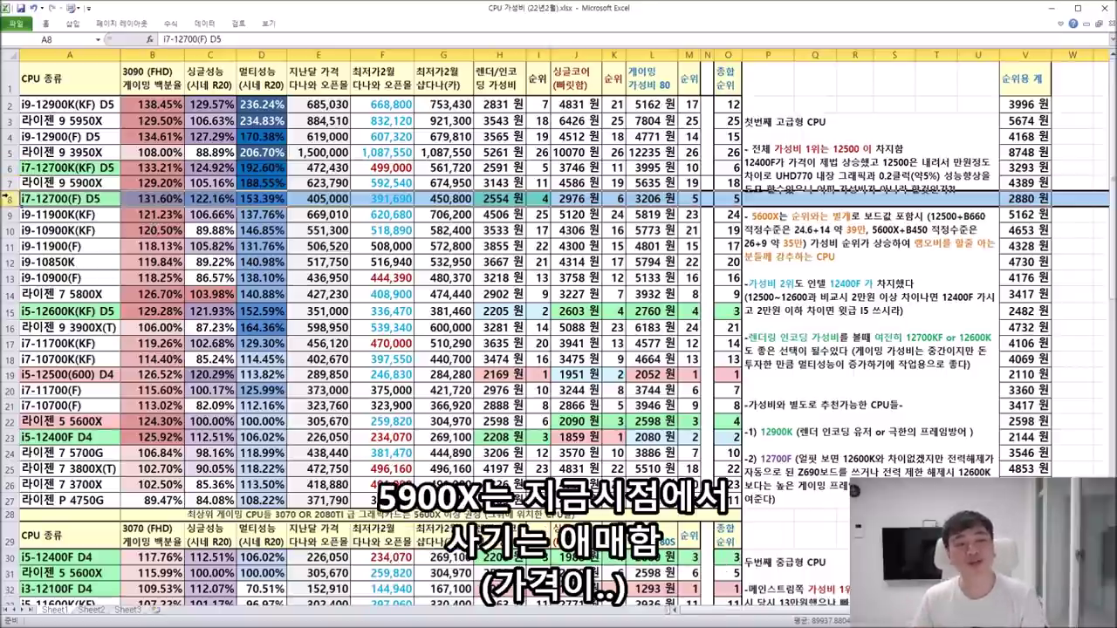
- Check the Ryzen 9 5900X's February lowest price and compare its single-core performance with the i7-12700K(KF)
click(384, 183)
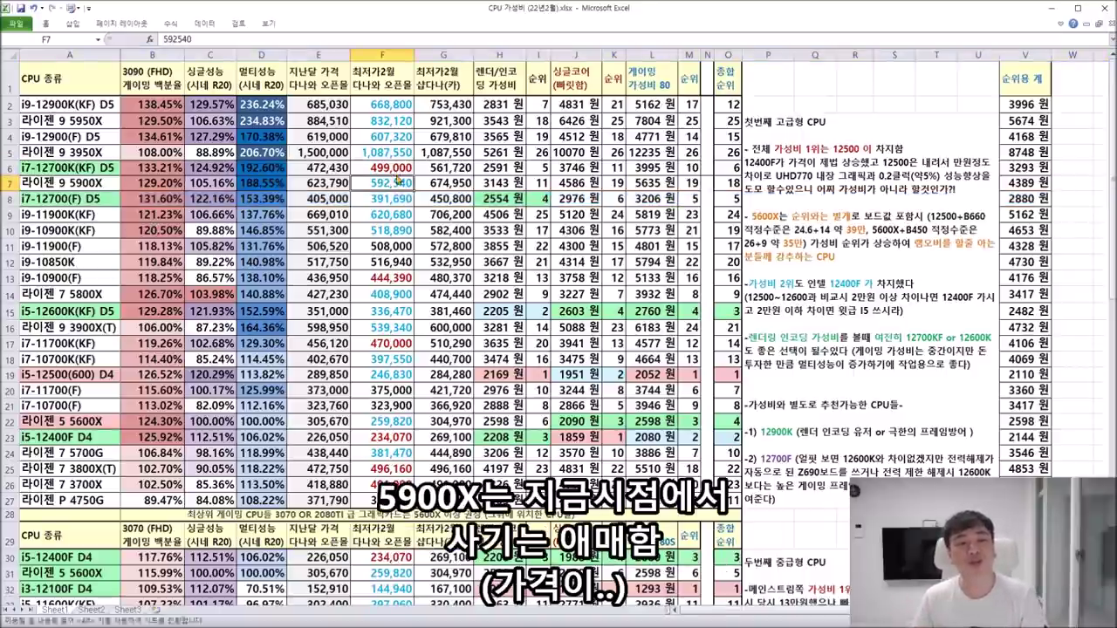
click(209, 169)
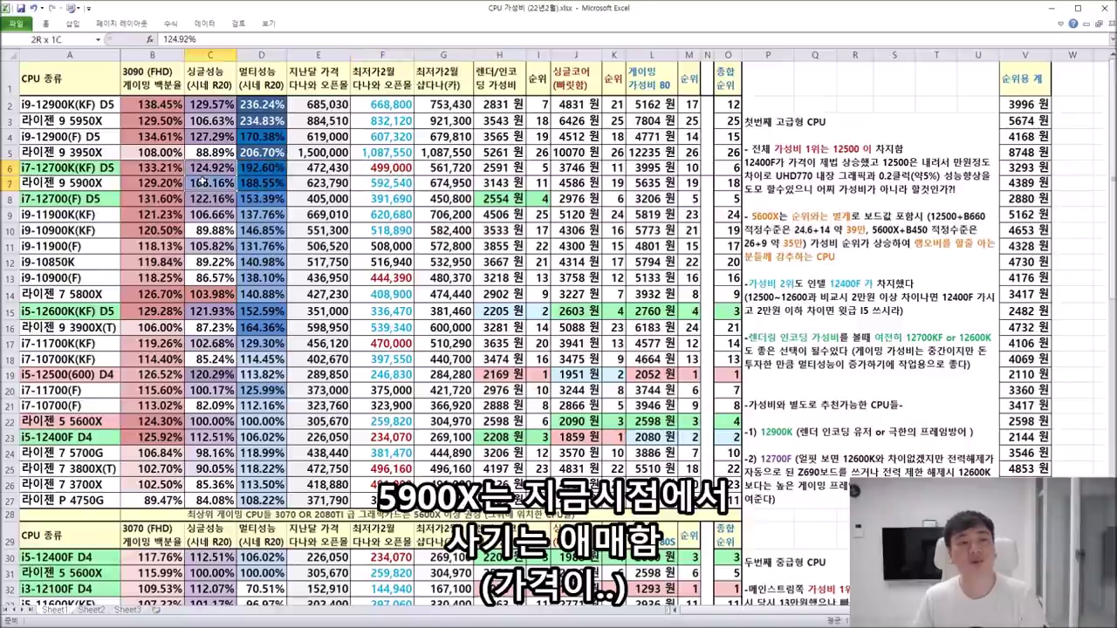
click(384, 184)
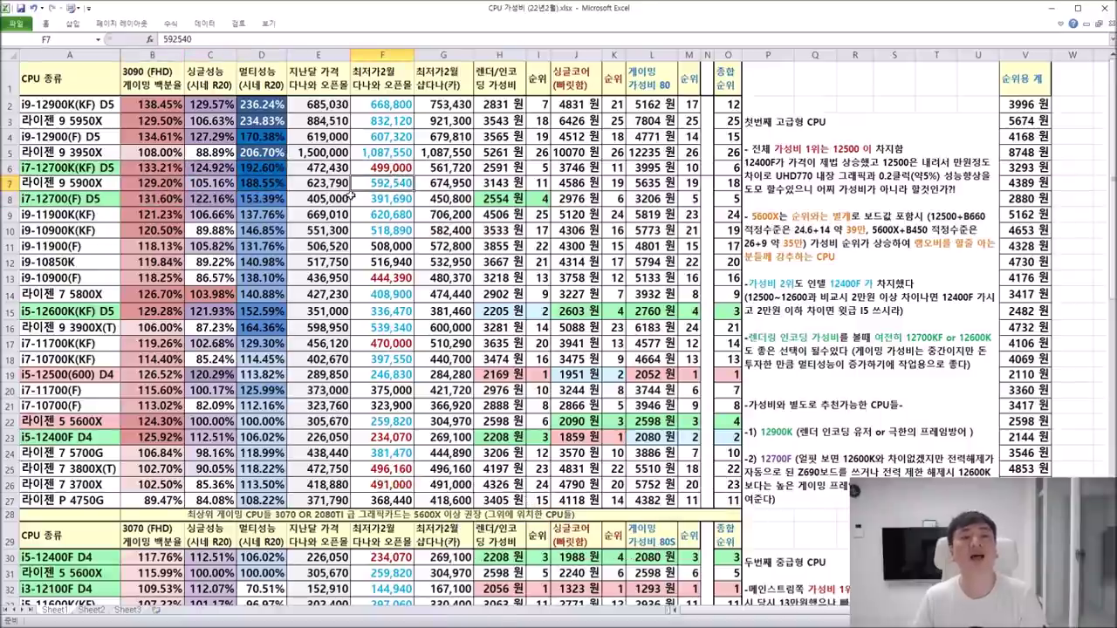
- Highlight rows 9 to 14, from the i9-11900K(KF) through the Ryzen 7 5800X, as the group under discussion
drag(8, 214, 140, 277)
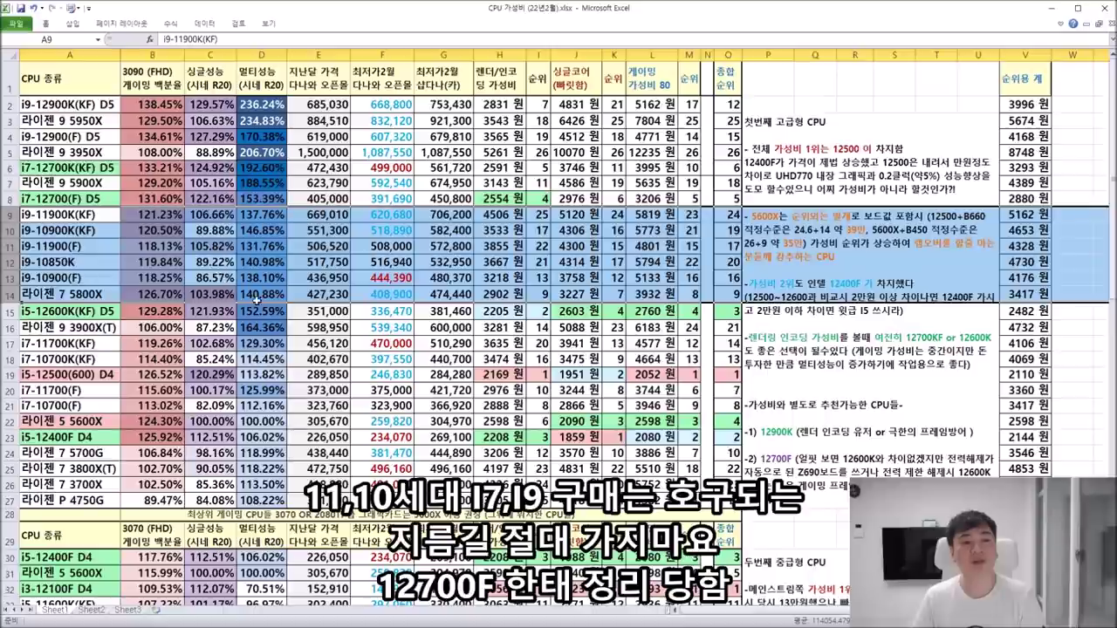
drag(11, 215, 7, 296)
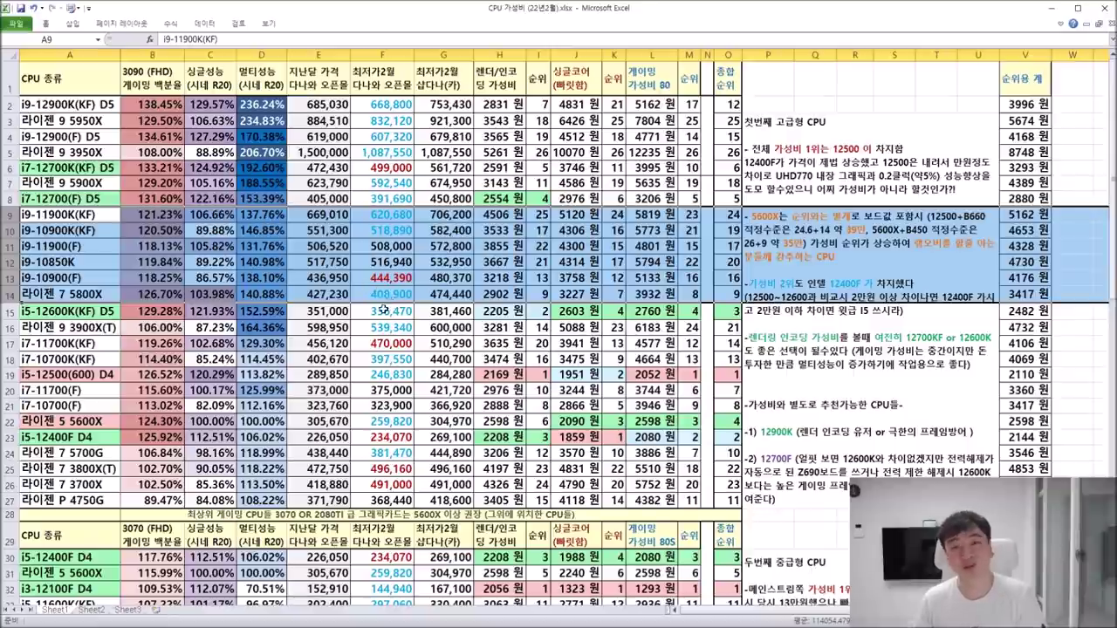
drag(9, 214, 7, 303)
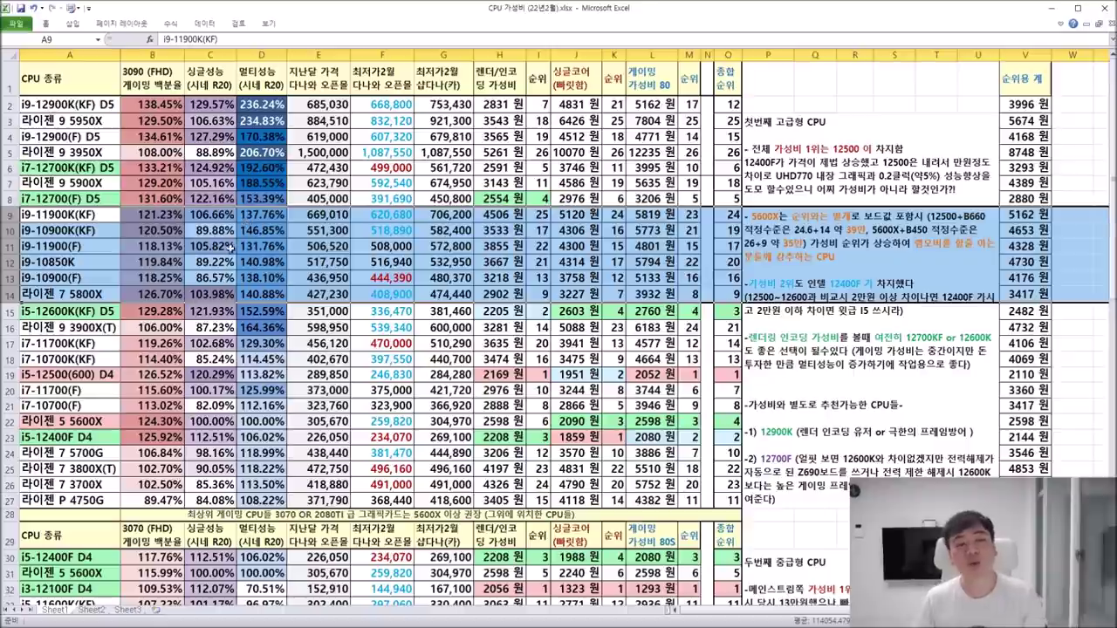
- Highlight the i5-12600K(KF) row and examine its rendering, single-core and gaming value figures and its overall rank
click(11, 311)
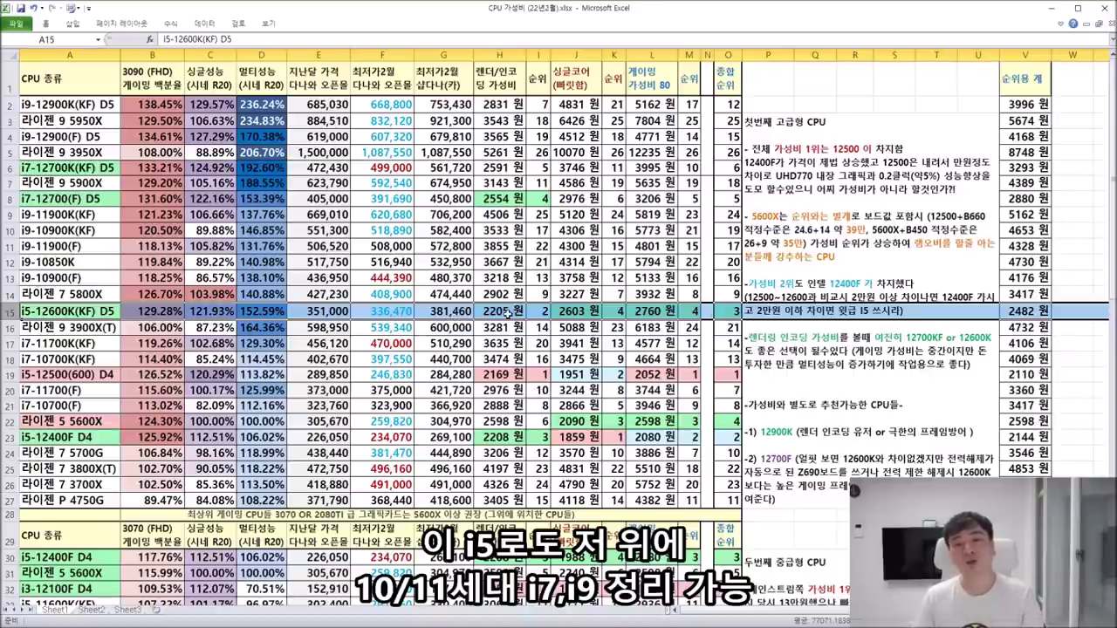
click(508, 313)
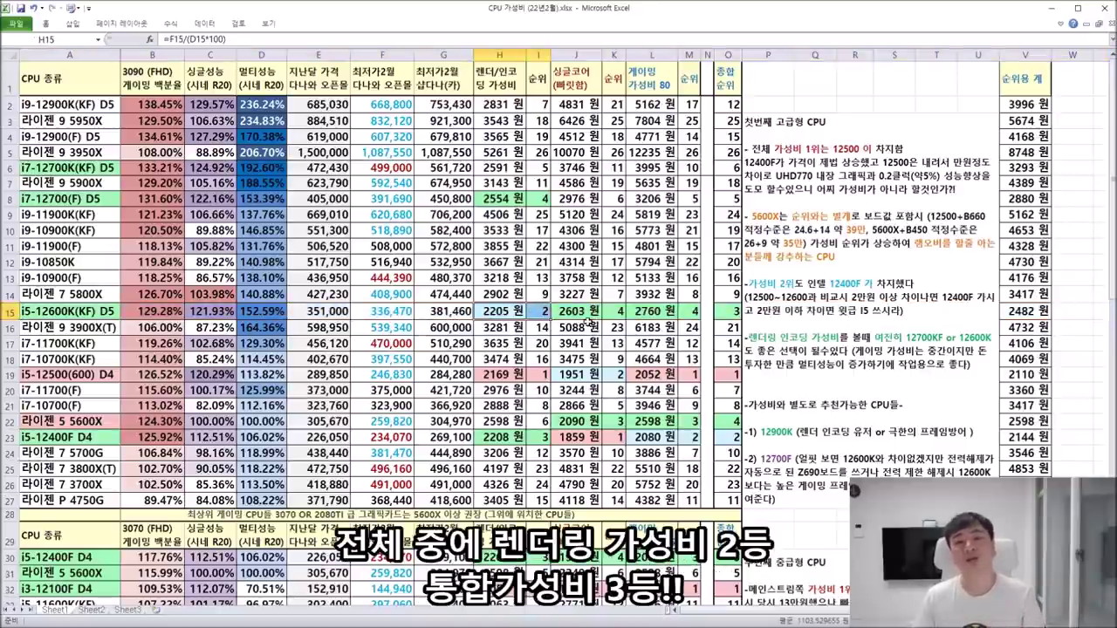
click(567, 312)
click(649, 314)
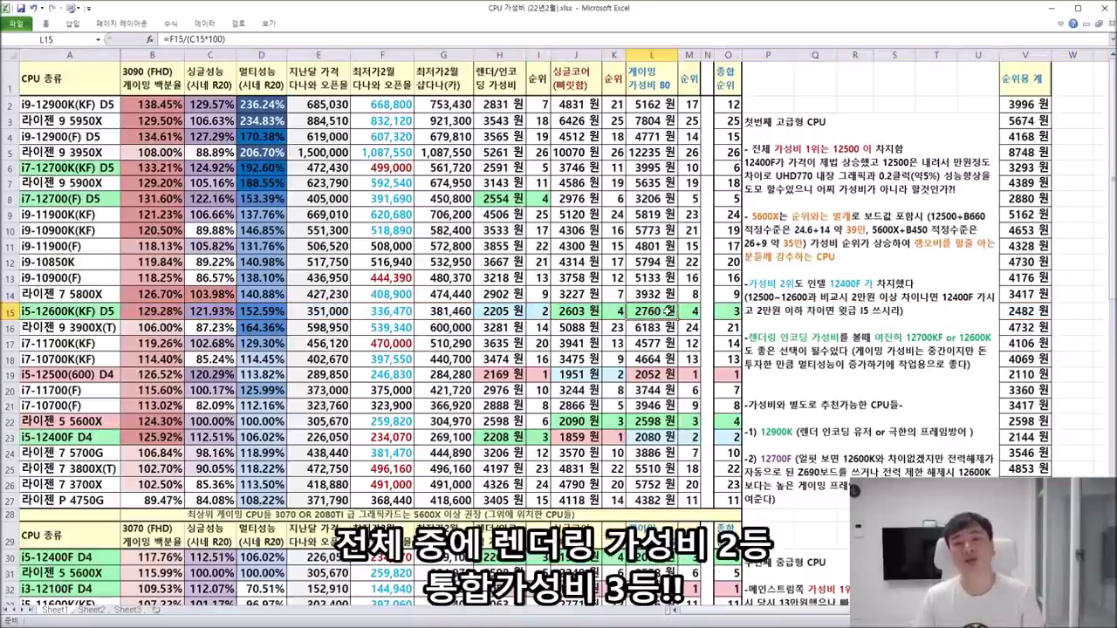
drag(723, 316, 92, 311)
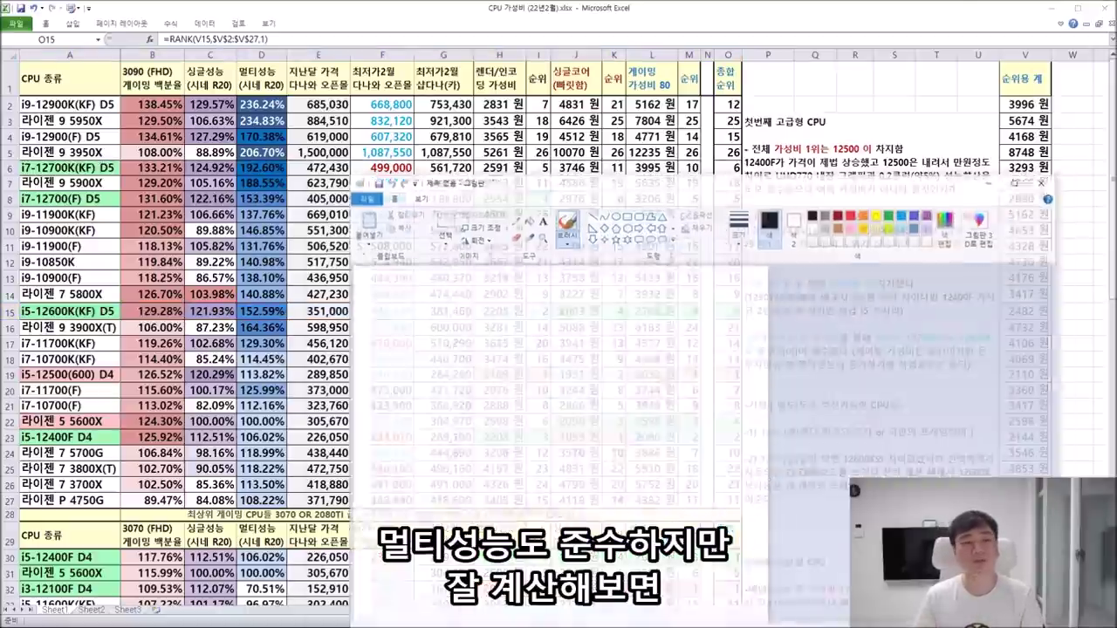
- In Paint, handwrite "12700KF" in black near the top of the blank canvas with "50" beneath it
mouse_move(418, 148)
mouse_down()
mouse_move(406, 219)
mouse_move(491, 162)
mouse_move(625, 201)
mouse_up()
drag(628, 156, 646, 202)
drag(679, 158, 706, 156)
mouse_move(673, 169)
mouse_down()
mouse_move(676, 222)
mouse_move(716, 184)
mouse_up()
mouse_move(514, 237)
mouse_down()
mouse_move(534, 262)
mouse_move(502, 284)
mouse_up()
drag(559, 243, 555, 244)
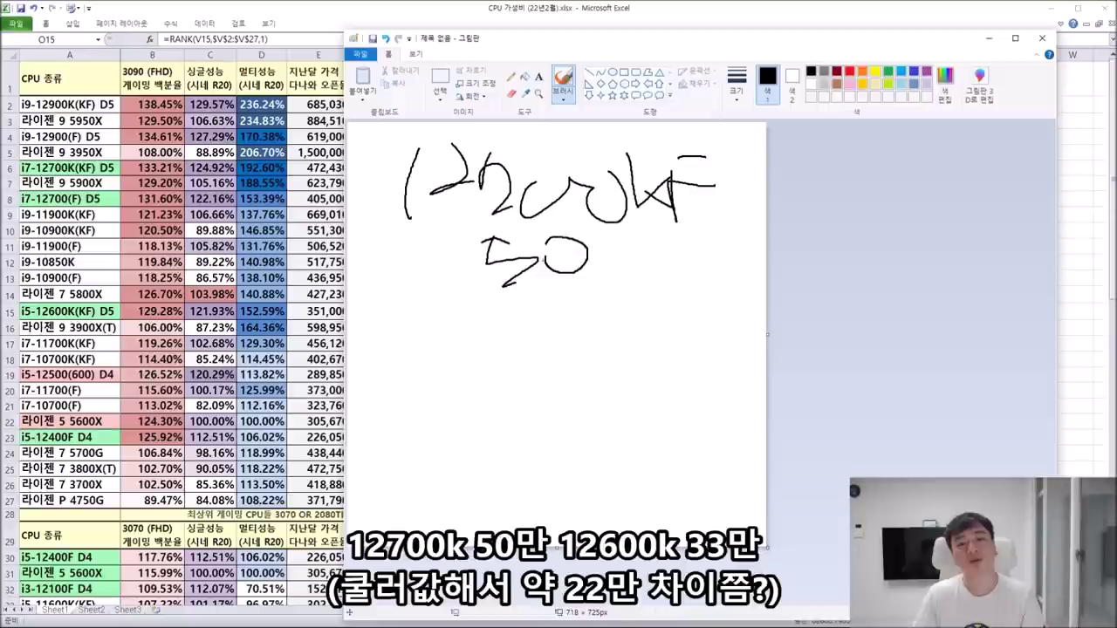
- Handwrite "12600KF" in the middle of the canvas with "33" beneath it
drag(403, 316, 401, 370)
mouse_move(438, 325)
mouse_down()
mouse_move(452, 351)
mouse_move(509, 349)
mouse_up()
mouse_move(515, 329)
mouse_down()
mouse_move(499, 350)
mouse_move(598, 342)
mouse_up()
drag(640, 319, 626, 362)
mouse_move(669, 330)
mouse_down()
mouse_move(665, 375)
mouse_move(729, 314)
mouse_up()
mouse_move(693, 324)
mouse_down()
mouse_move(681, 374)
mouse_move(735, 349)
mouse_up()
mouse_move(491, 410)
mouse_down()
mouse_move(522, 427)
mouse_move(494, 454)
mouse_up()
mouse_move(539, 402)
mouse_down()
mouse_move(559, 428)
mouse_move(545, 459)
mouse_up()
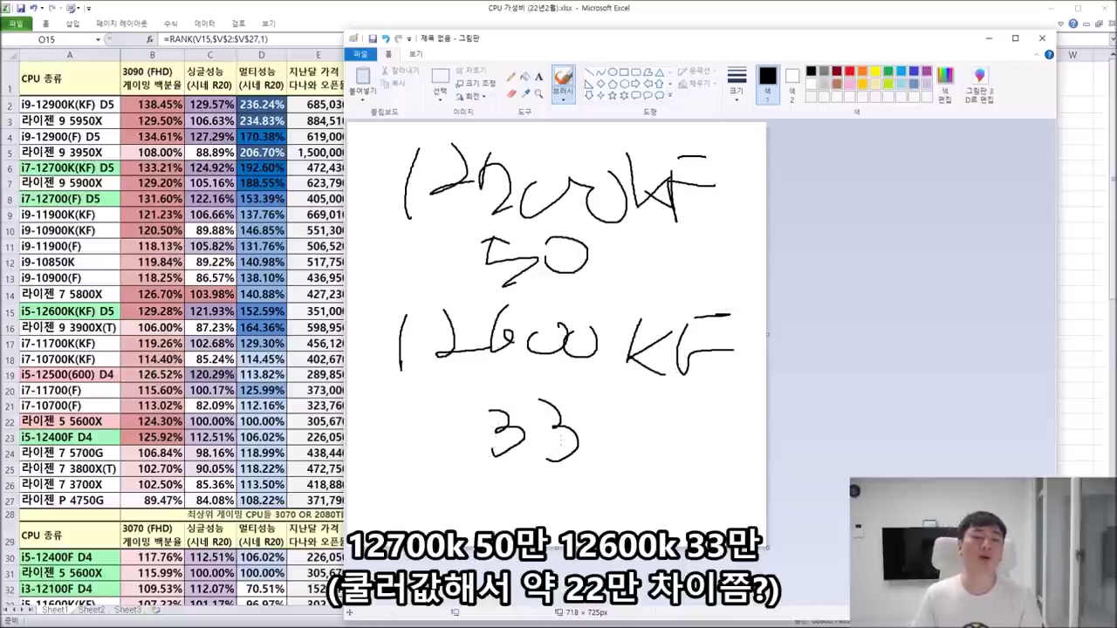
- Draw a small arrow pointing at the "50" and another pointing at the "33"
mouse_move(431, 248)
mouse_down()
mouse_move(472, 243)
mouse_move(461, 262)
mouse_up()
drag(428, 426, 482, 432)
mouse_move(461, 403)
mouse_down()
mouse_move(476, 438)
mouse_move(453, 456)
mouse_up()
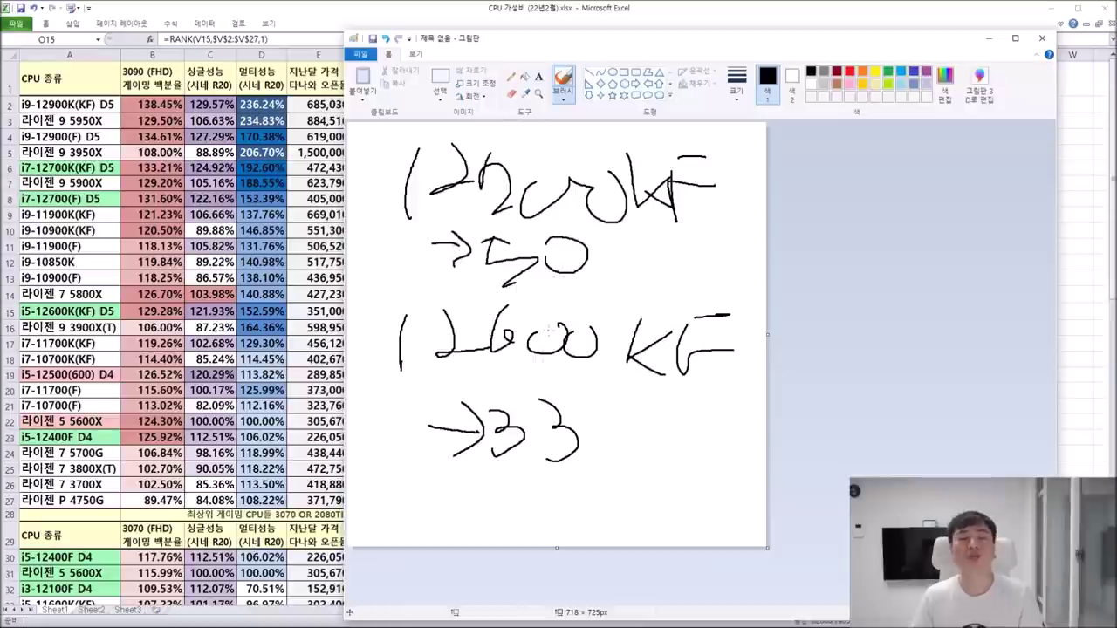
- Start a new canvas without saving the old drawing and handwrite "20%" in its upper corner
click(360, 54)
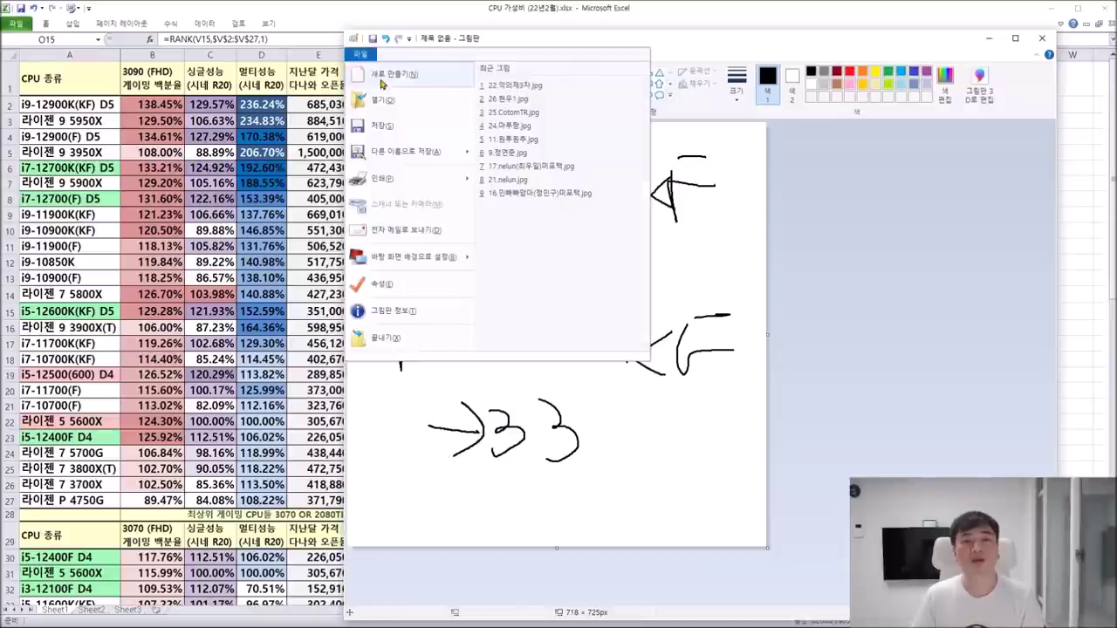
click(411, 363)
click(712, 332)
drag(372, 138, 412, 175)
mouse_move(424, 147)
mouse_down()
mouse_move(406, 168)
mouse_move(428, 146)
mouse_up()
drag(491, 146, 462, 181)
drag(467, 145, 469, 146)
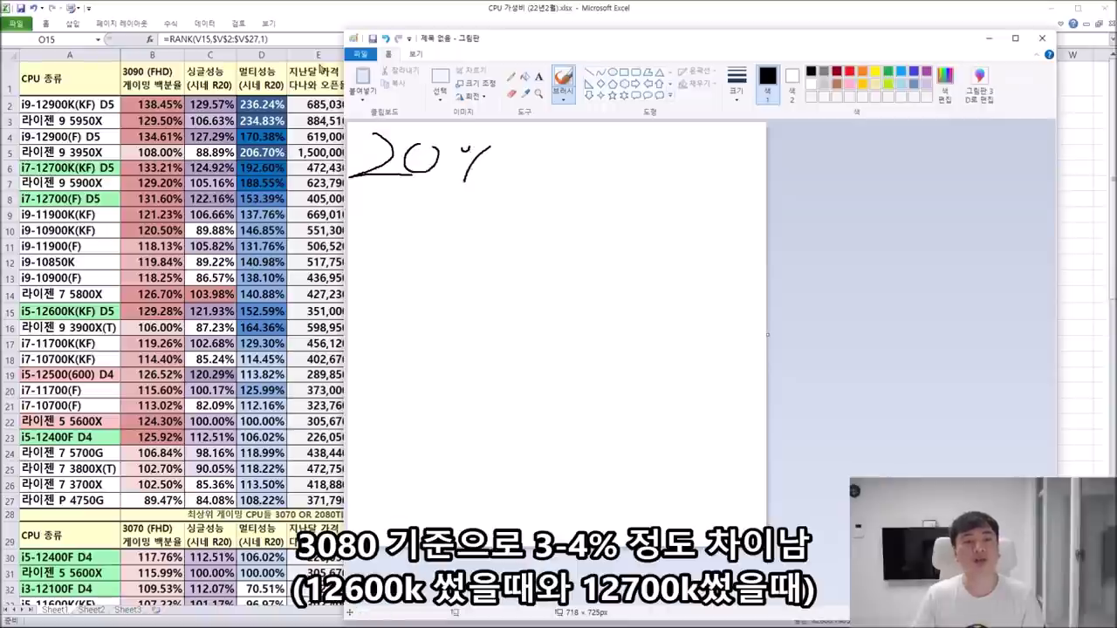
- Undo the percent sign and handwrite "만" after the "20" instead
click(385, 38)
click(385, 39)
drag(449, 144, 451, 164)
drag(451, 147, 477, 166)
drag(477, 155, 485, 155)
drag(455, 182, 456, 192)
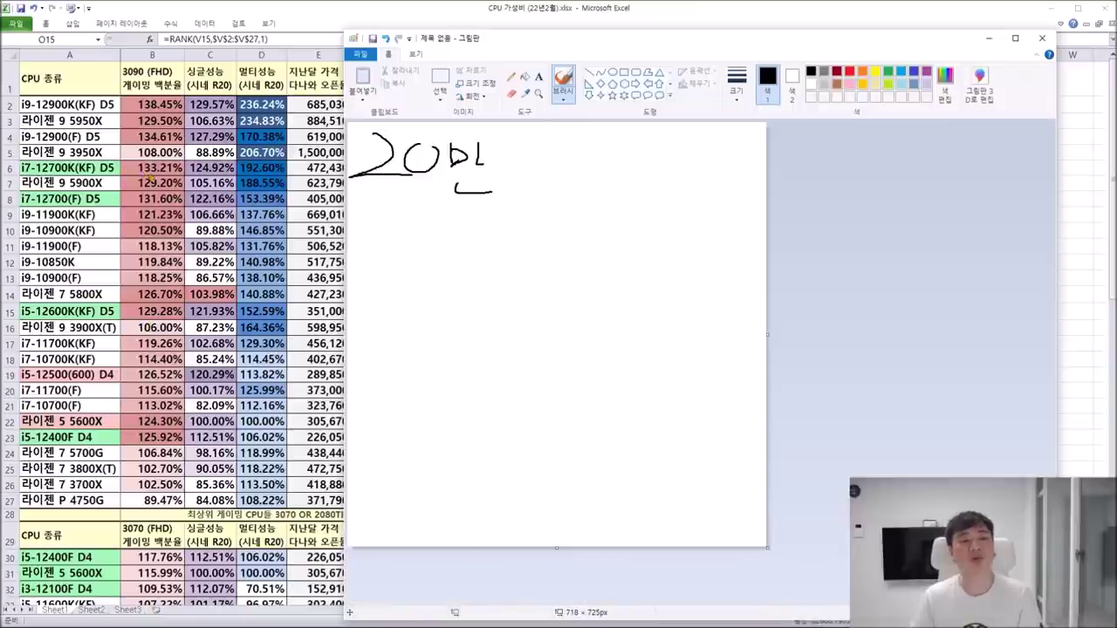
- Handwrite "3~4%" below "20만" and "3070~3080" on the line beneath it
mouse_move(464, 237)
mouse_down()
mouse_move(485, 264)
mouse_move(471, 285)
mouse_up()
mouse_move(489, 273)
mouse_down()
mouse_move(514, 265)
mouse_move(550, 278)
mouse_up()
mouse_move(560, 236)
mouse_down()
mouse_move(607, 272)
mouse_move(576, 288)
mouse_up()
drag(660, 232, 626, 281)
drag(625, 228, 625, 237)
drag(654, 264, 655, 286)
mouse_move(388, 311)
mouse_down()
mouse_move(433, 351)
mouse_move(514, 340)
mouse_up()
mouse_move(583, 343)
mouse_down()
mouse_move(601, 352)
mouse_move(622, 331)
mouse_move(647, 377)
mouse_move(723, 366)
mouse_up()
- Handwrite "20%" below "3070~3080" and circle it
drag(373, 419, 426, 450)
drag(419, 424, 447, 436)
drag(508, 417, 475, 453)
drag(471, 413, 475, 422)
drag(490, 440, 542, 489)
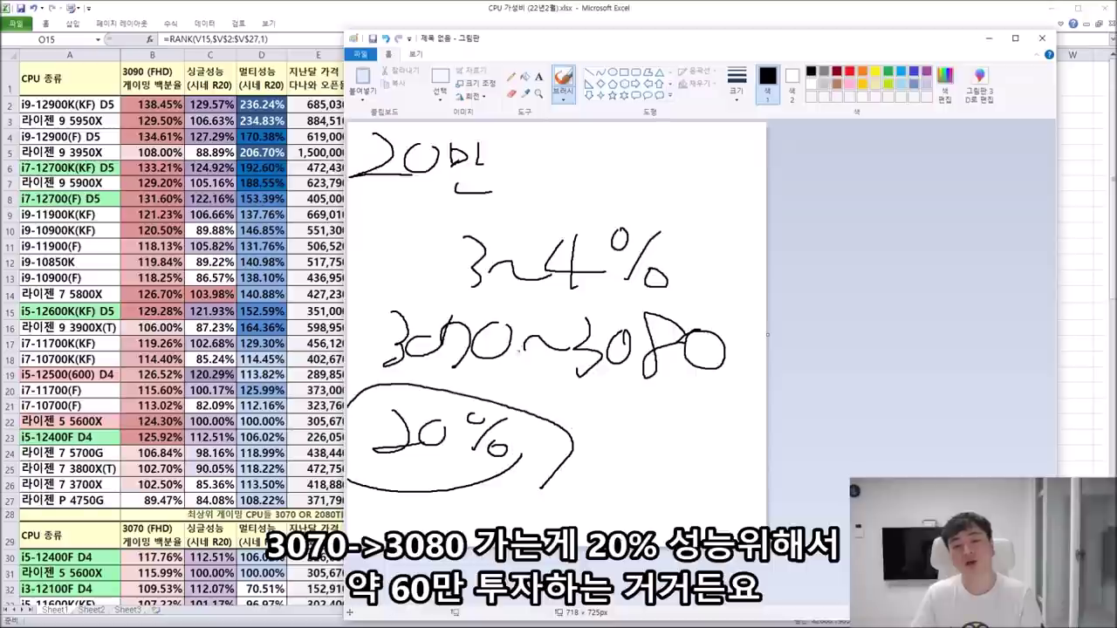
- Annotate 3070 and 3080 with arrows and a price figure, handwrite "60" under 3080, and circle the lower "20%" again
mouse_move(370, 295)
mouse_down()
mouse_move(389, 316)
mouse_move(349, 334)
mouse_up()
mouse_move(356, 204)
mouse_down()
mouse_move(349, 255)
mouse_move(366, 252)
mouse_up()
mouse_move(389, 218)
mouse_down()
mouse_move(381, 251)
mouse_move(400, 228)
mouse_up()
mouse_move(692, 288)
mouse_down()
mouse_move(672, 320)
mouse_move(703, 275)
mouse_move(674, 319)
mouse_up()
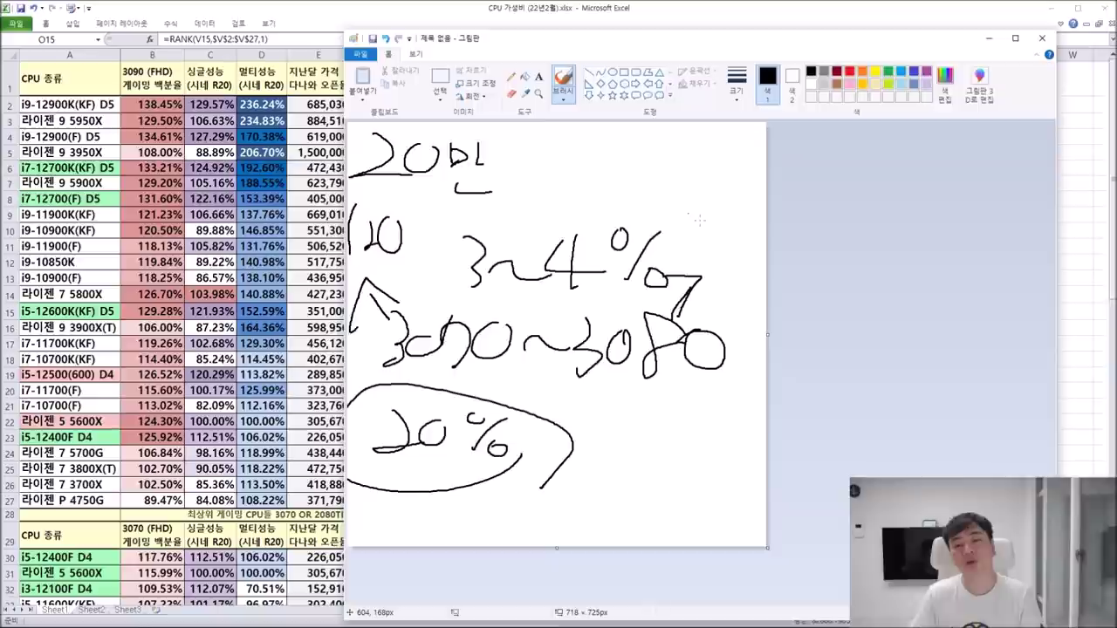
drag(646, 379, 619, 456)
drag(686, 422, 689, 424)
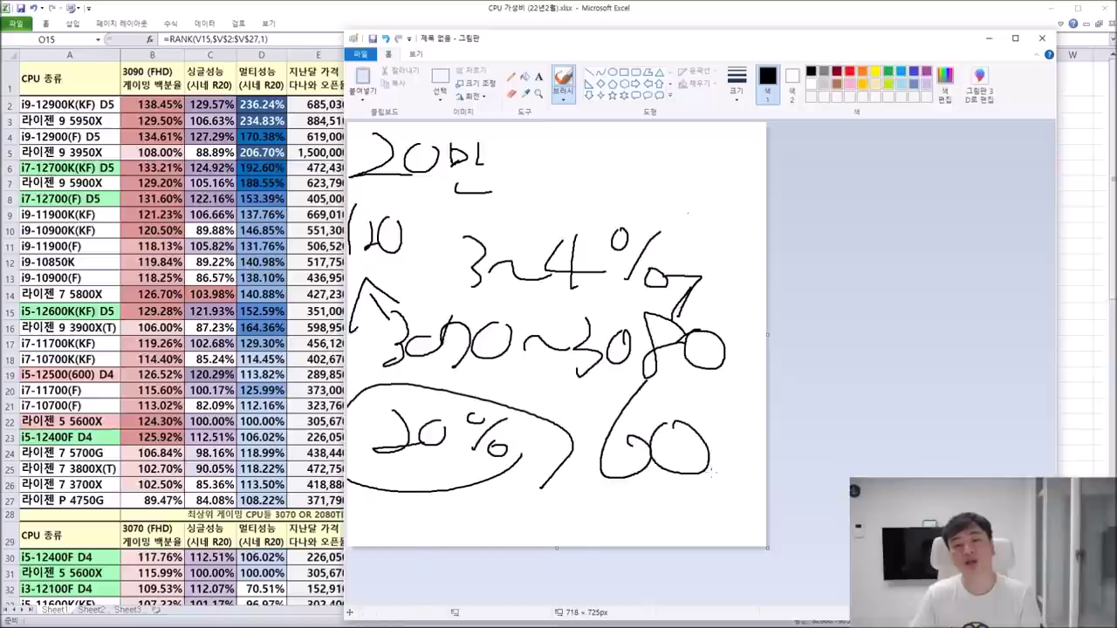
mouse_move(354, 470)
mouse_down()
mouse_move(462, 494)
mouse_move(524, 489)
mouse_up()
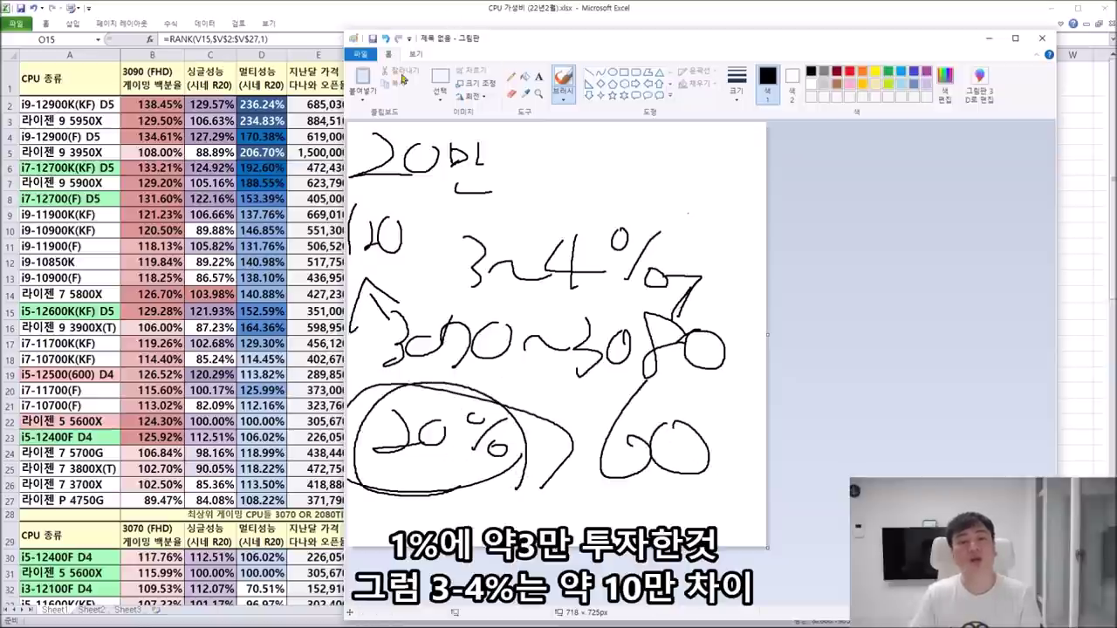
- Discard the drawing and handwrite further price-versus-performance notes on a fresh canvas
click(654, 333)
drag(447, 135, 434, 189)
mouse_move(515, 143)
mouse_down()
mouse_move(477, 188)
mouse_move(514, 199)
mouse_up()
drag(616, 140, 621, 197)
drag(657, 150, 672, 162)
drag(696, 148, 711, 173)
mouse_move(662, 203)
mouse_down()
mouse_move(664, 215)
mouse_move(712, 209)
mouse_up()
mouse_move(419, 269)
mouse_down()
mouse_move(423, 316)
mouse_move(550, 267)
mouse_move(580, 299)
mouse_up()
drag(561, 260, 559, 327)
mouse_move(508, 376)
mouse_down()
mouse_move(496, 422)
mouse_move(531, 386)
mouse_up()
drag(594, 373, 597, 398)
drag(634, 372, 646, 430)
drag(588, 456, 670, 436)
drag(611, 330, 663, 451)
- Replace the notes with a blank, unsaved canvas and move the Paint window aside to uncover the spreadsheet's price columns
click(361, 54)
click(399, 75)
click(711, 332)
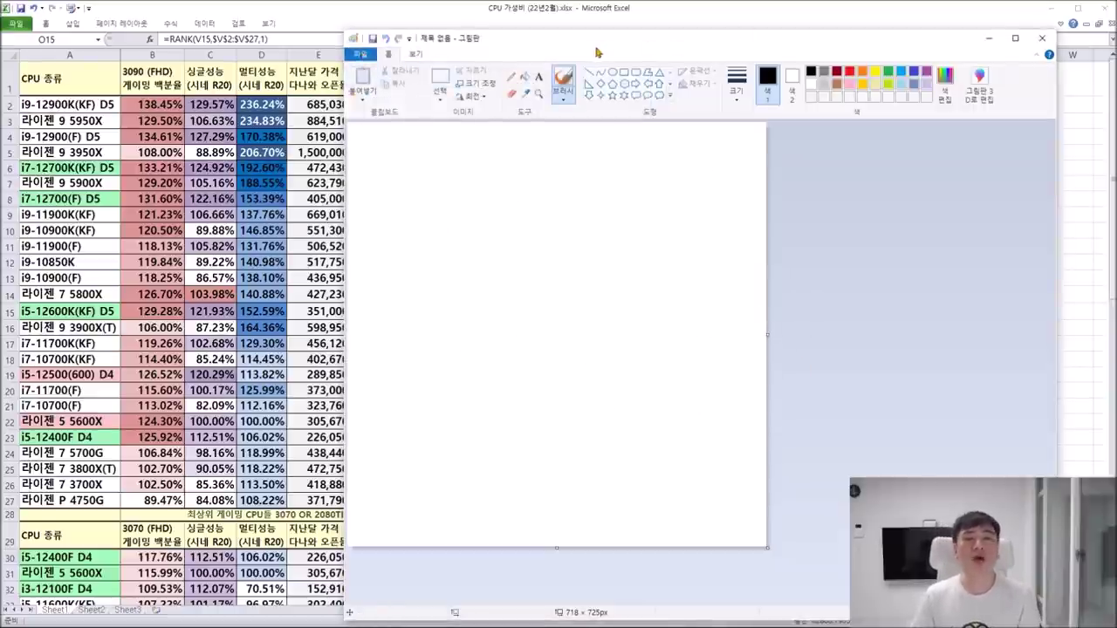
drag(585, 46, 733, 64)
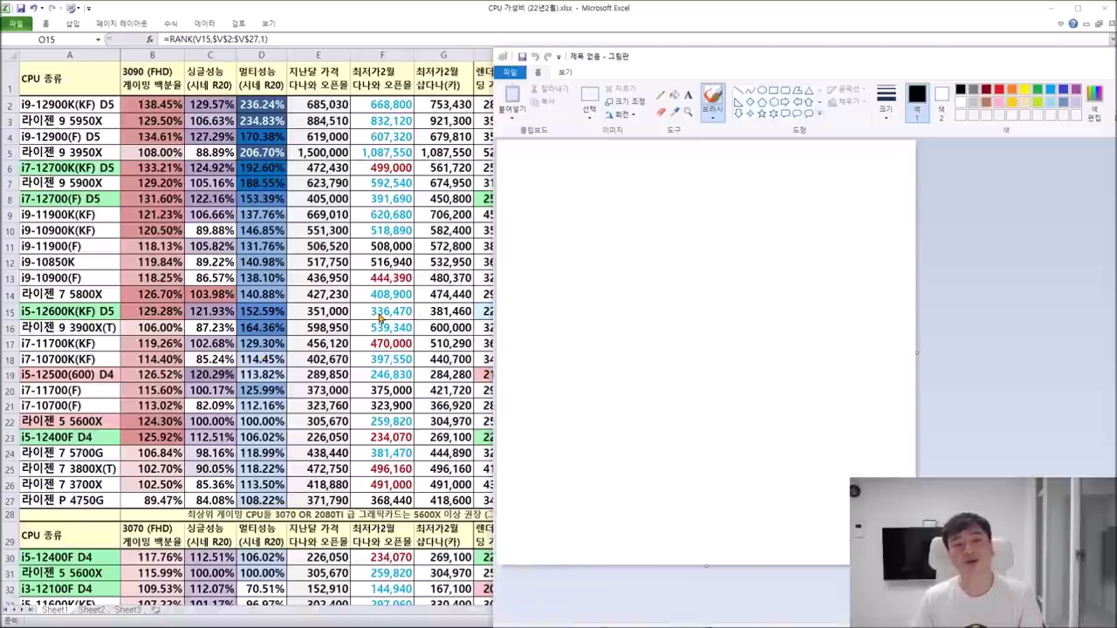
- Handwrite "10만원" across the upper part of the canvas and circle it
drag(613, 192, 597, 270)
drag(644, 194, 713, 225)
mouse_move(734, 183)
mouse_down()
mouse_move(737, 215)
mouse_move(754, 209)
mouse_up()
drag(700, 248, 718, 262)
drag(742, 225, 740, 251)
drag(784, 201, 783, 236)
drag(760, 252, 792, 258)
drag(745, 187, 742, 213)
mouse_move(740, 203)
mouse_down()
mouse_move(752, 224)
mouse_move(742, 236)
mouse_up()
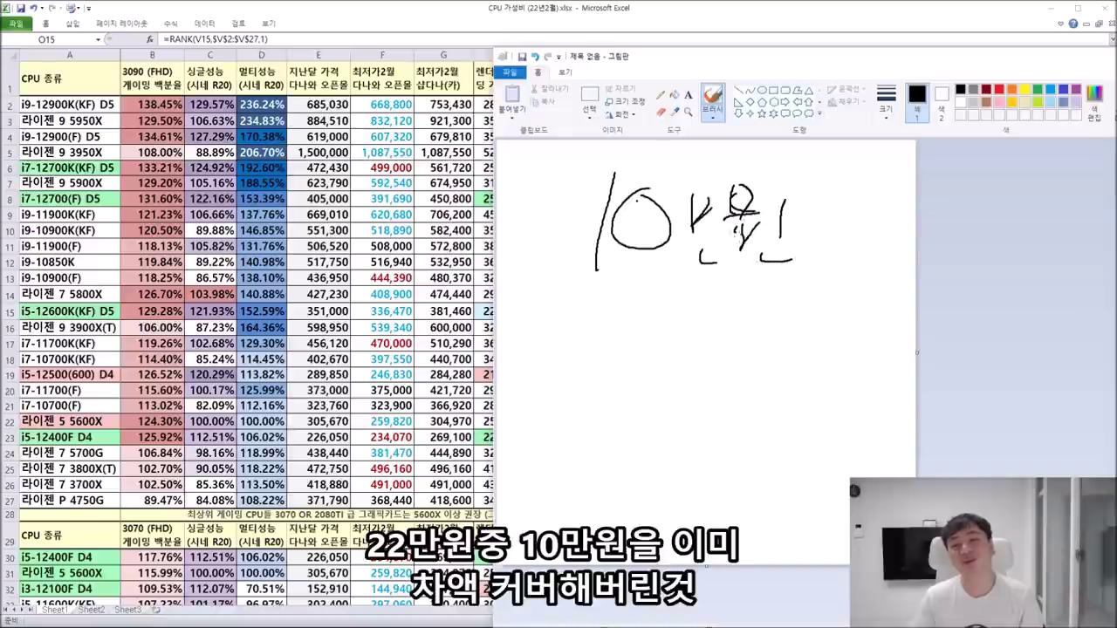
mouse_move(713, 307)
mouse_down()
mouse_move(807, 188)
mouse_move(816, 281)
mouse_up()
- Start a new canvas without saving and handwrite "10만원" again in its upper half
click(512, 72)
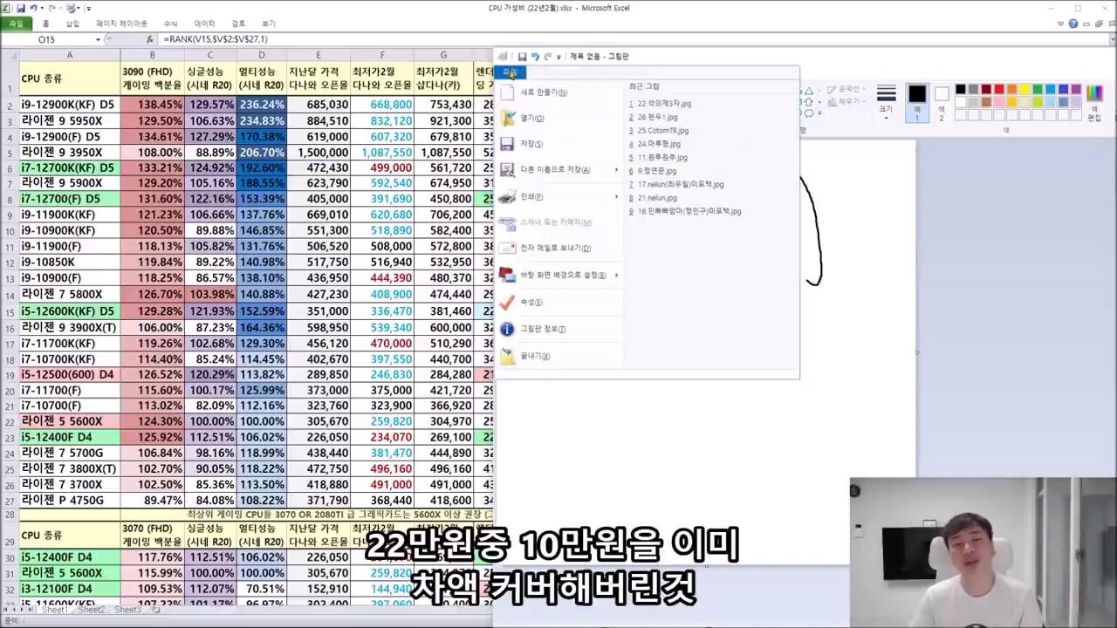
click(543, 92)
click(805, 351)
mouse_move(599, 224)
mouse_down()
mouse_move(557, 293)
mouse_move(646, 236)
mouse_up()
drag(672, 223, 691, 262)
drag(721, 225, 710, 288)
drag(742, 232, 730, 262)
drag(798, 226, 798, 262)
drag(761, 276, 805, 291)
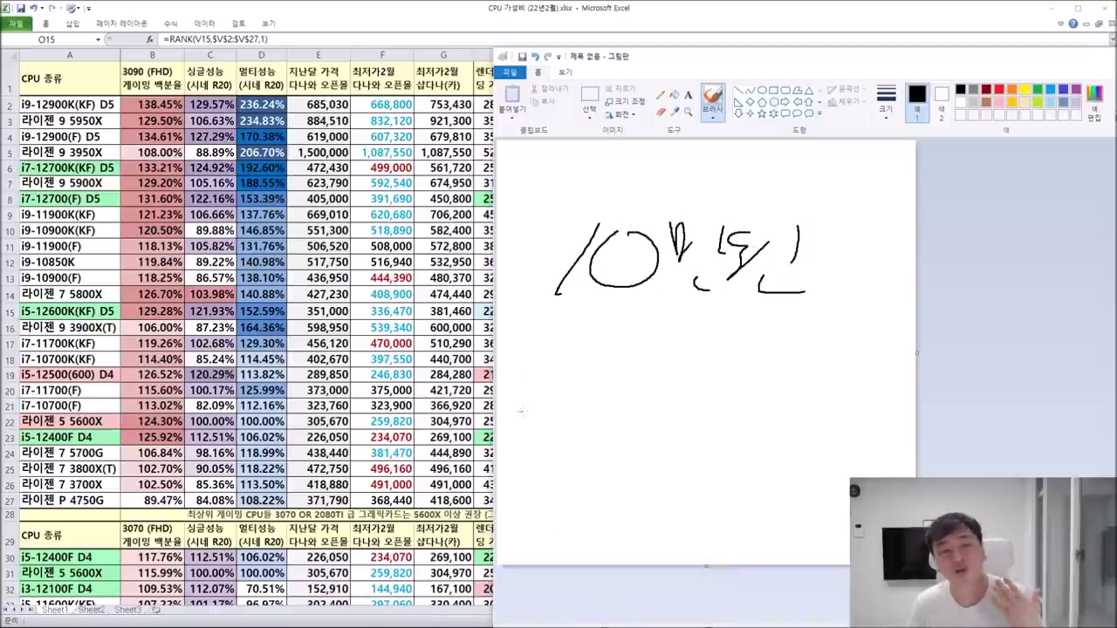
- Switch to the Excel spreadsheet and compare the gaming, single-core and multi-core percentages of the i5-12600K(KF) with the i7-12700 models
click(243, 410)
click(157, 311)
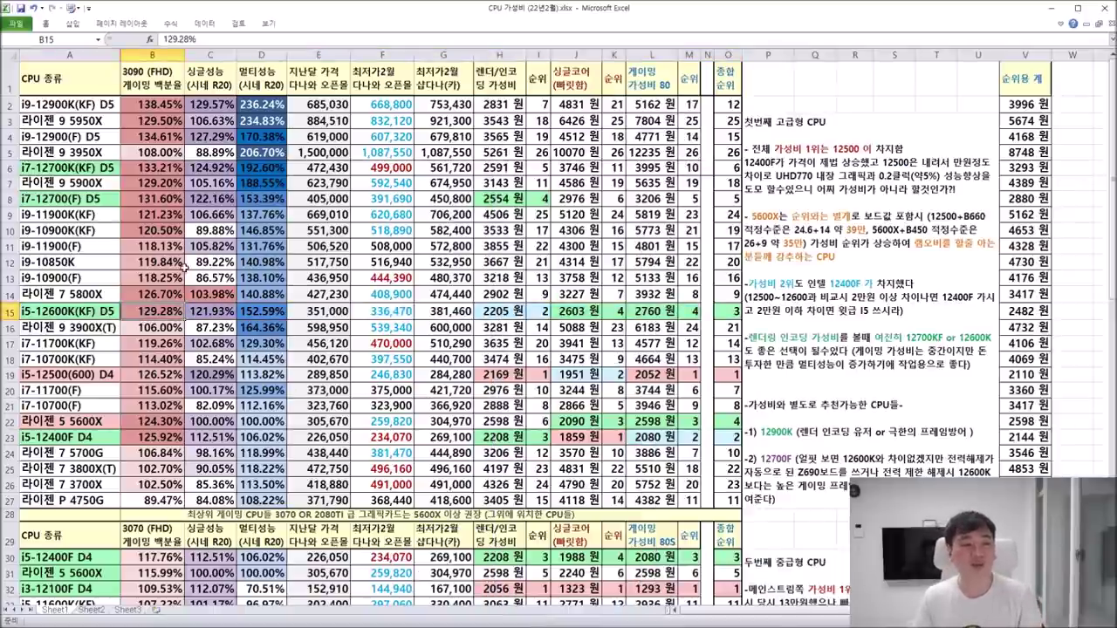
click(214, 199)
click(200, 311)
click(214, 199)
click(217, 168)
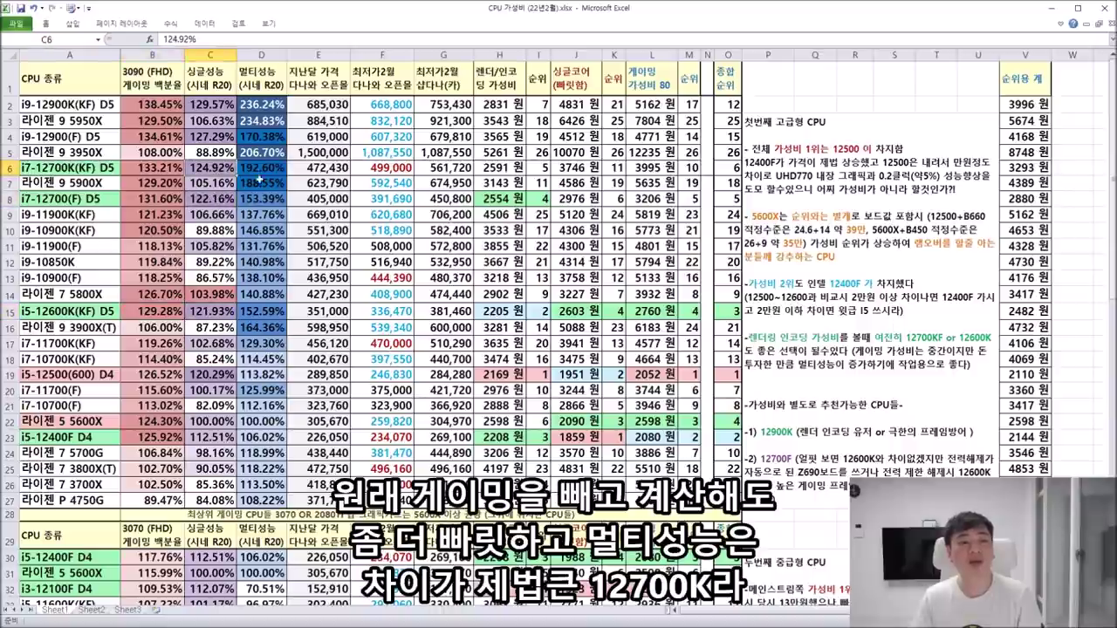
click(266, 173)
click(257, 314)
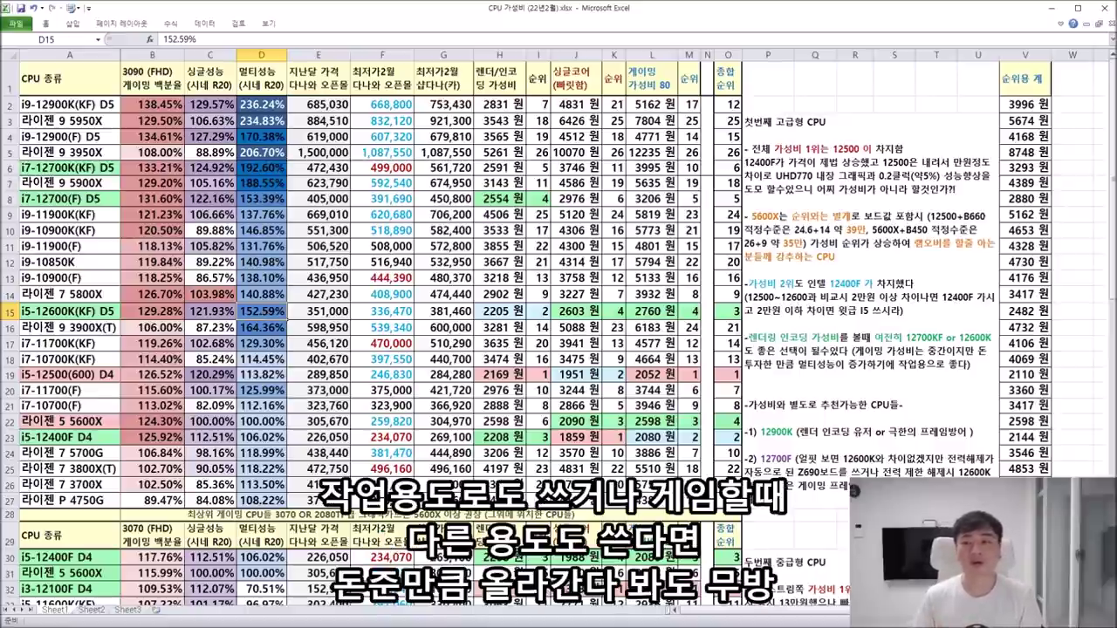
- Circle the "10만원" note in Paint and discard the drawing without saving, returning to the spreadsheet
key(alt+Tab)
mouse_move(718, 301)
mouse_down()
mouse_move(528, 266)
mouse_move(753, 305)
mouse_up()
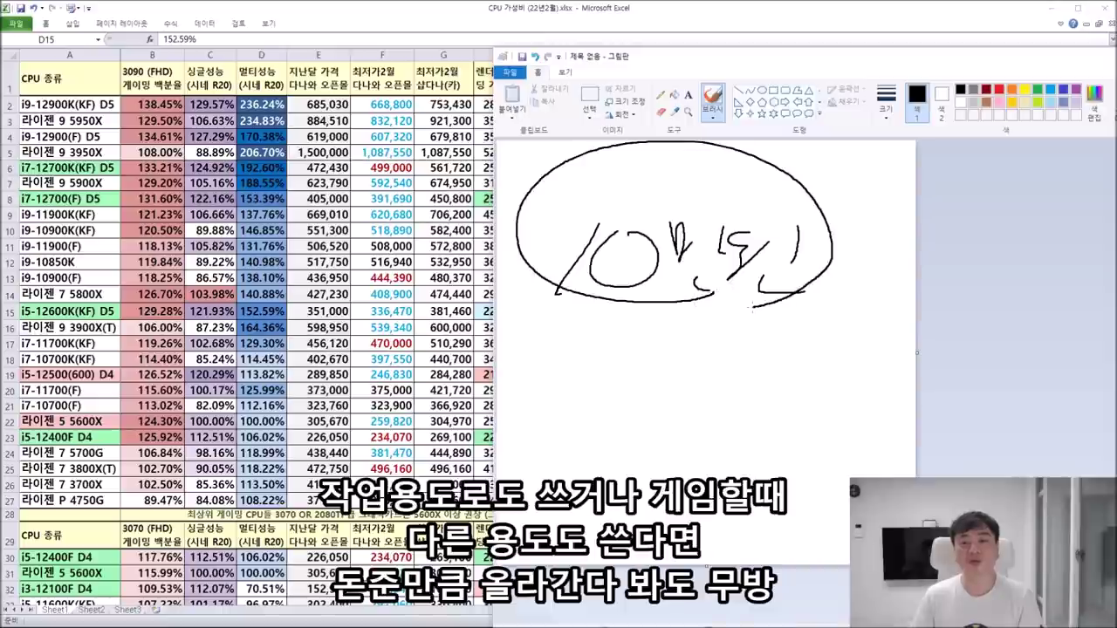
click(510, 72)
click(523, 358)
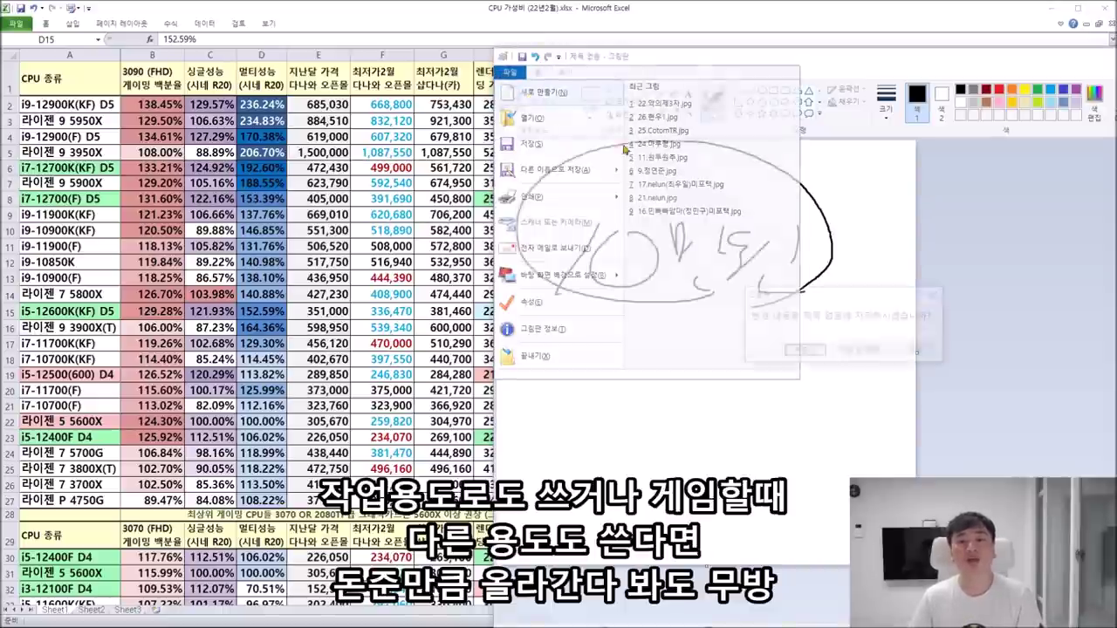
click(862, 351)
key(alt+Tab)
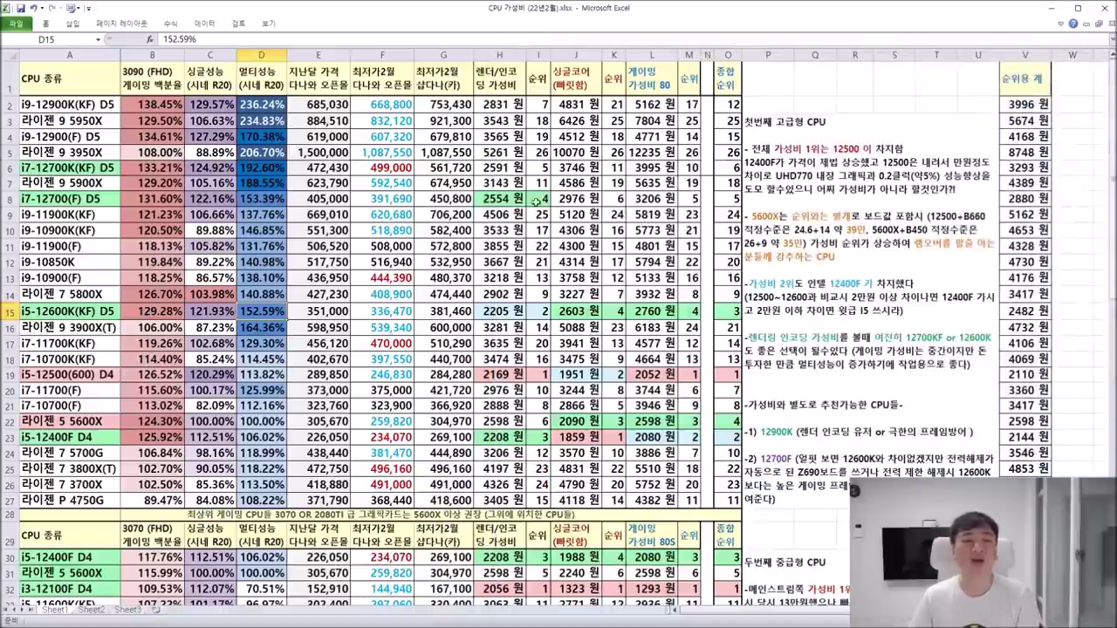
- Highlight the i7-12700K(KF) and i5-12600K(KF) rows alternately to compare the two CPUs
click(96, 163)
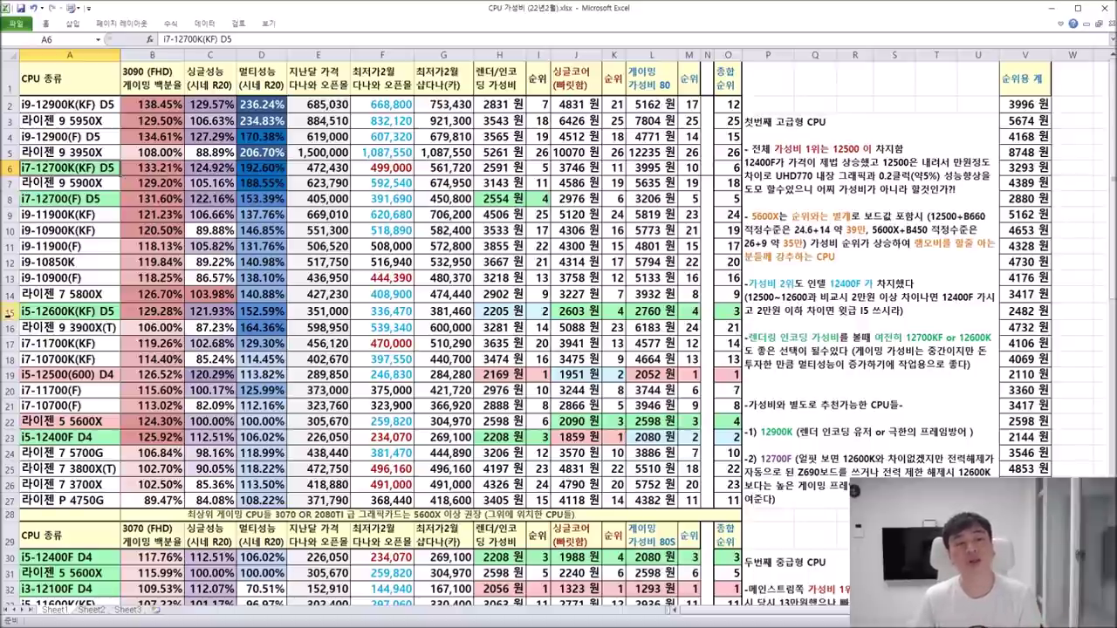
click(11, 314)
click(12, 169)
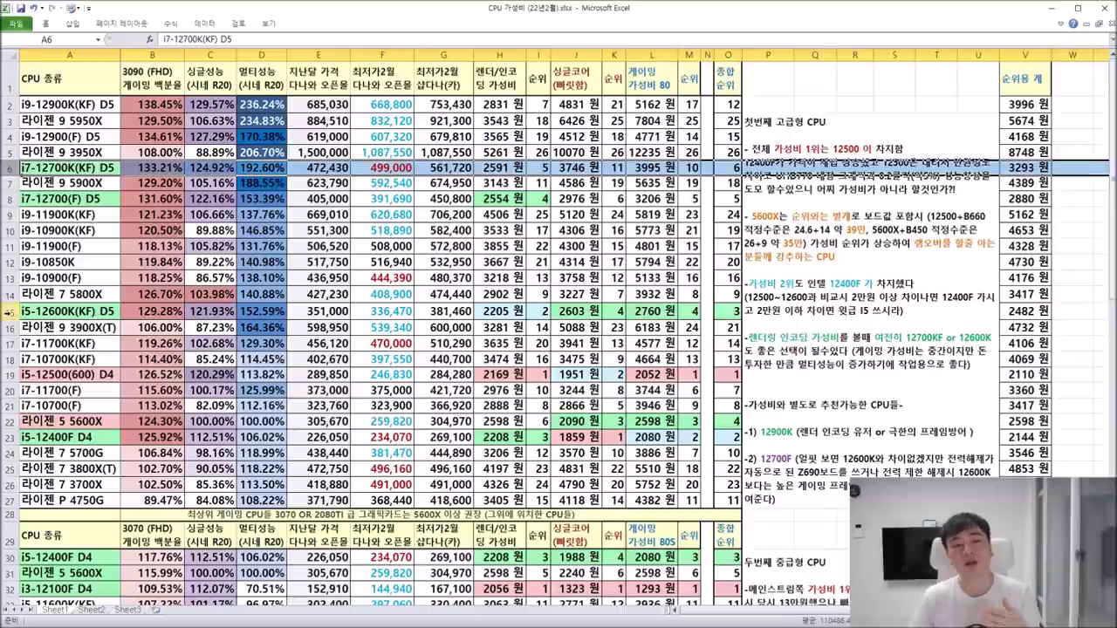
click(9, 312)
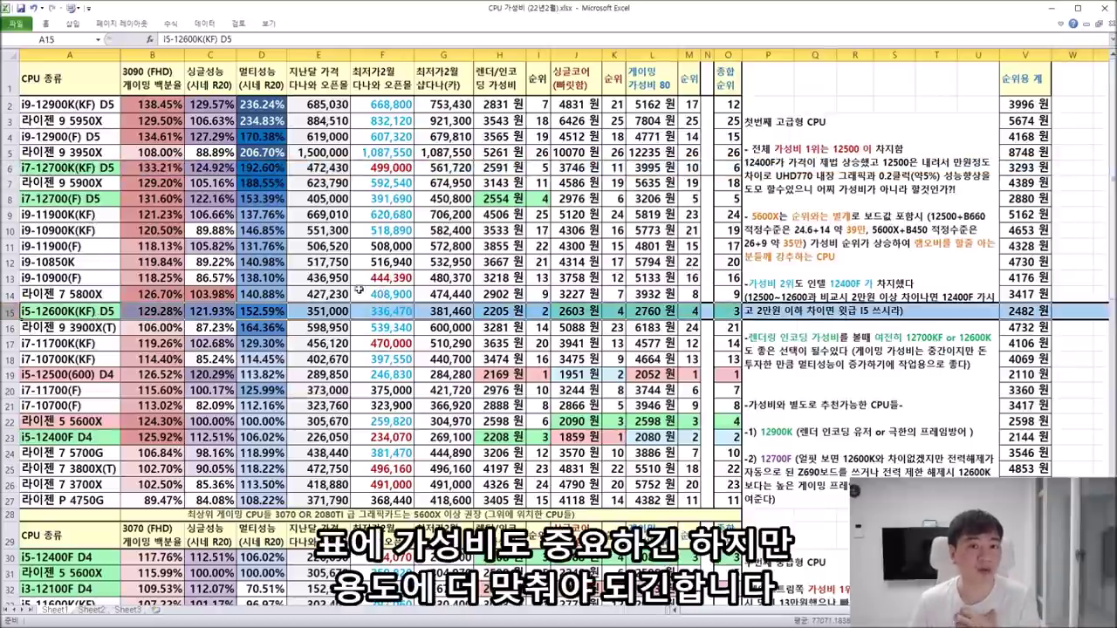
click(9, 168)
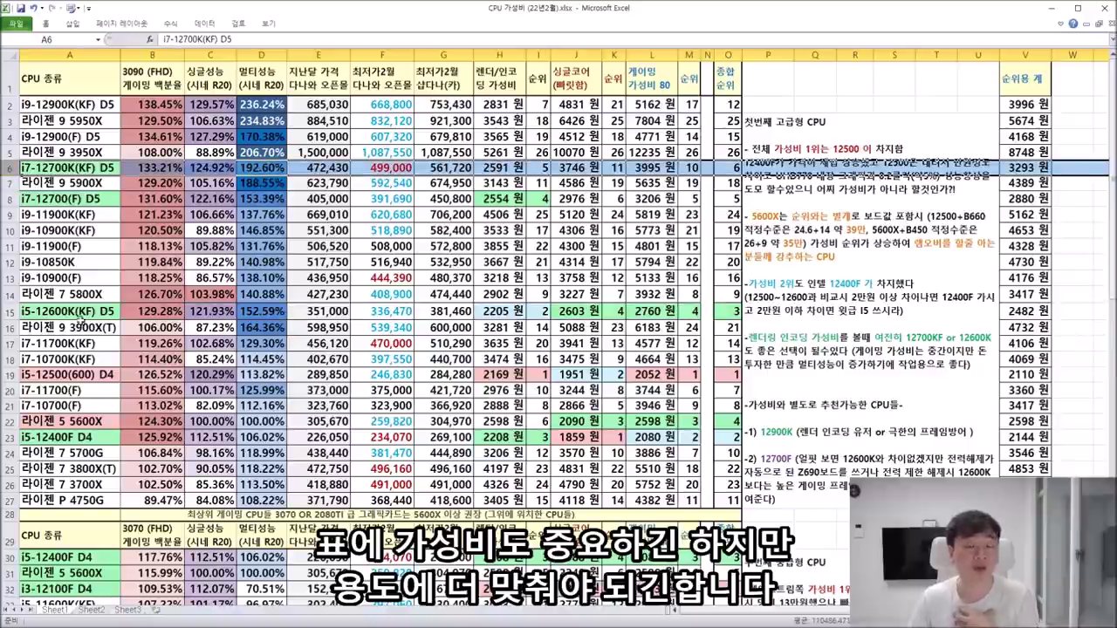
click(9, 312)
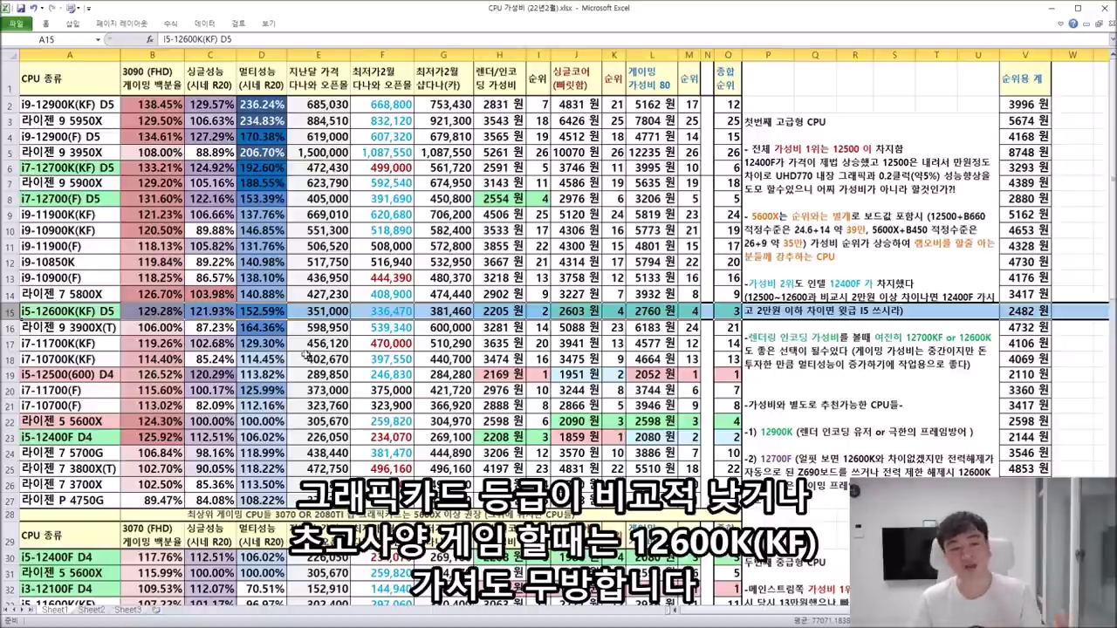
- Highlight the i5-12500(600) row and the row groups 9 to 14 and 16 to 21 to compare them with the i5-12600K(KF)
click(8, 376)
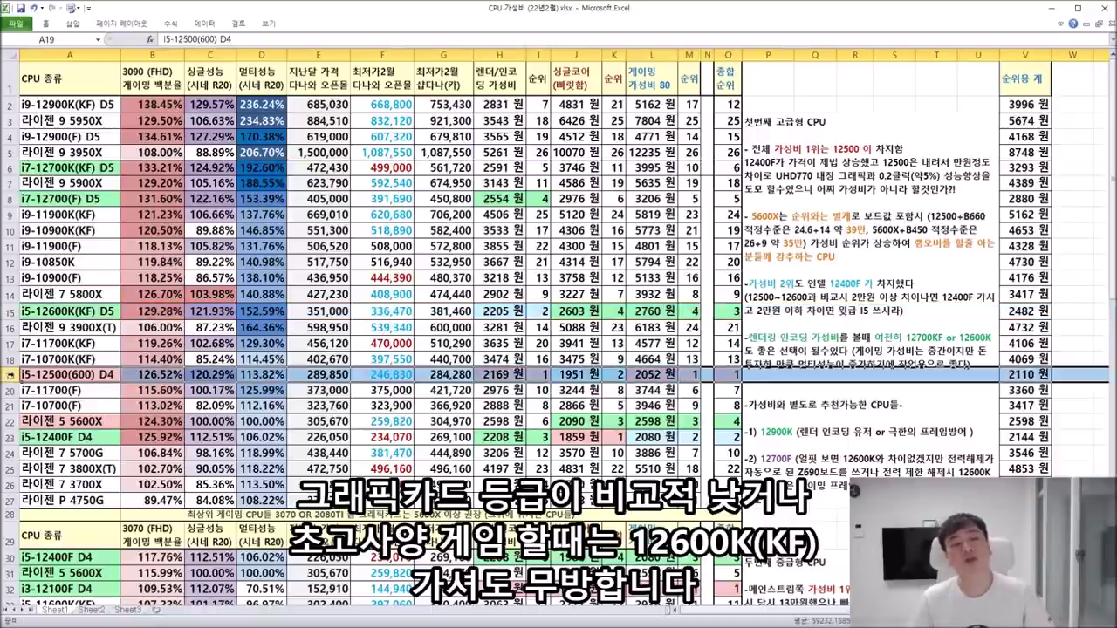
drag(6, 328, 7, 407)
drag(7, 214, 8, 296)
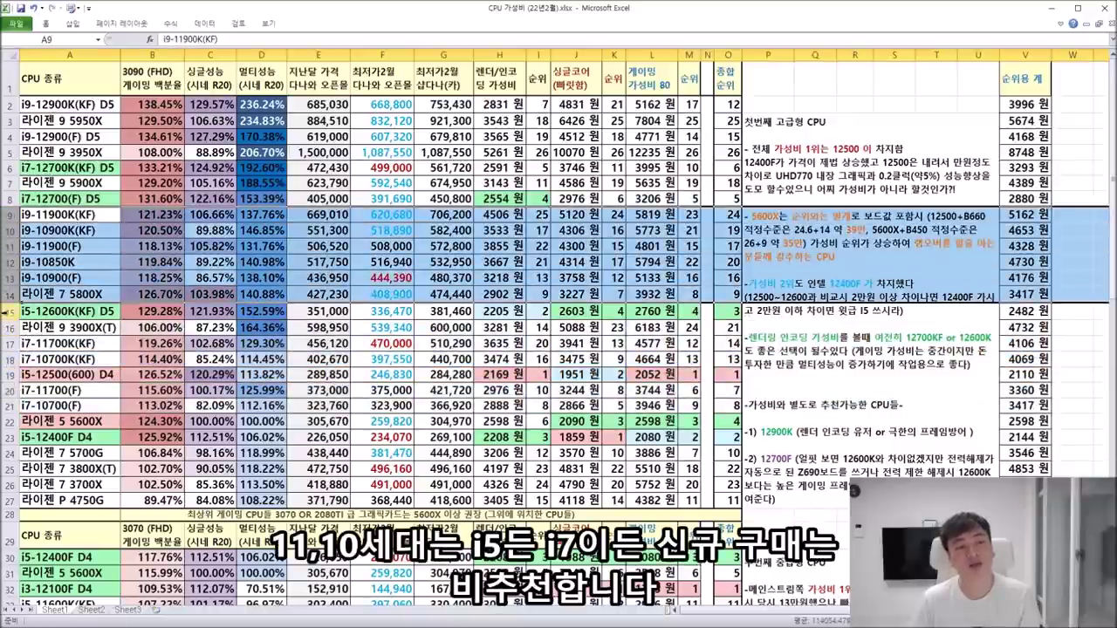
click(7, 310)
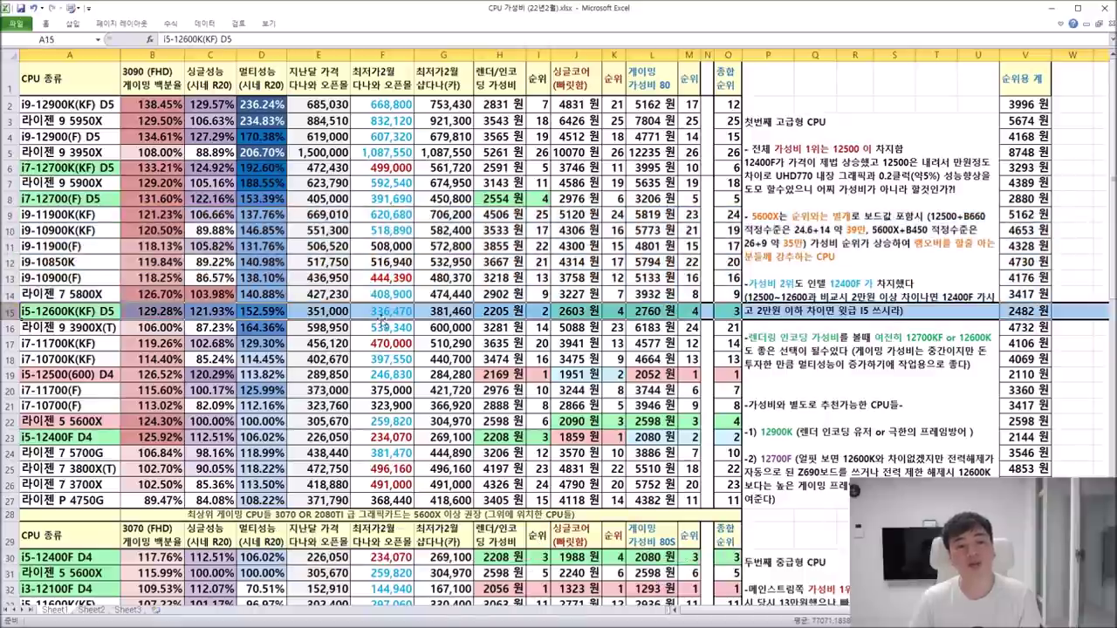
click(389, 317)
drag(8, 331, 10, 407)
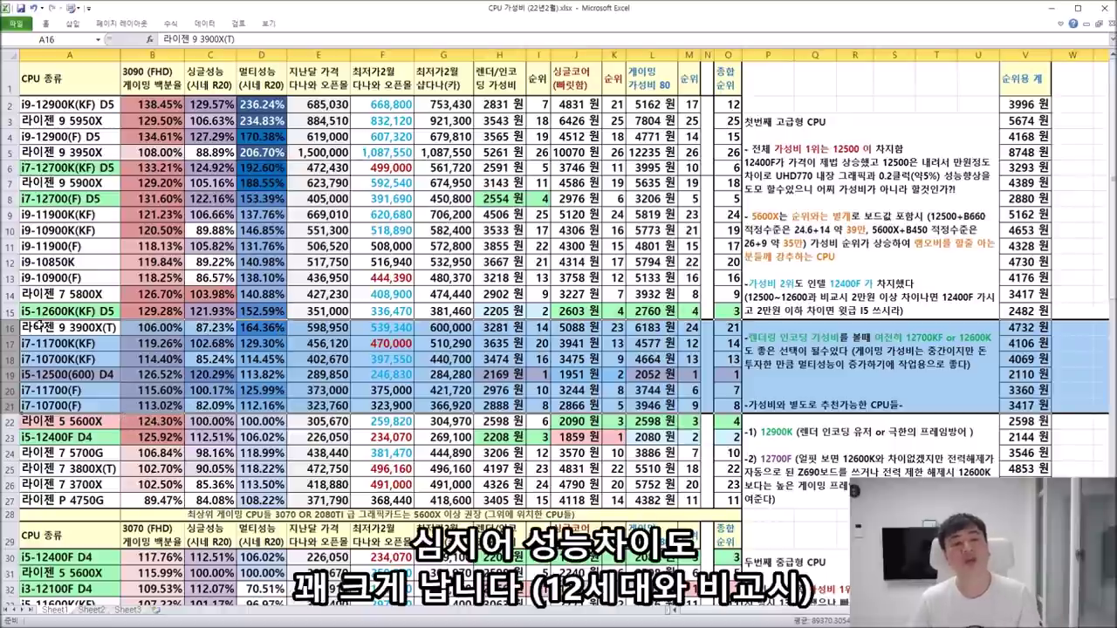
- Compare the i5-12500(600) with the i5-12600K(KF) on gaming, single-core and multi-core performance, and check the i5-12500(600)'s February lowest price
click(10, 375)
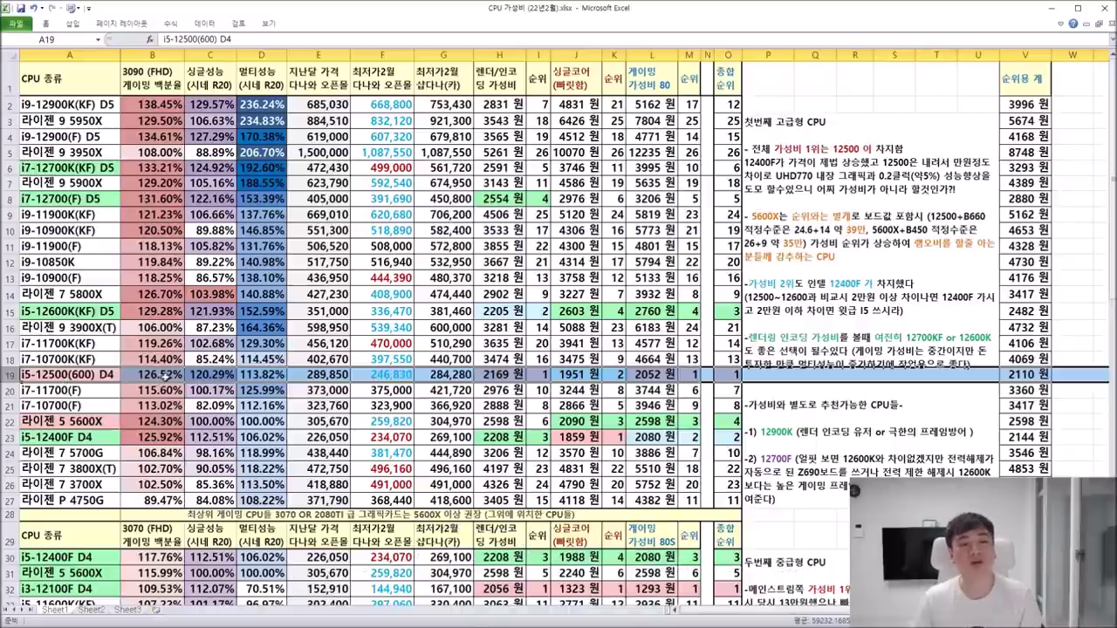
click(162, 374)
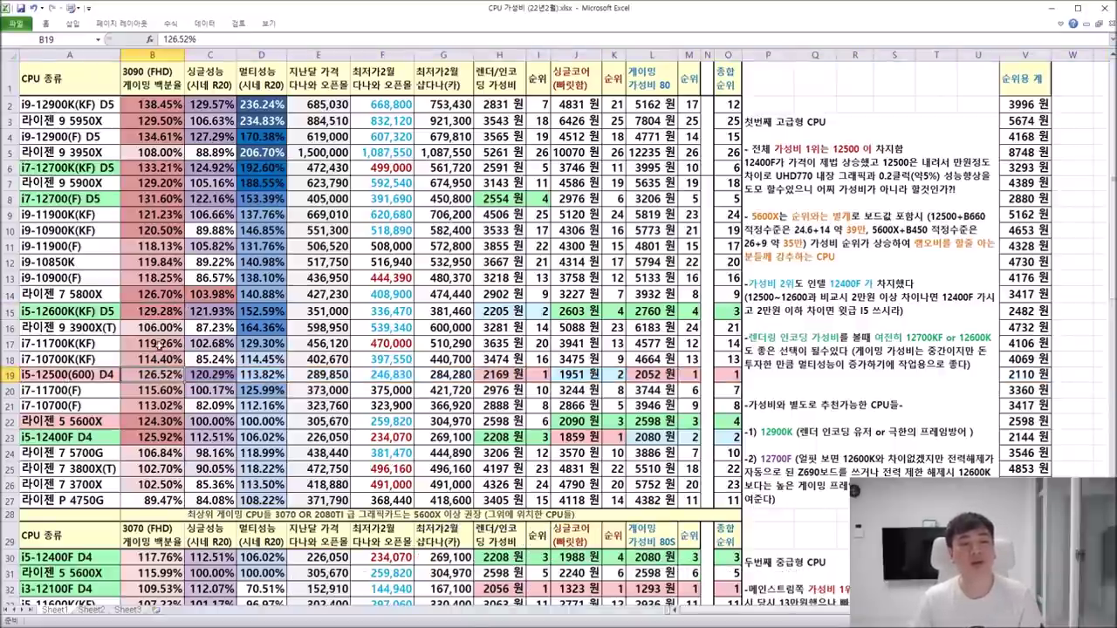
click(168, 316)
click(276, 312)
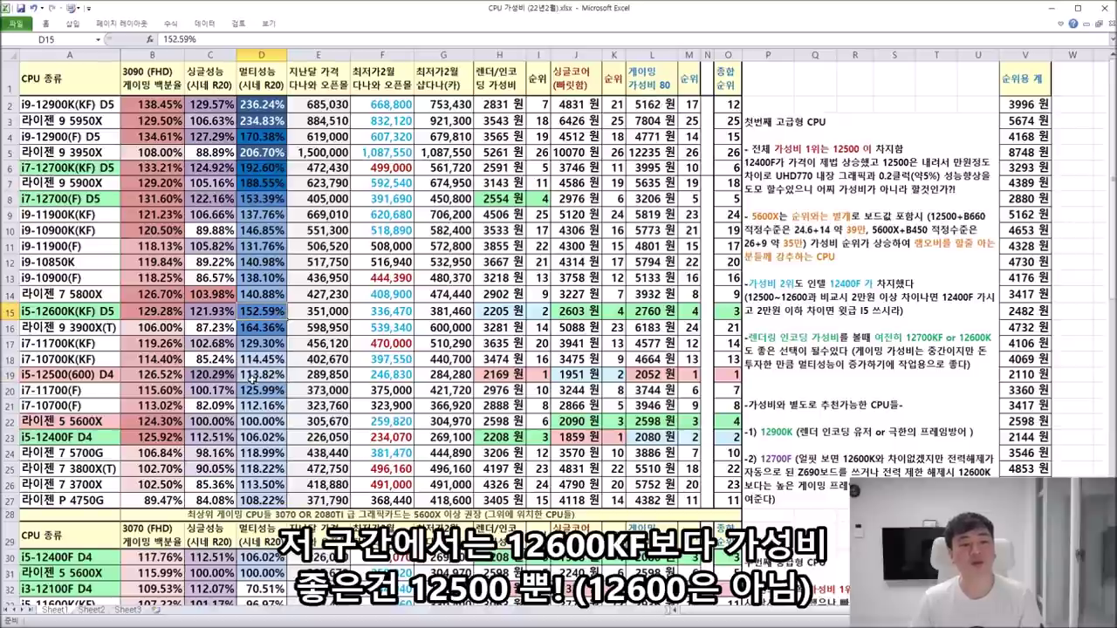
click(206, 376)
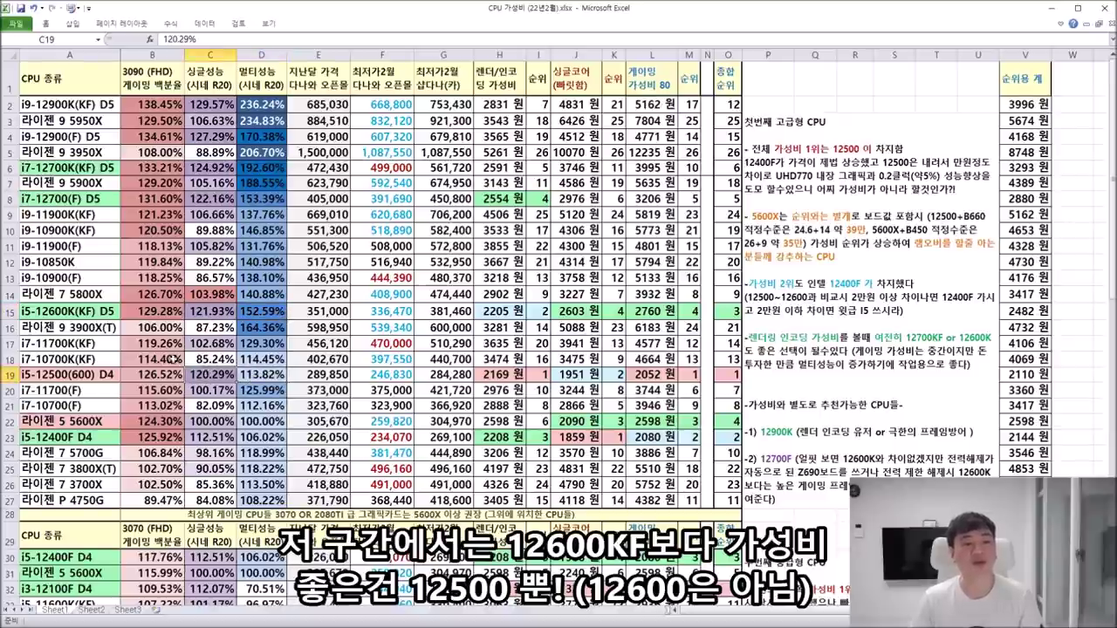
click(162, 316)
click(159, 376)
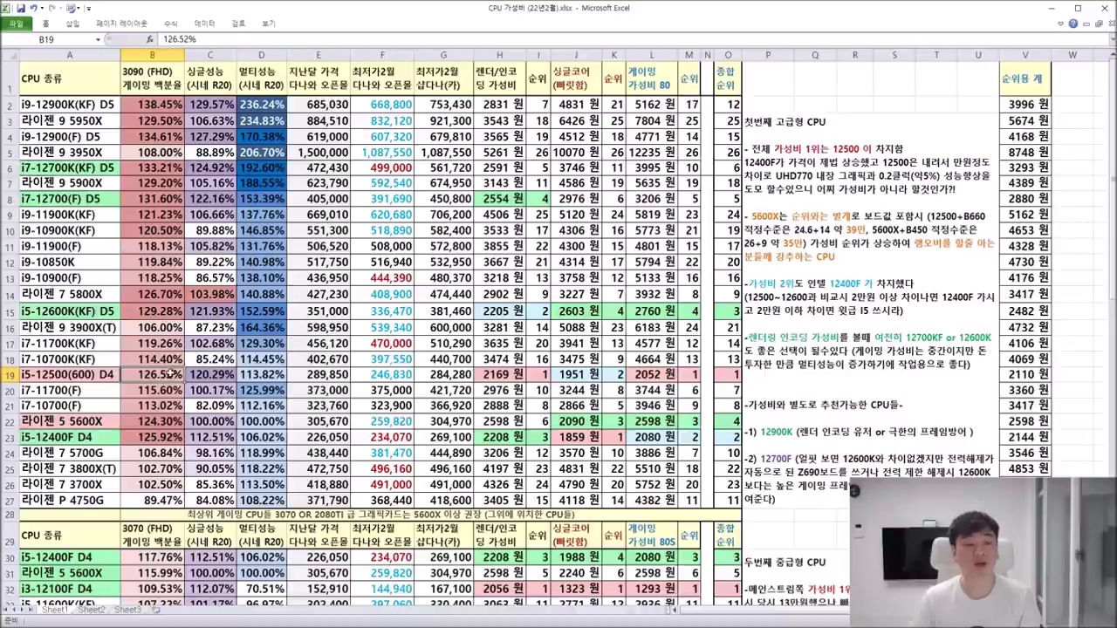
click(87, 375)
click(375, 387)
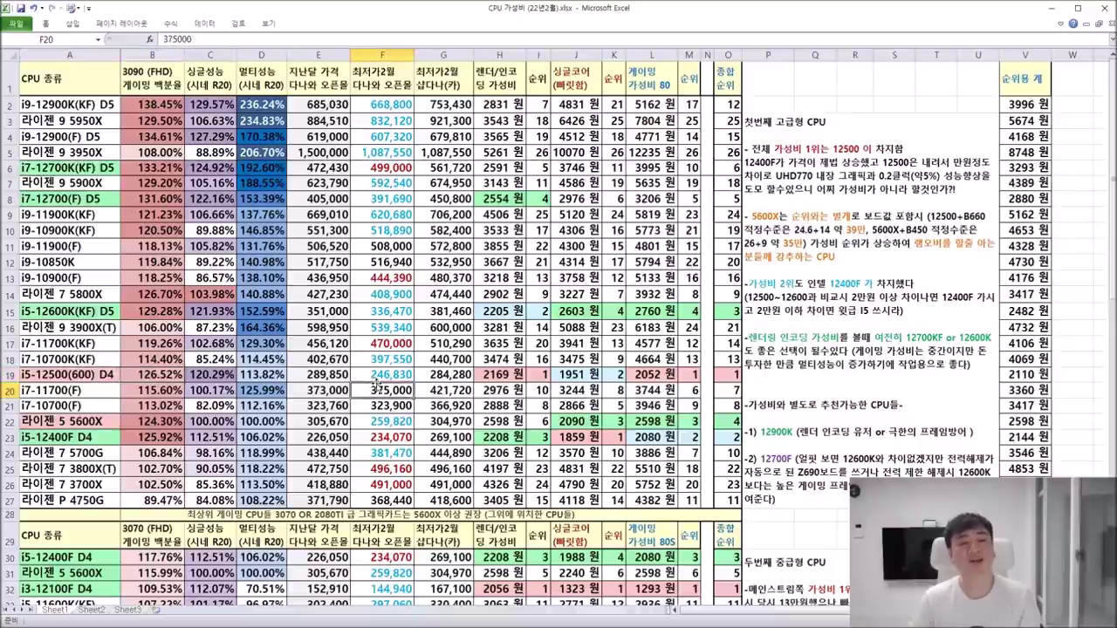
- Check the i5-12500(600)'s February lowest price and highlight its row across to the overall rank
click(386, 376)
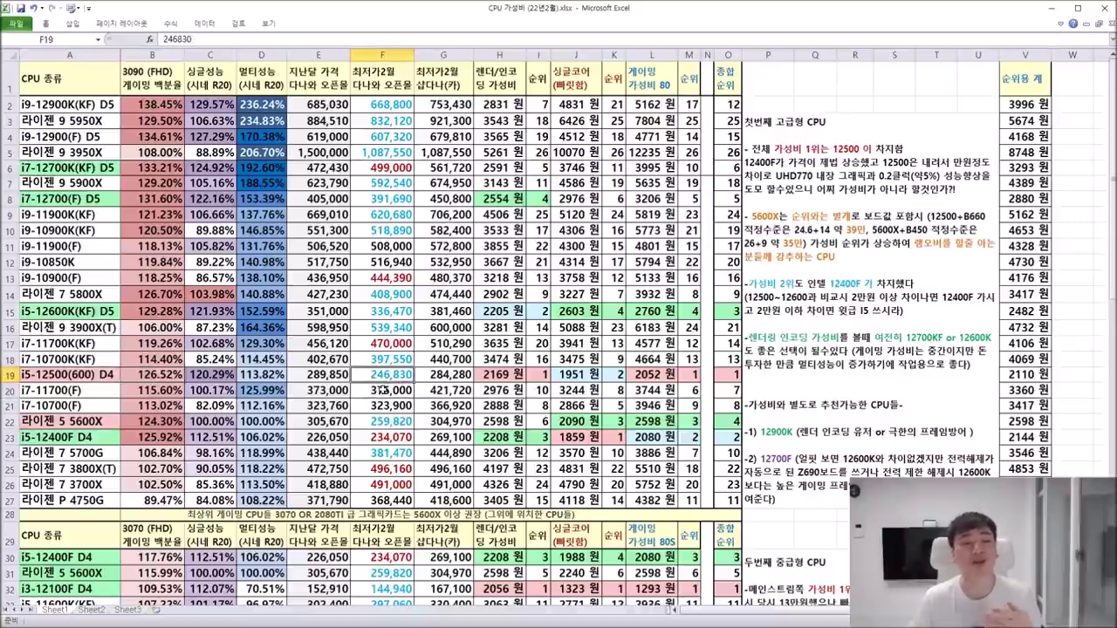
click(78, 374)
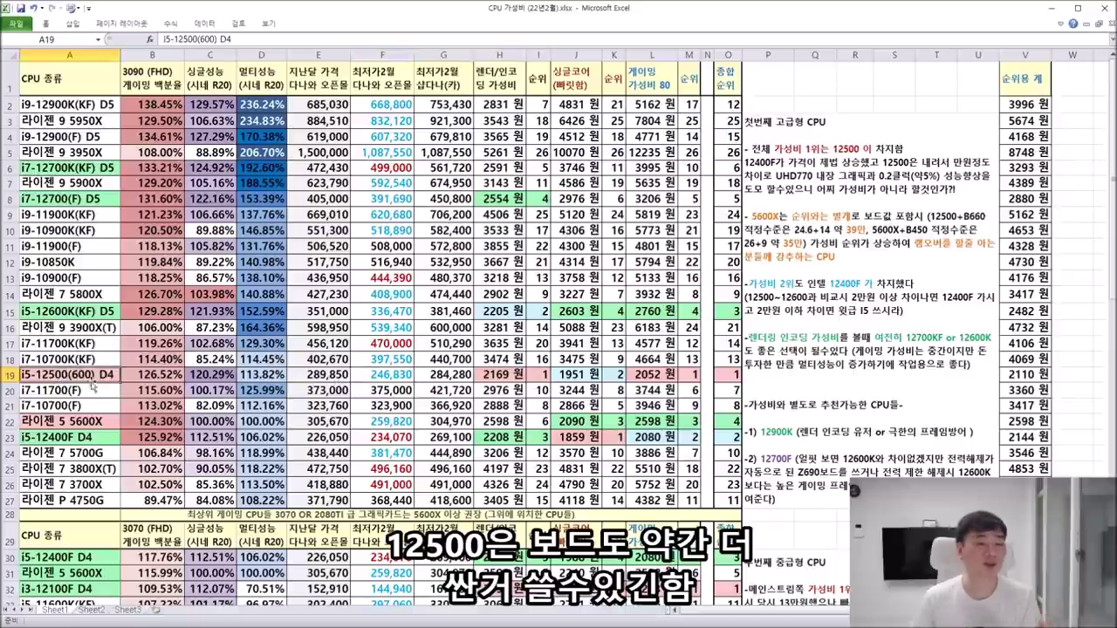
click(385, 376)
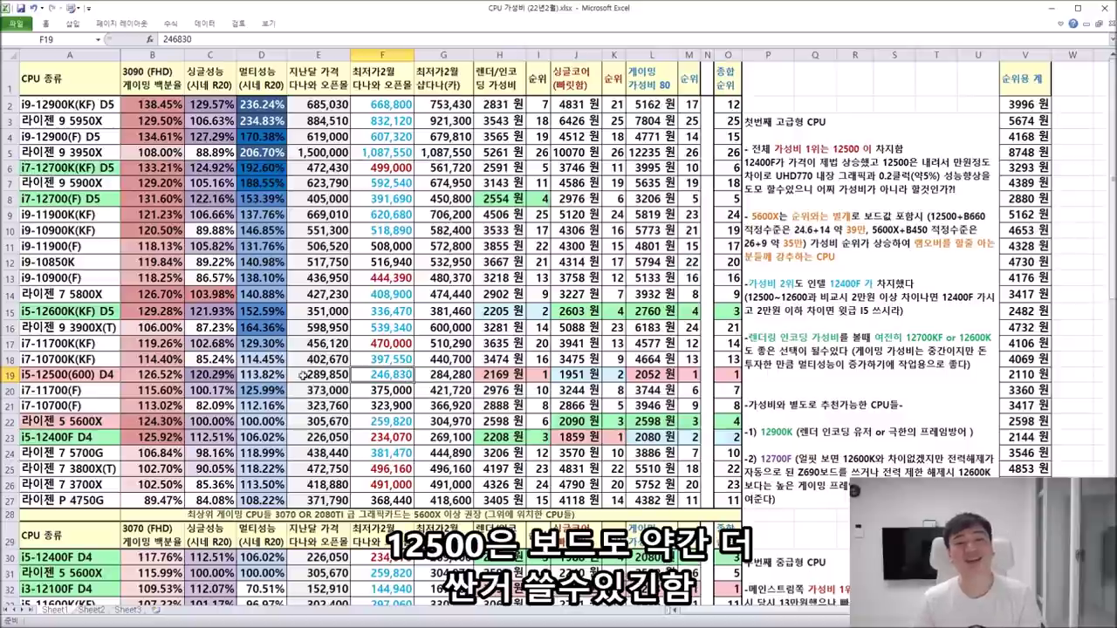
click(70, 375)
drag(122, 376, 731, 375)
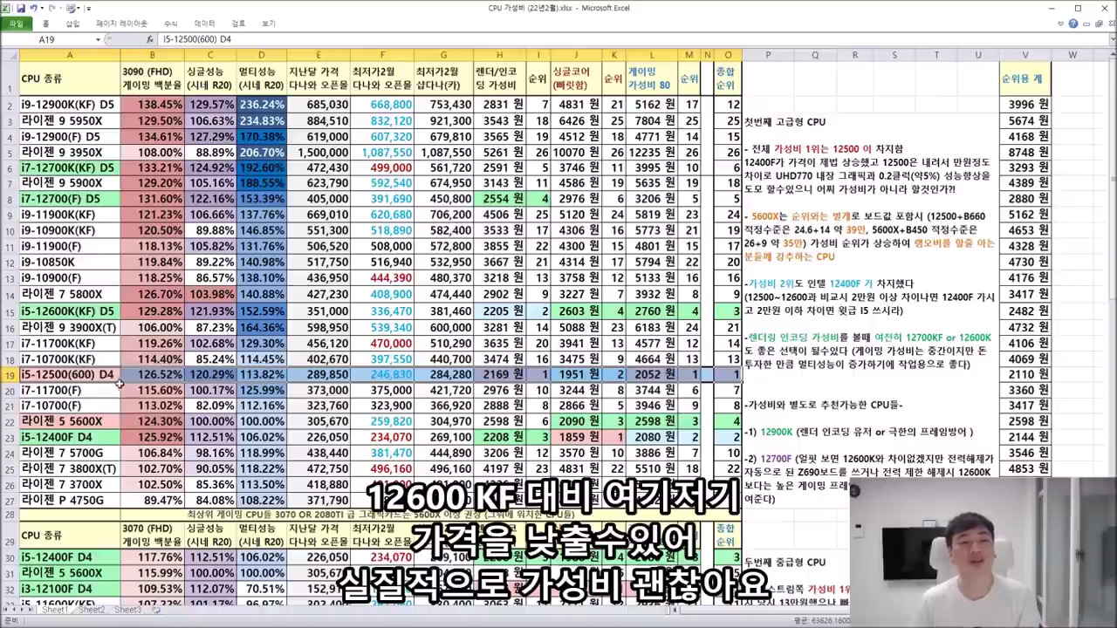
click(61, 374)
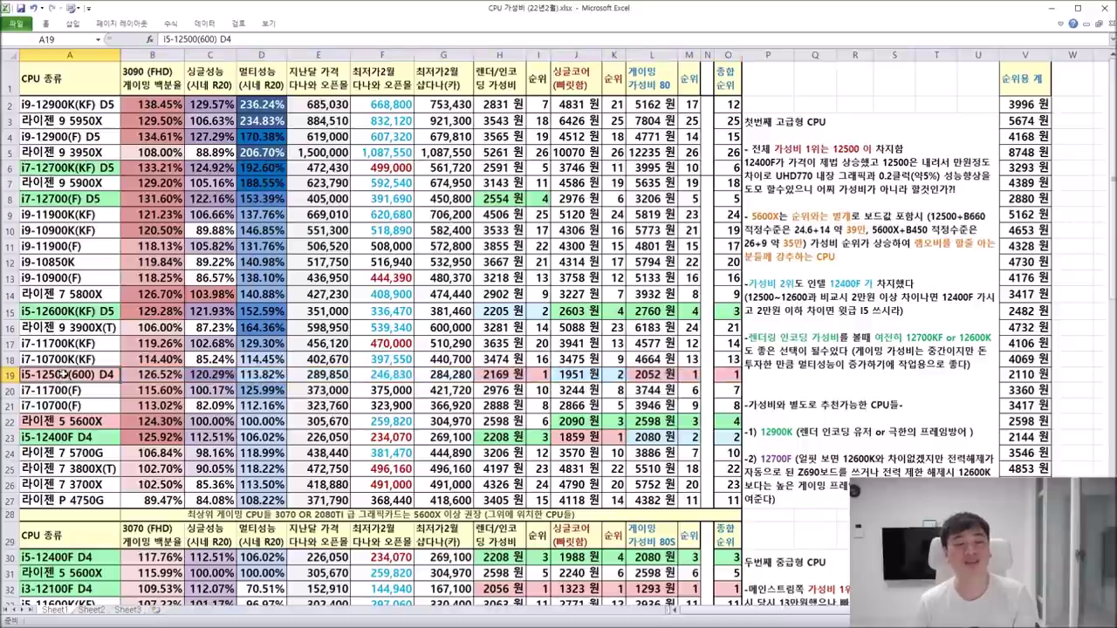
- Compare the i5-12500(600) with the i7-12700K(KF) on gaming percentage and February lowest price
click(146, 169)
click(150, 375)
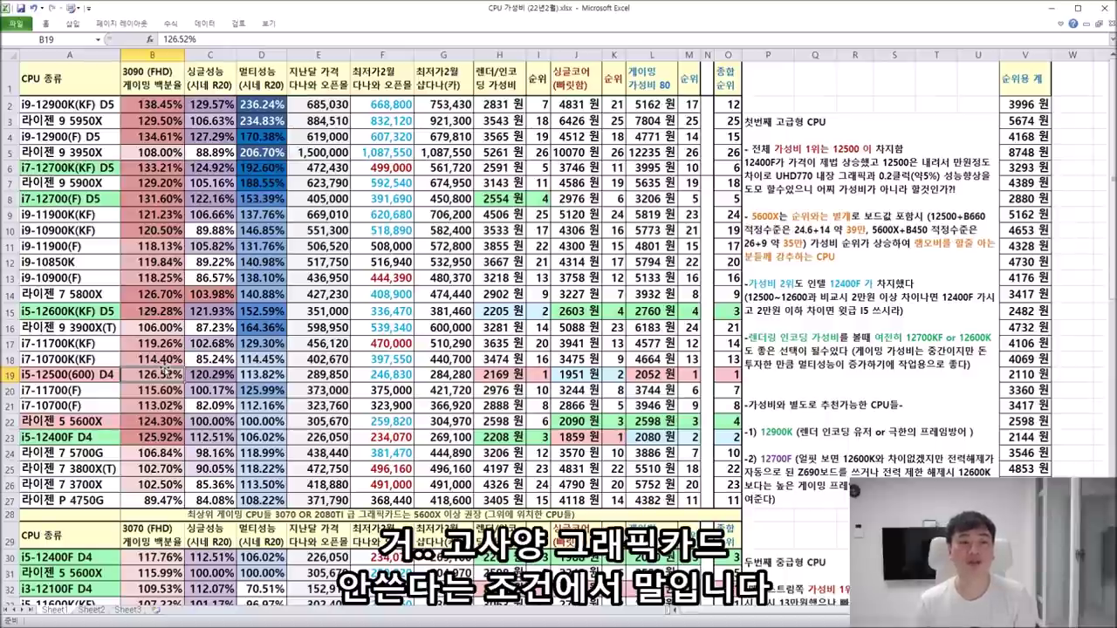
click(378, 375)
click(397, 166)
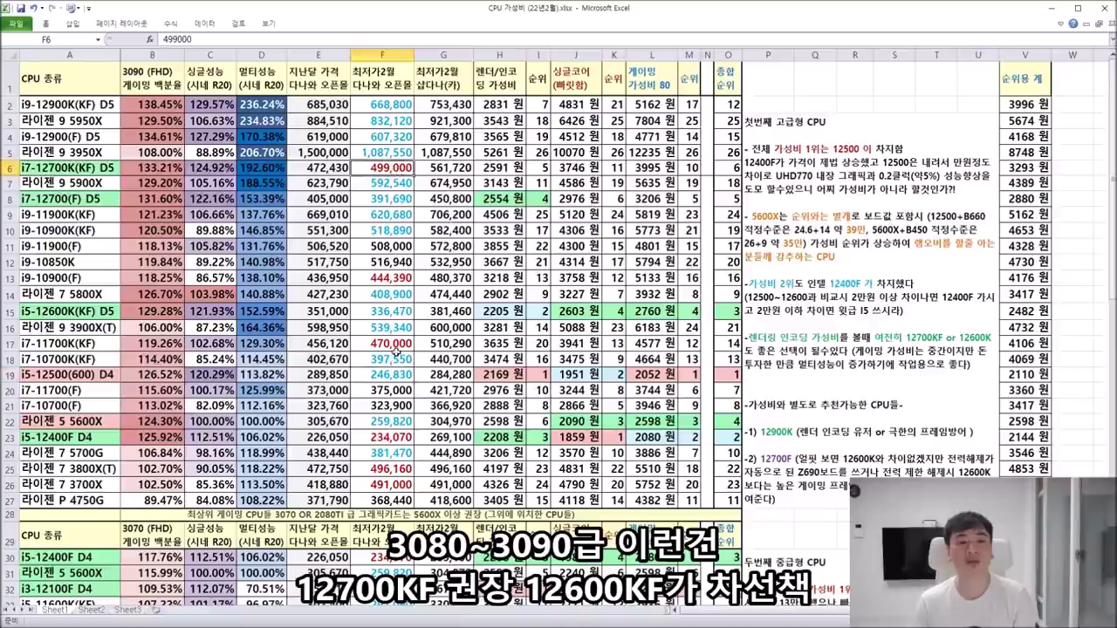
- Highlight the i5-12500(600) row and compare its February lowest price with the i5-12600K(KF)'s
click(43, 375)
click(5, 374)
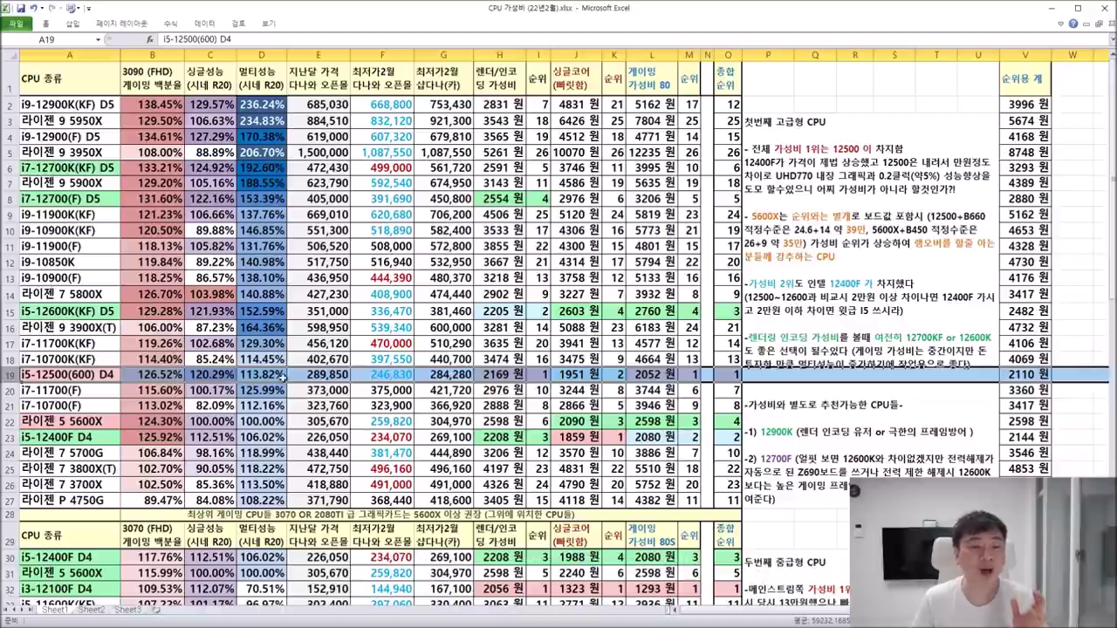
click(398, 374)
click(389, 311)
click(394, 383)
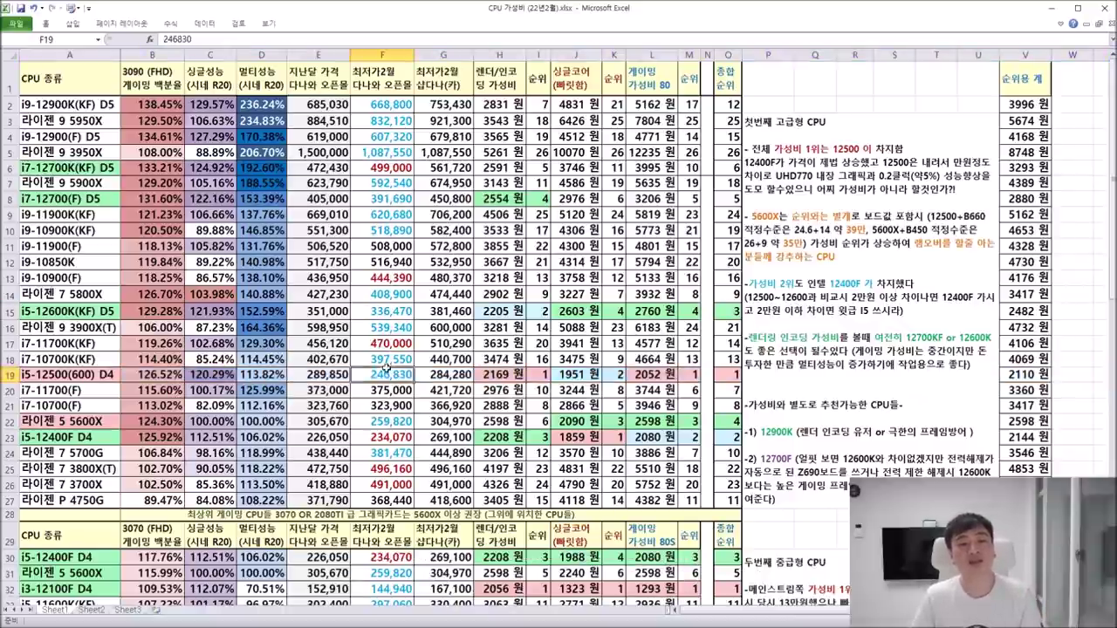
click(12, 374)
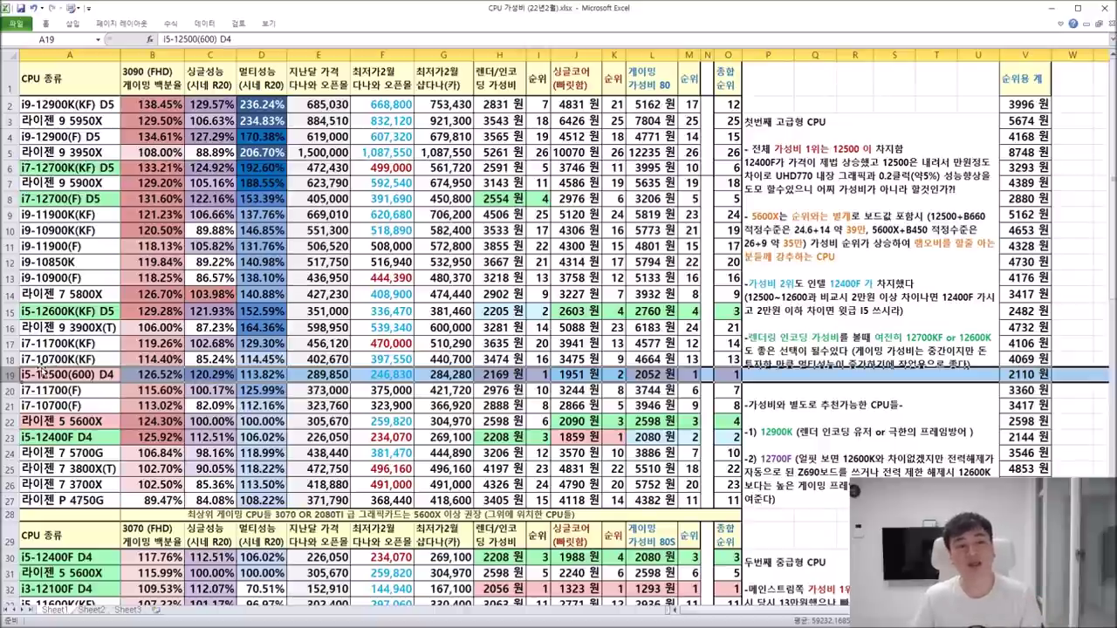
- Highlight the Ryzen 5 5600X row and check its February lowest price
click(11, 424)
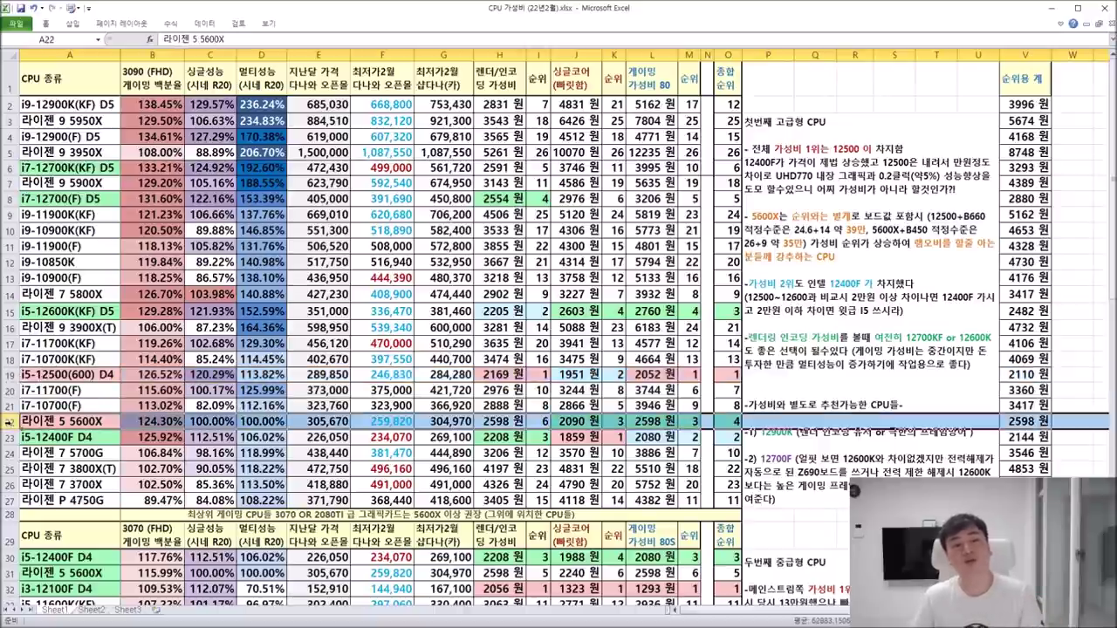
click(377, 426)
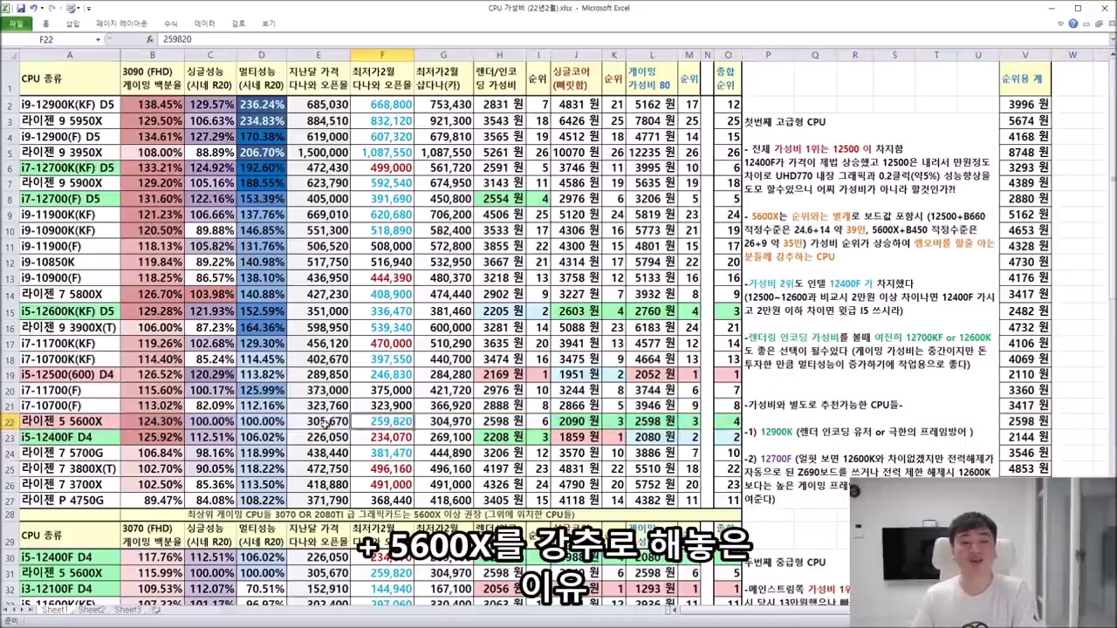
click(17, 421)
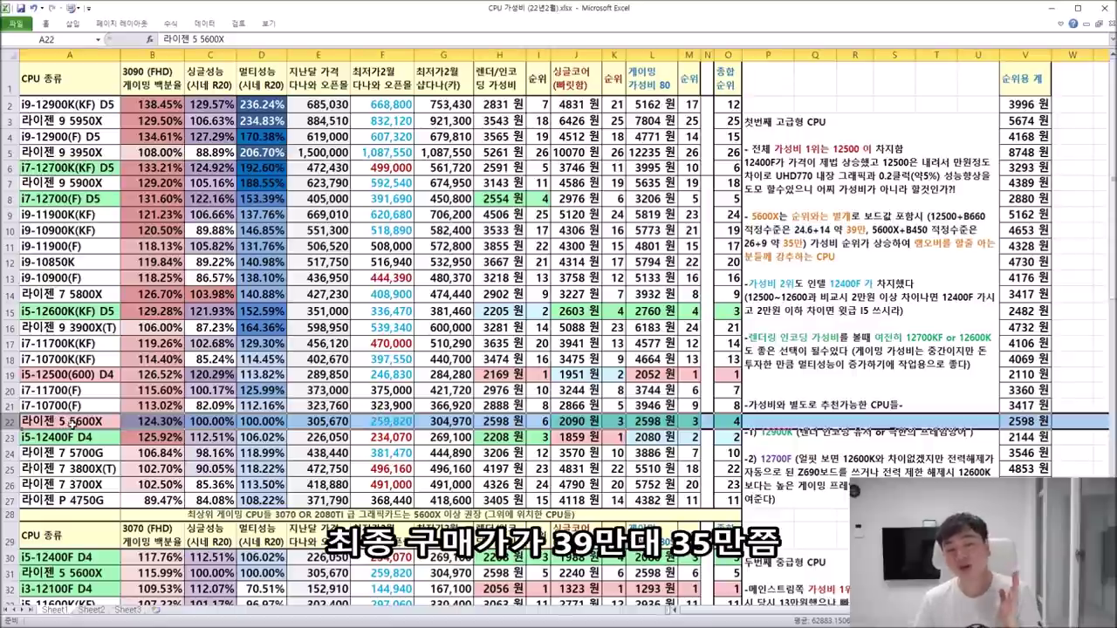
- Compare the Ryzen 5 5600X with the i5-12500(600) on gaming, single-core and multi-core performance, highlighting their rows alternately
click(12, 374)
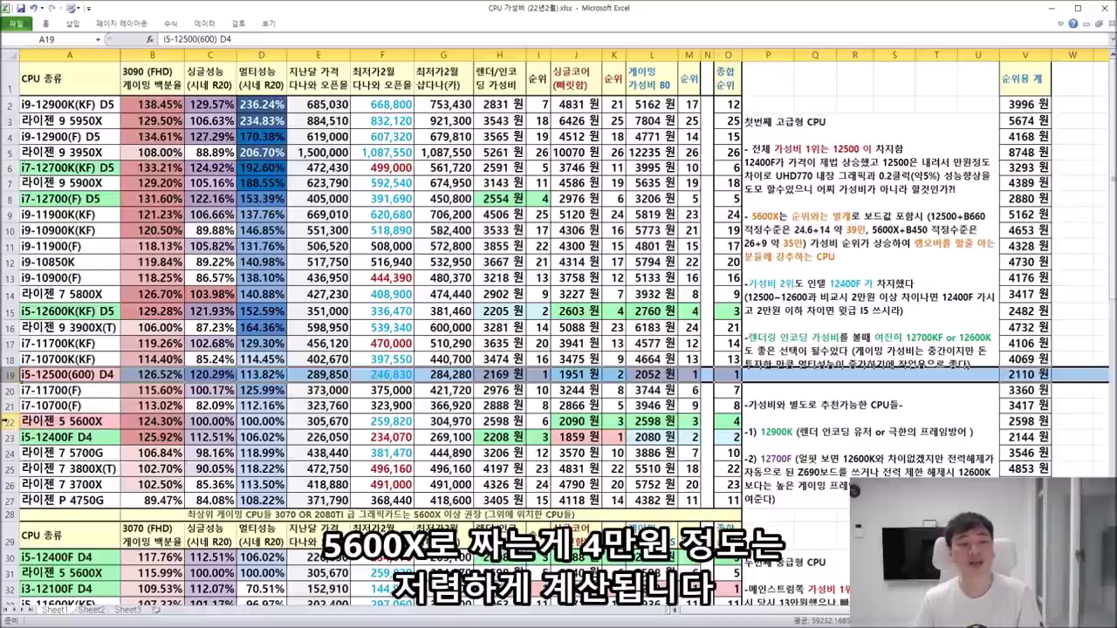
click(9, 421)
click(159, 421)
click(213, 420)
click(214, 375)
click(212, 419)
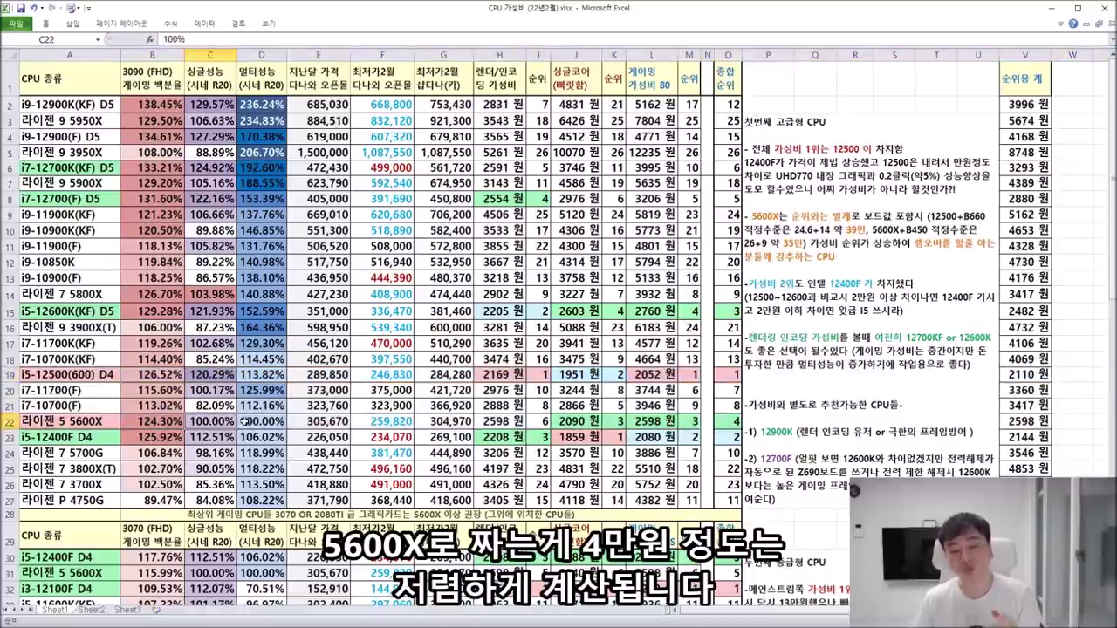
click(251, 420)
click(260, 375)
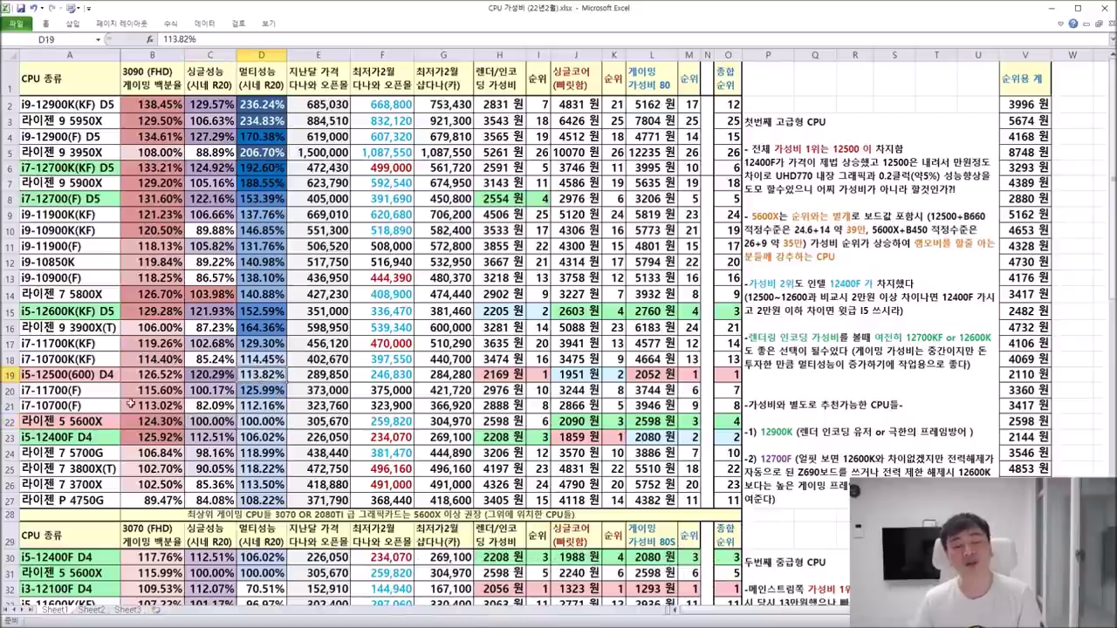
click(9, 419)
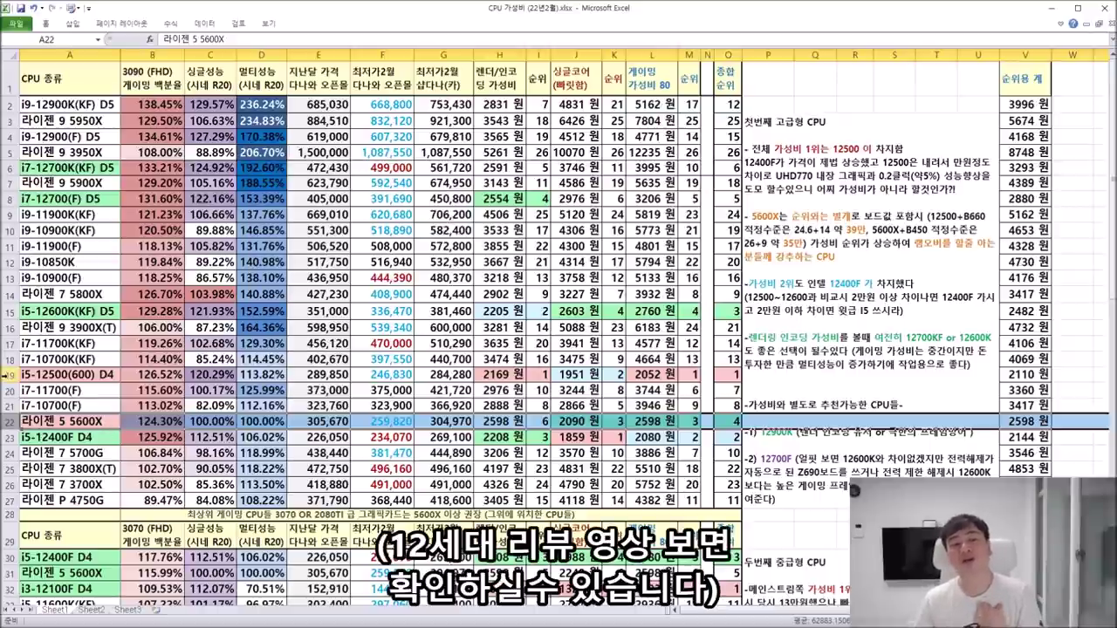
click(7, 373)
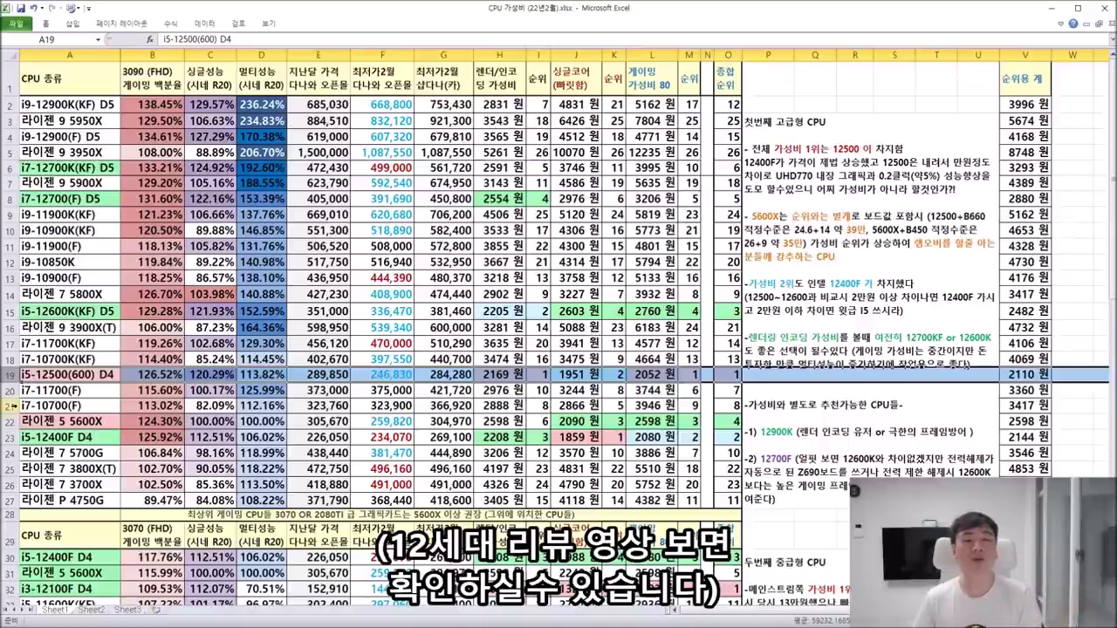
click(9, 421)
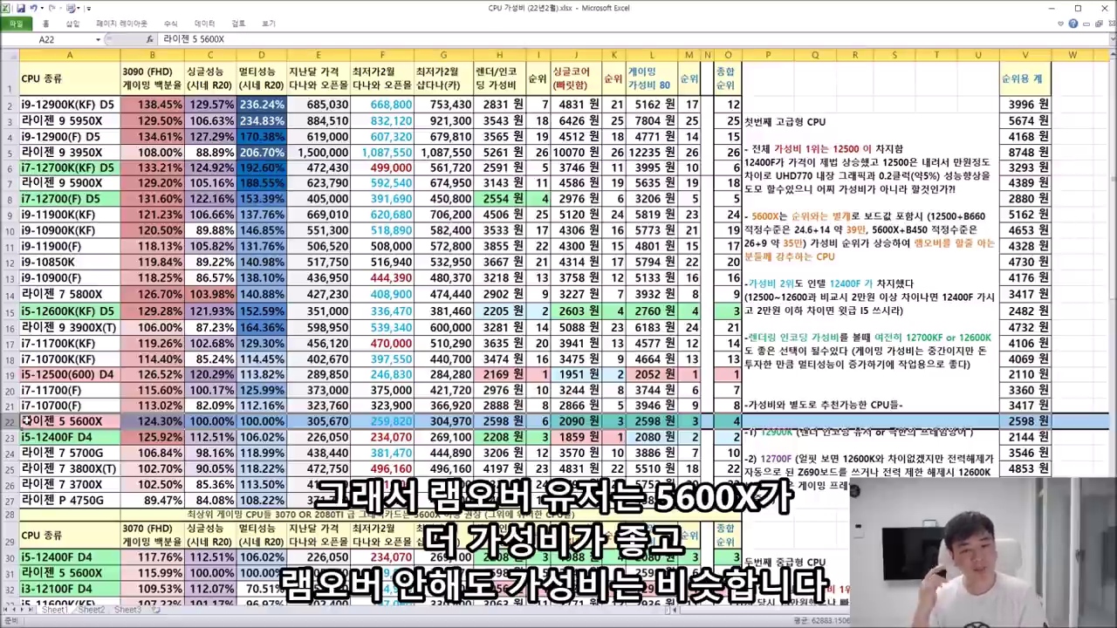
- Set the Ryzen 5 5600X's February lowest price to 209820 in the high-end table and highlight its row up to the overall rank
double_click(386, 420)
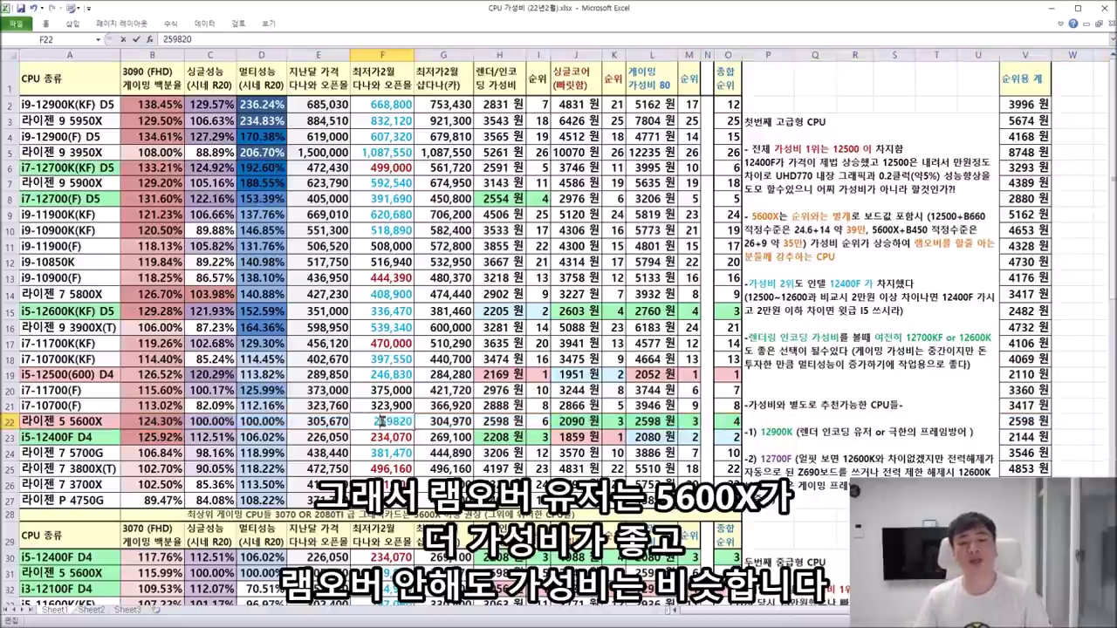
key(BackSpace)
text(0)
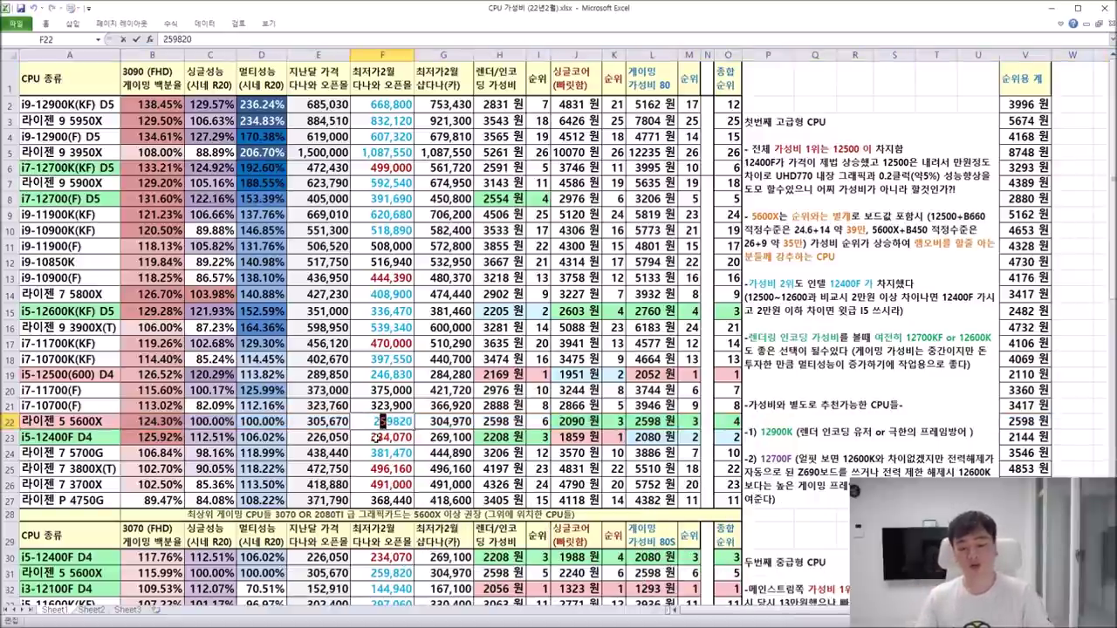
key(Return)
click(736, 422)
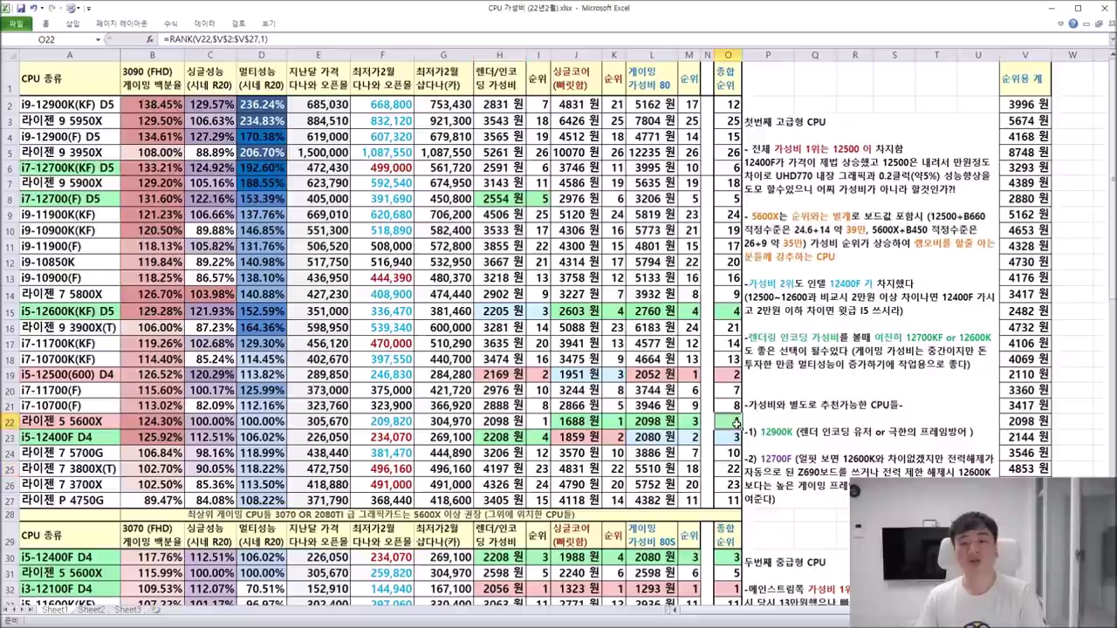
drag(736, 422, 54, 419)
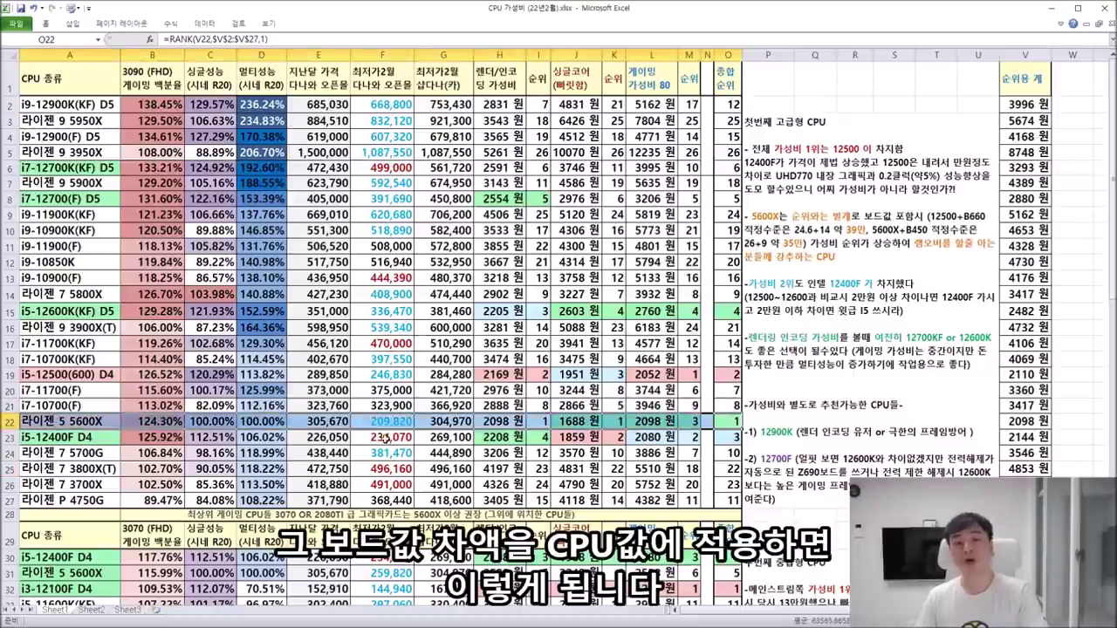
- Restore the Ryzen 5 5600X's February lowest price to 259820 and highlight its row up to the overall rank
double_click(381, 422)
key(BackSpace)
text(0)
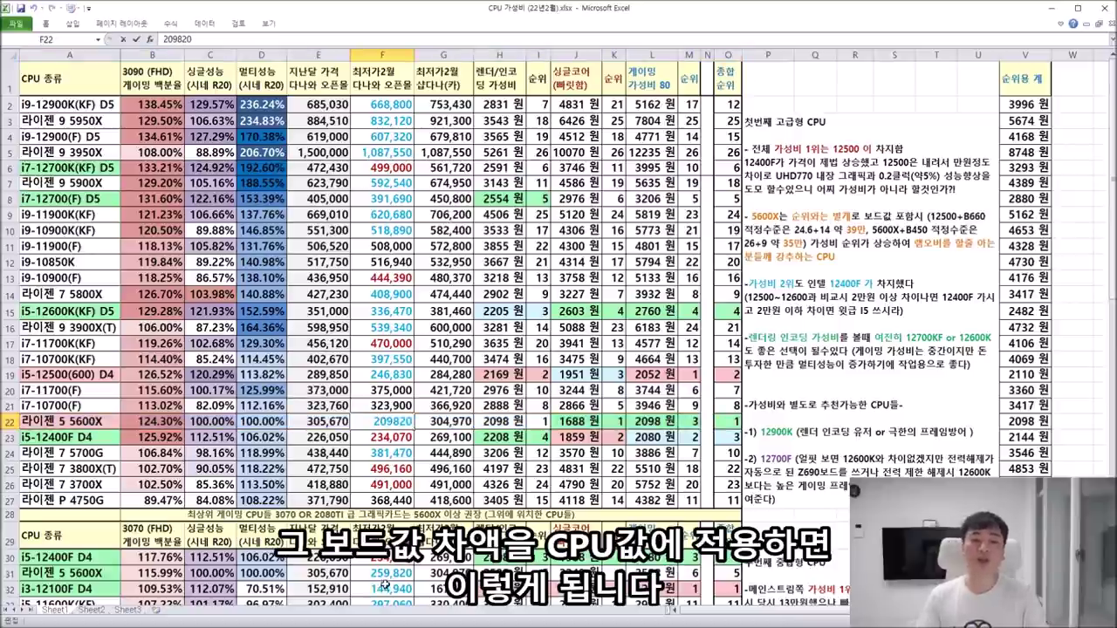
key(BackSpace)
text(5)
click(735, 423)
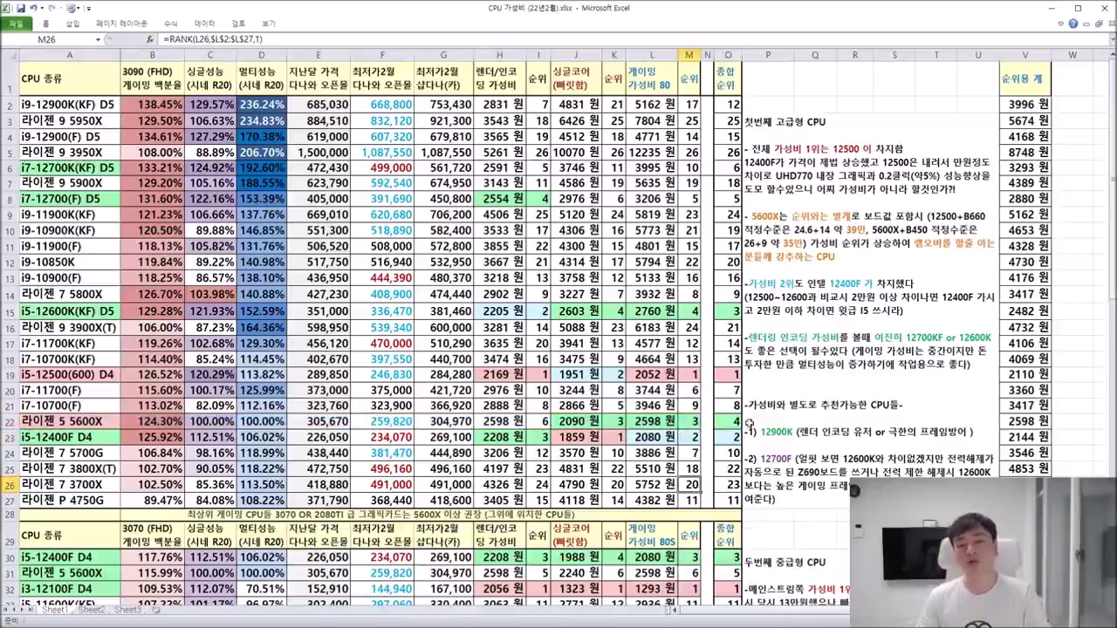
drag(736, 423, 35, 424)
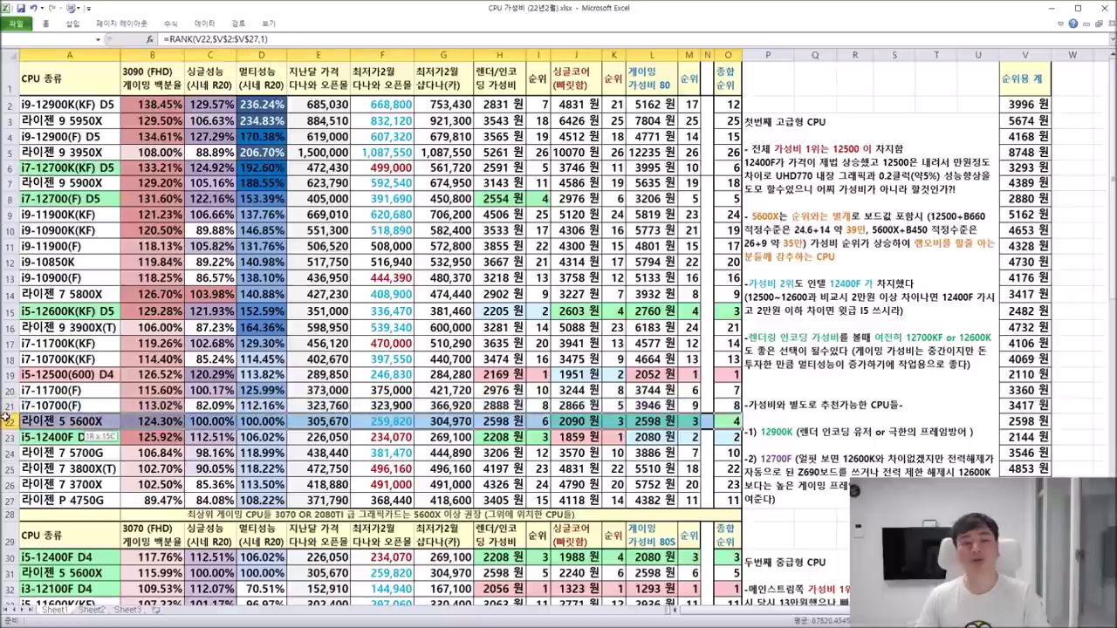
- Highlight the i5-12500(600) and Ryzen 5 5600X rows, and check the 5600X's February lowest price and last month's price
click(7, 375)
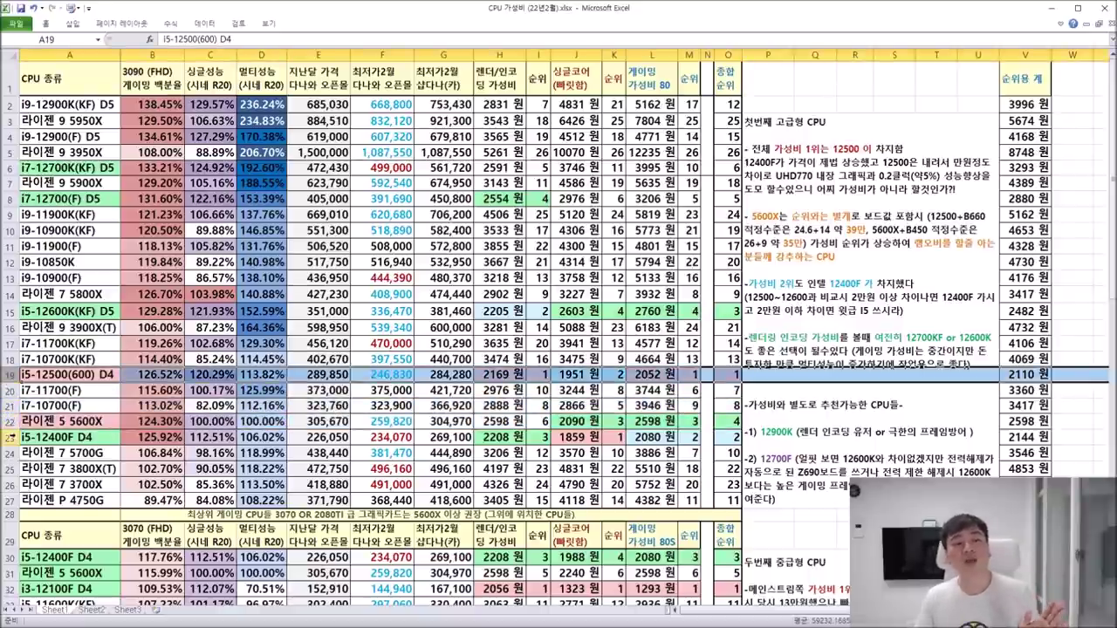
click(7, 421)
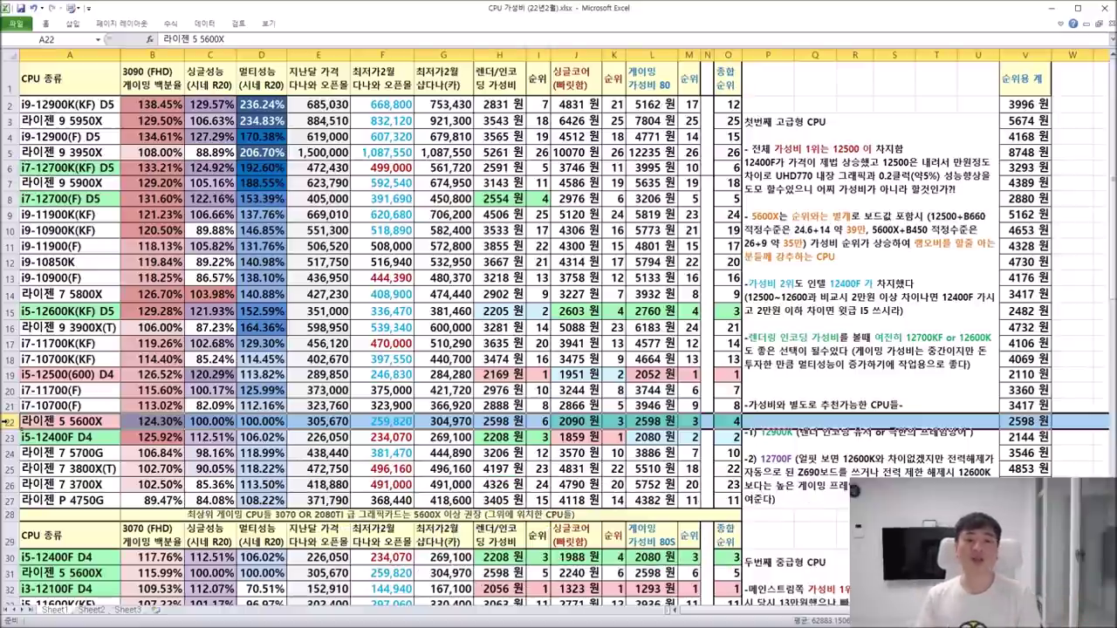
click(375, 420)
click(324, 422)
click(11, 421)
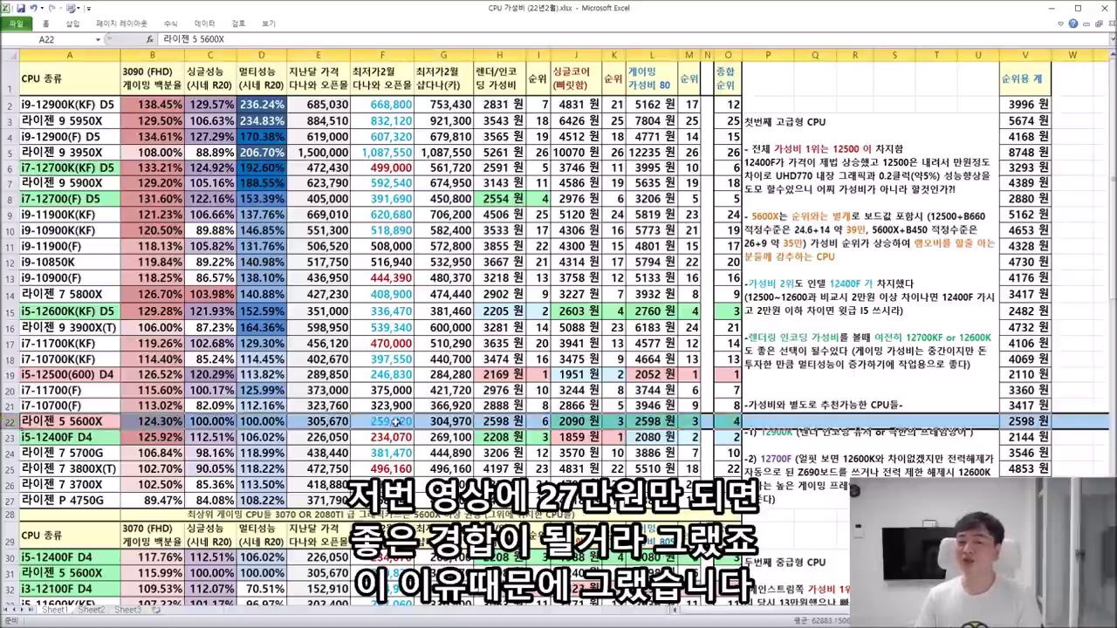
- Highlight the i5-12500(600) and Ryzen 5 5600X rows alternately to compare the two CPUs
click(10, 374)
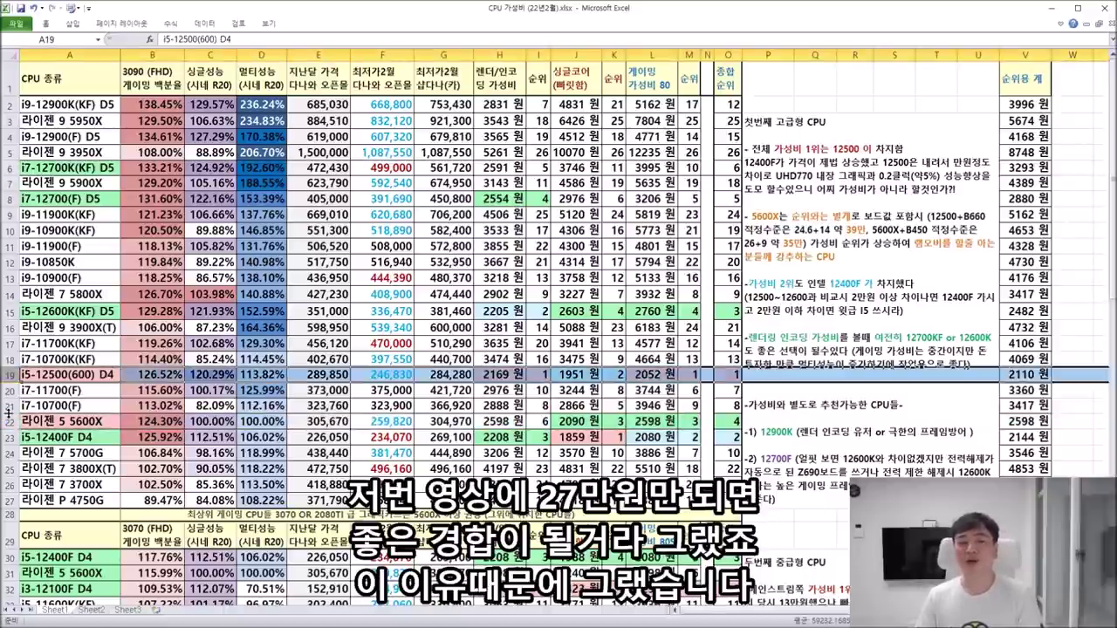
click(11, 422)
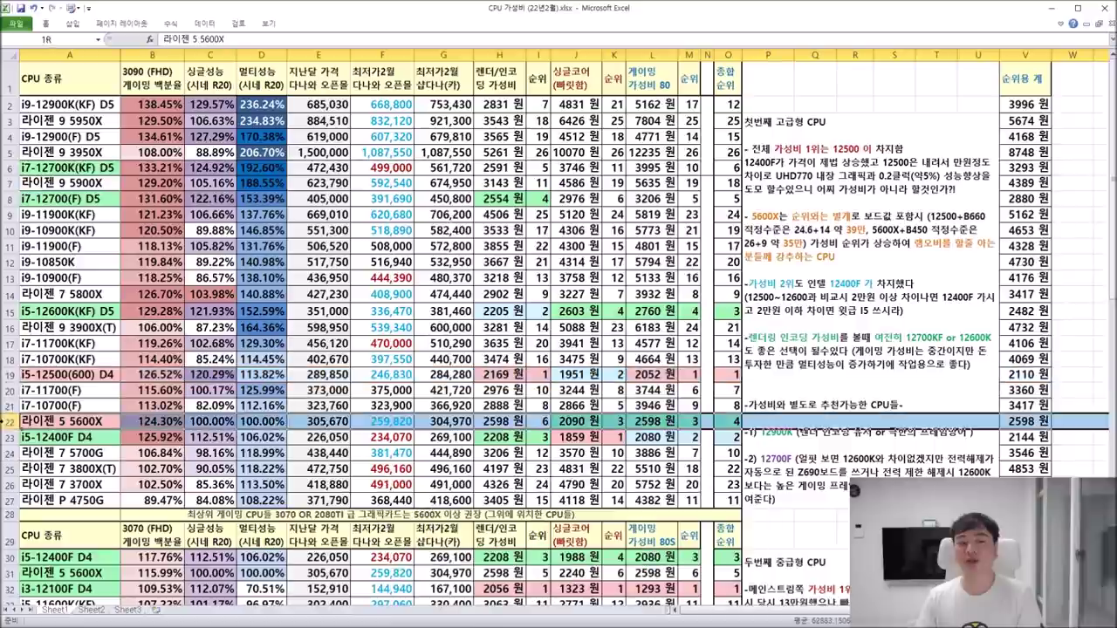
click(9, 375)
click(9, 424)
click(8, 375)
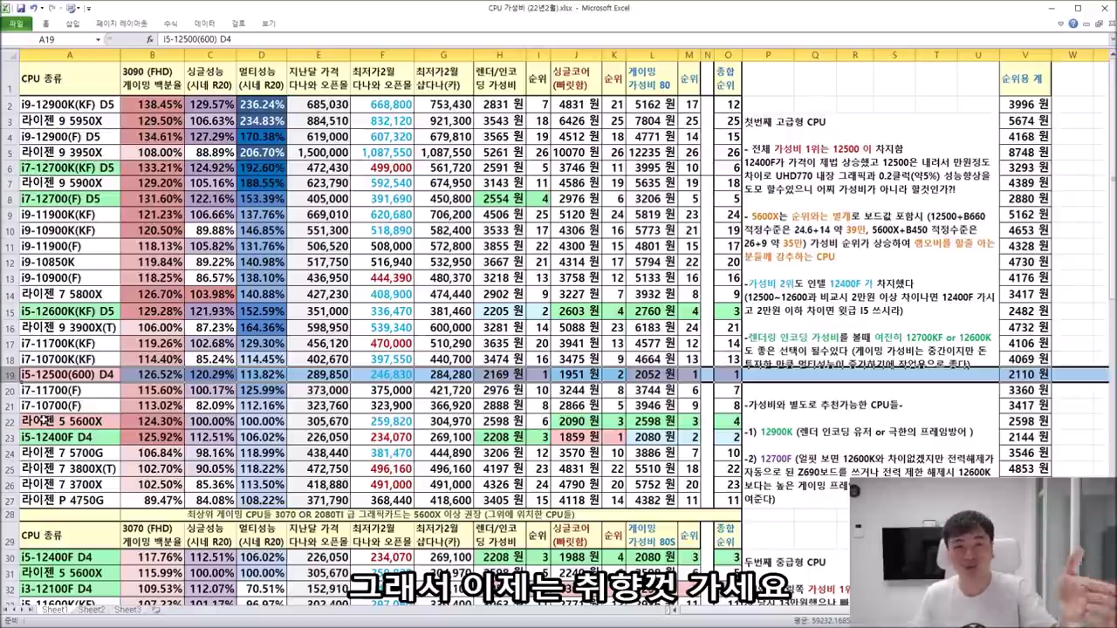
- Highlight the i5-12400F row and compare its February lowest price with the i5-12500(600)'s
click(10, 437)
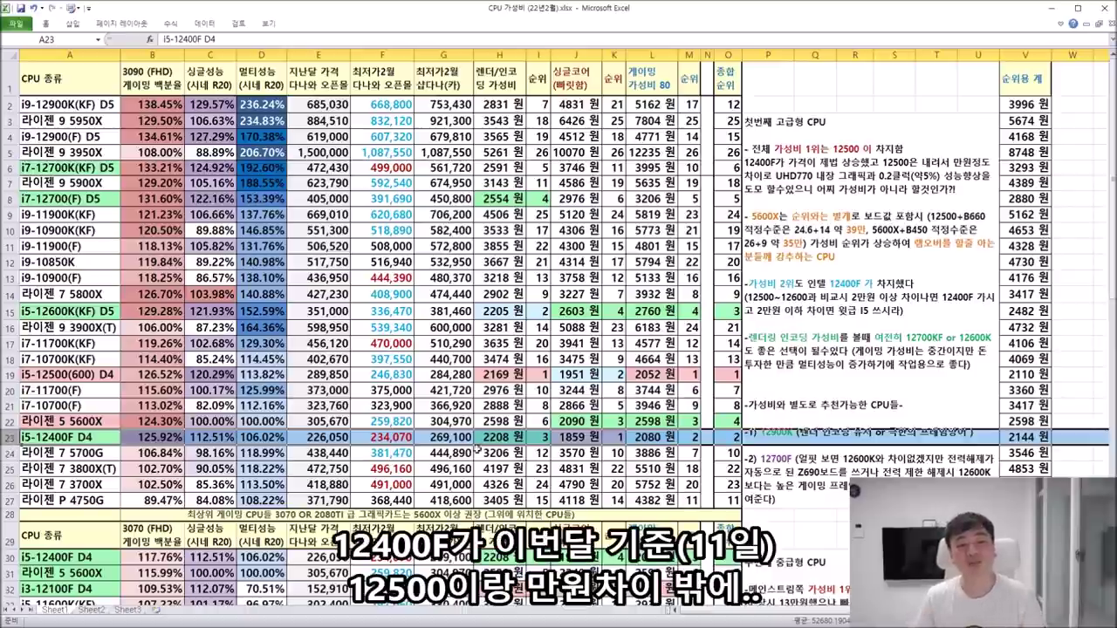
click(410, 441)
click(390, 361)
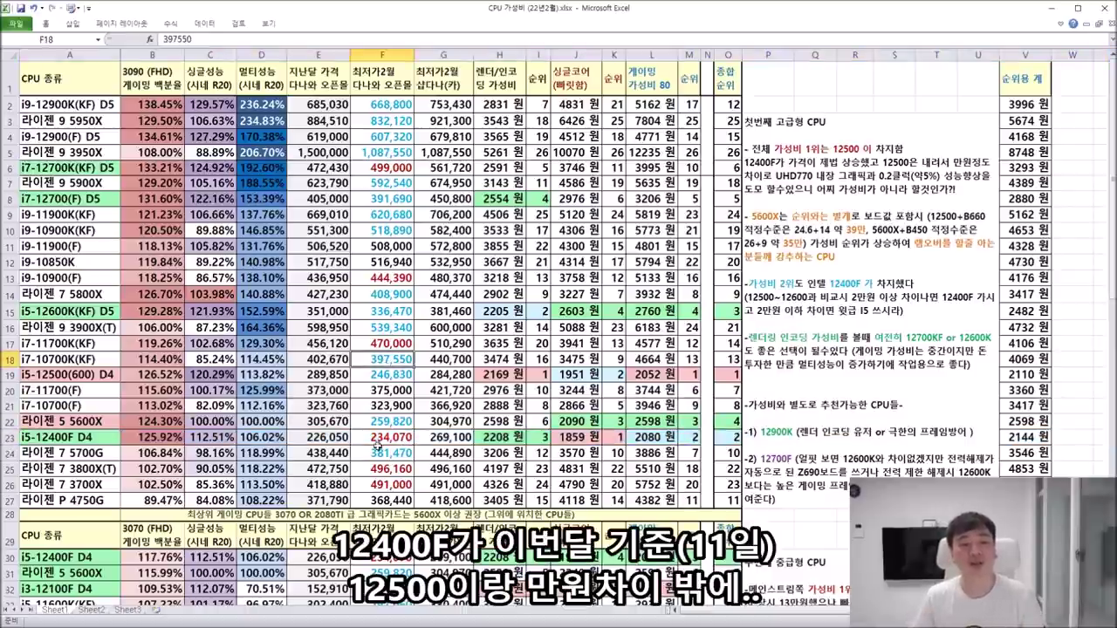
click(10, 437)
click(366, 374)
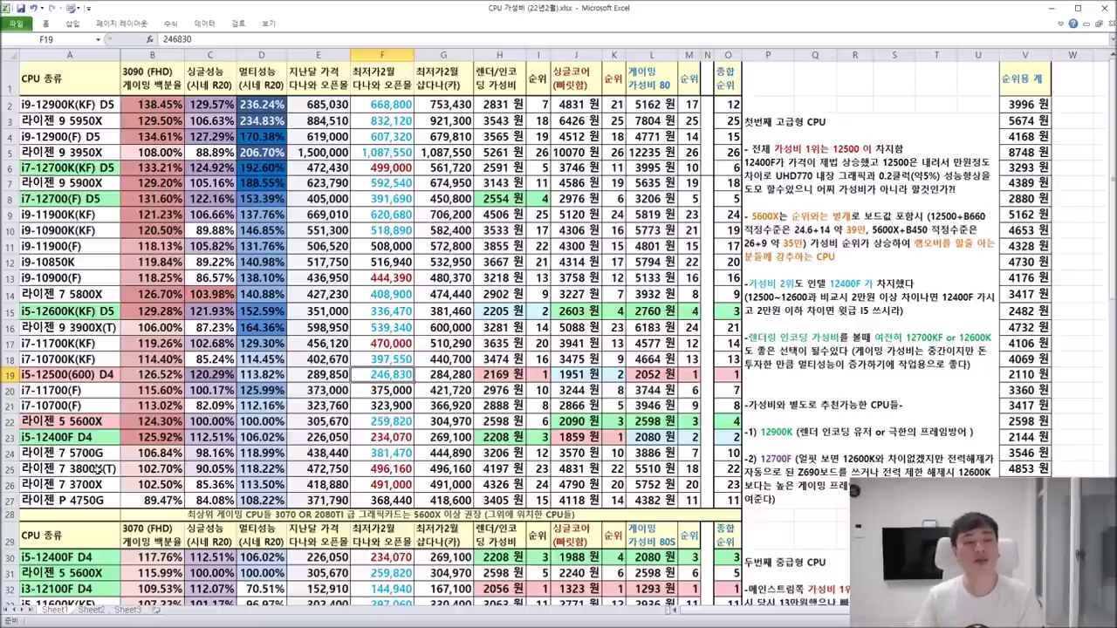
- Highlight the i5-12500(600) and i5-12400F rows alternately in the high-end table to compare the two CPUs
click(10, 376)
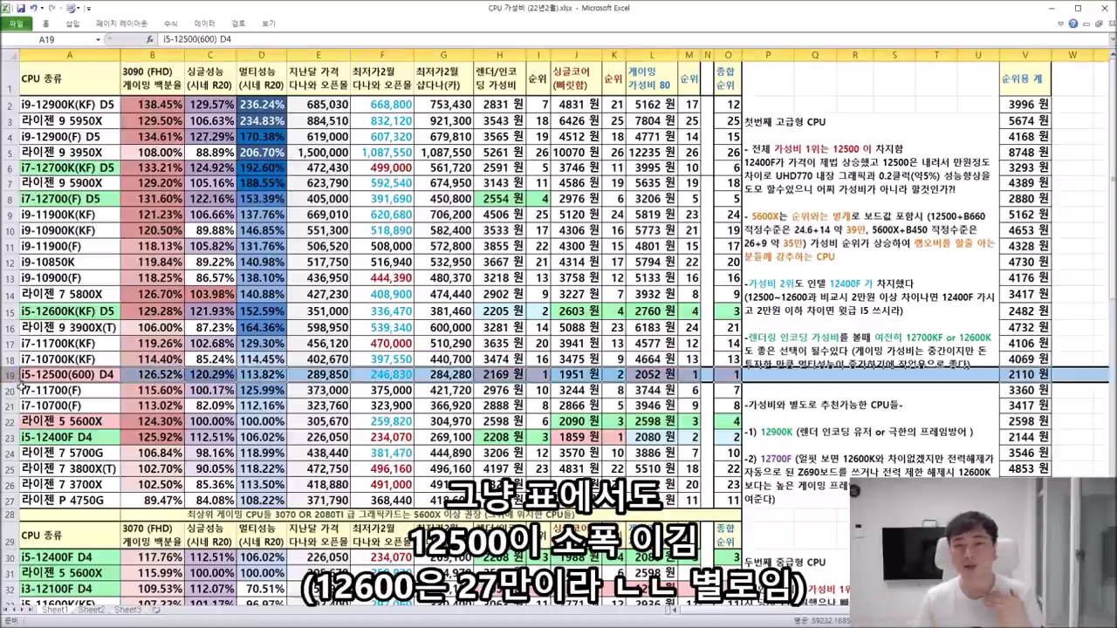
drag(739, 441, 44, 436)
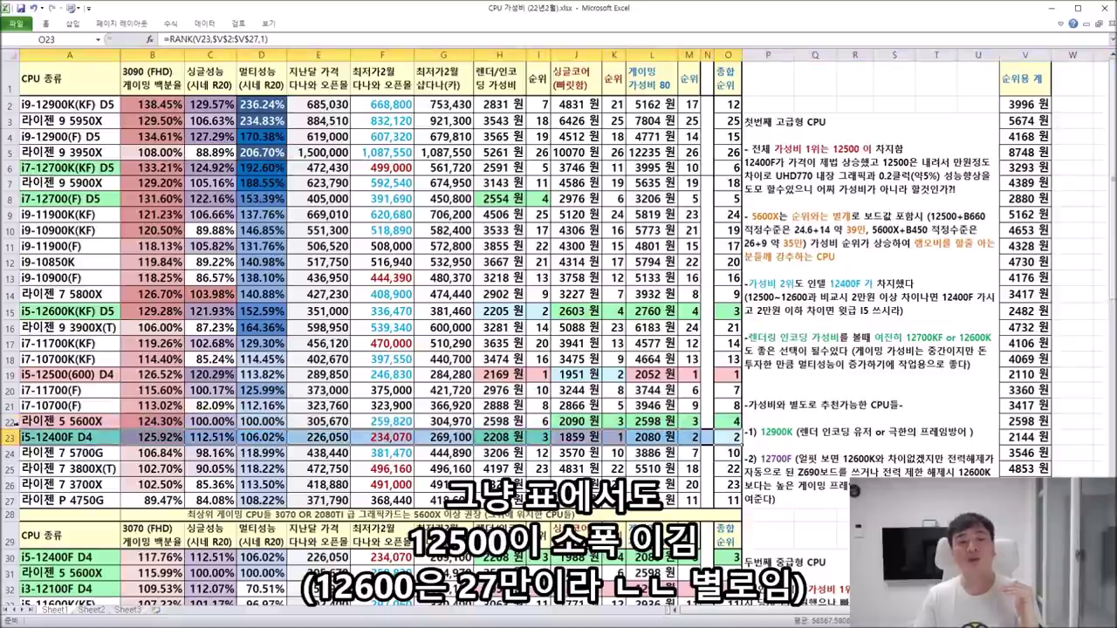
click(9, 374)
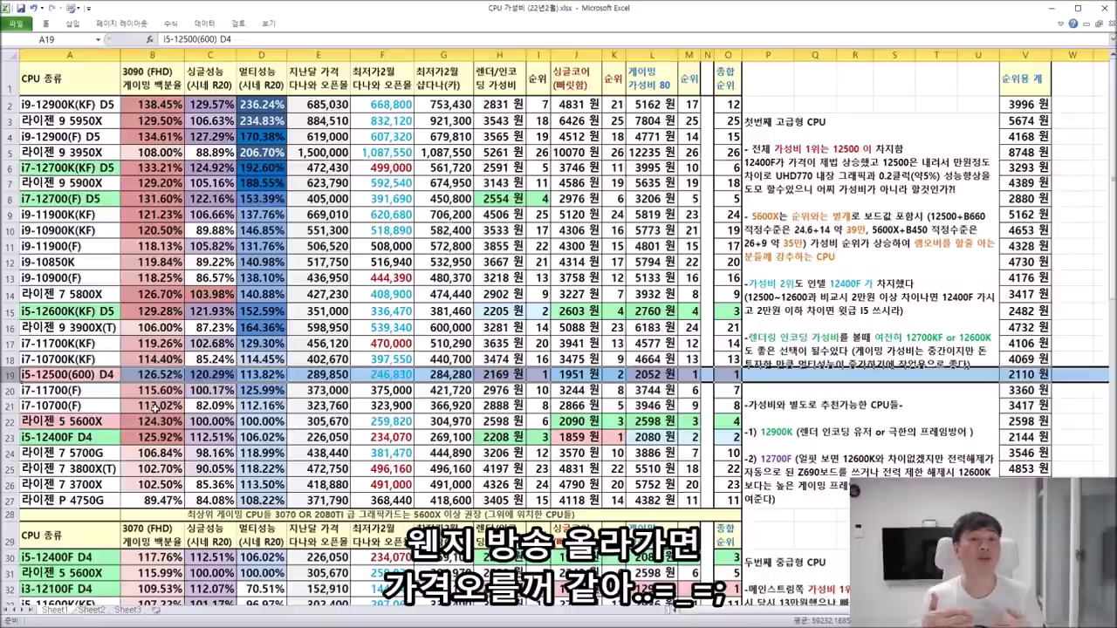
- Highlight the Ryzen 7 5700G through Ryzen P 4750G rows and examine their gaming, single-core and multi-core percentages
scroll(144, 388, down, 2)
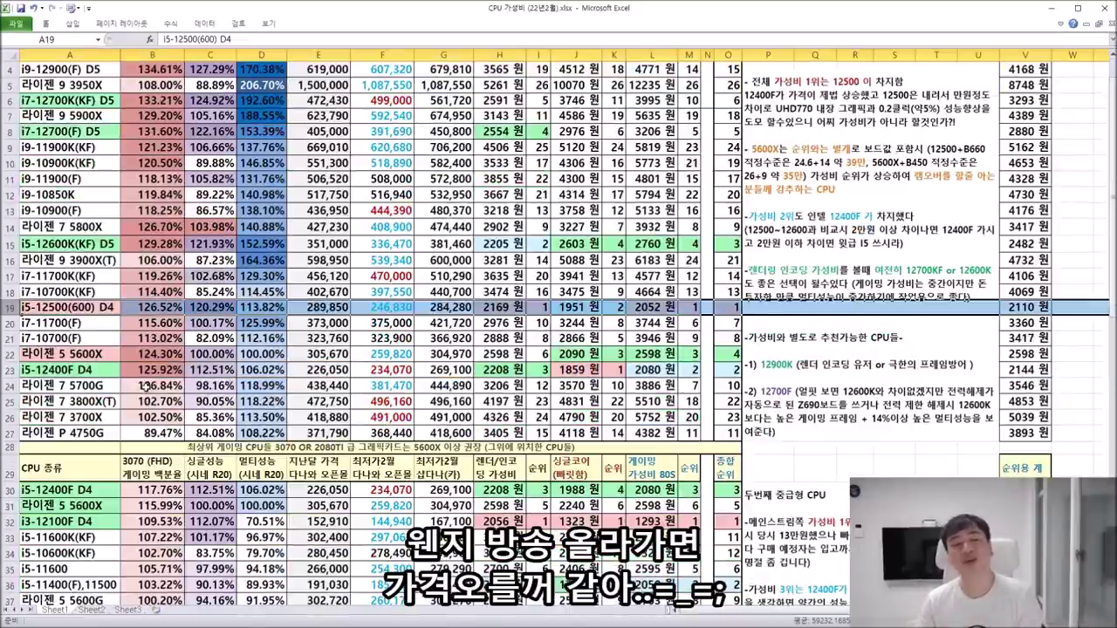
scroll(194, 354, down, 3)
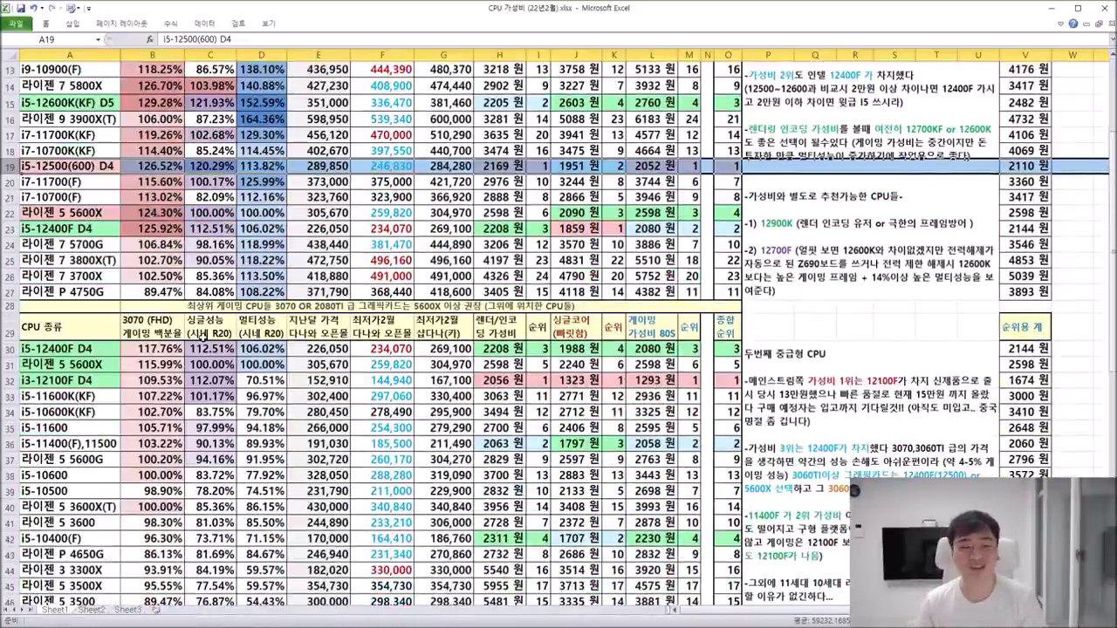
click(51, 200)
drag(9, 193, 11, 242)
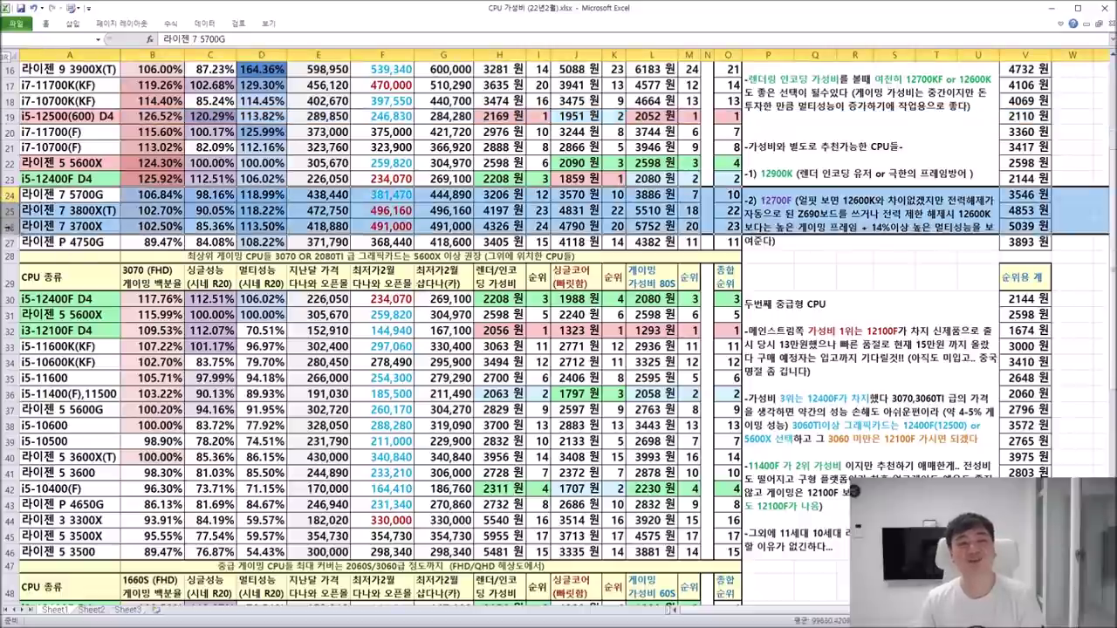
scroll(412, 192, up, 1)
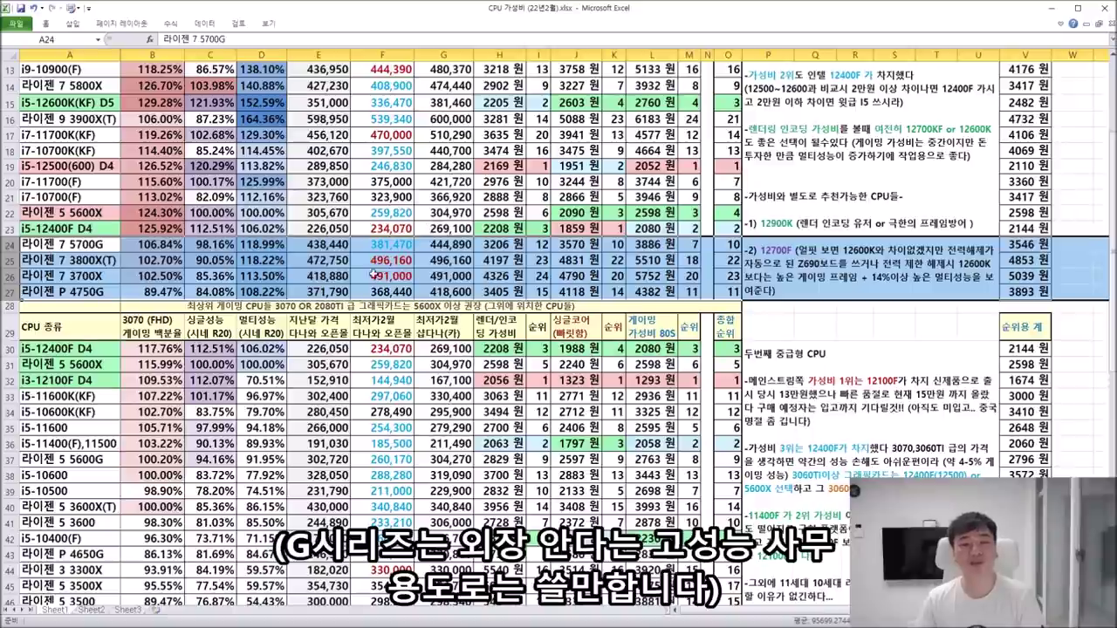
drag(156, 247, 156, 294)
drag(218, 243, 214, 291)
drag(261, 244, 261, 292)
drag(9, 246, 9, 292)
- Highlight the i5-12500(600) row and the range of rows from Ryzen 5 5600X up to i7-12700K(KF)
scroll(9, 291, up, 4)
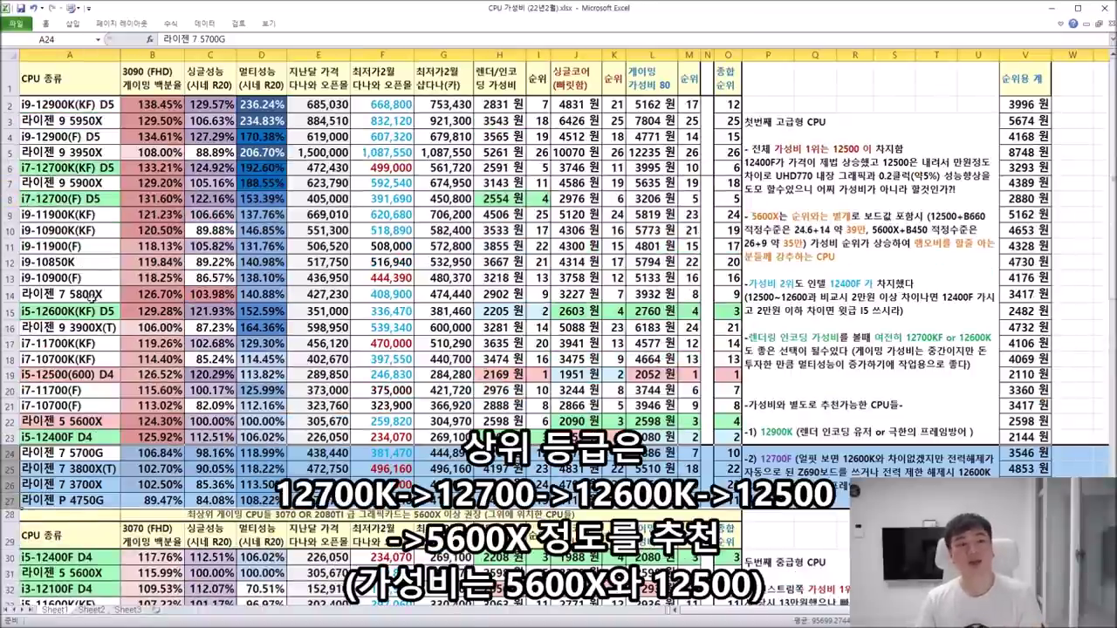
click(25, 377)
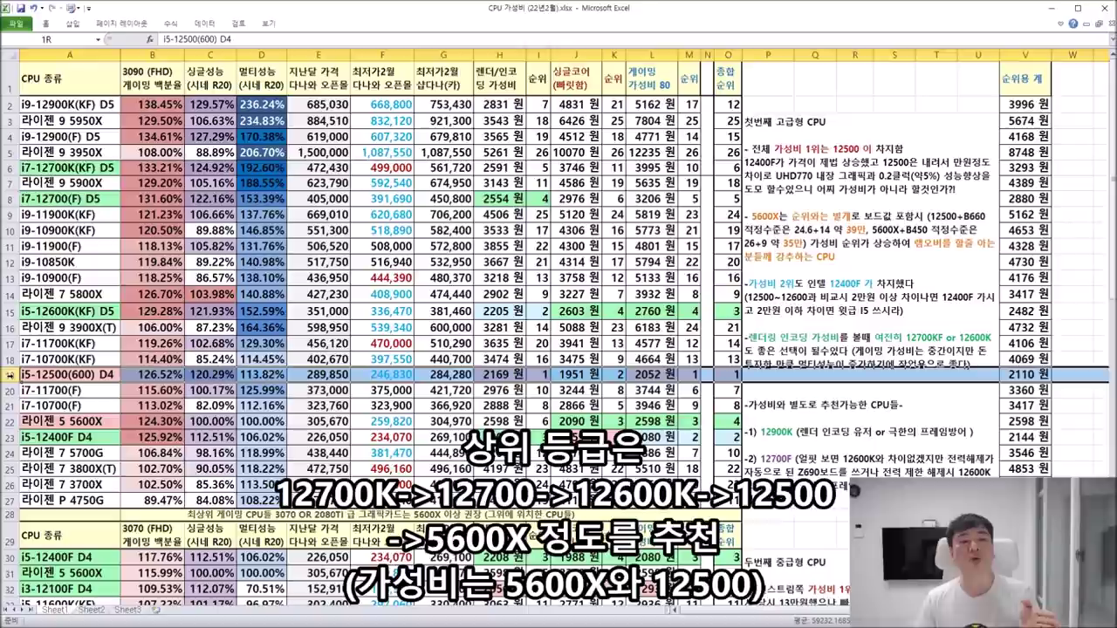
drag(7, 422, 33, 154)
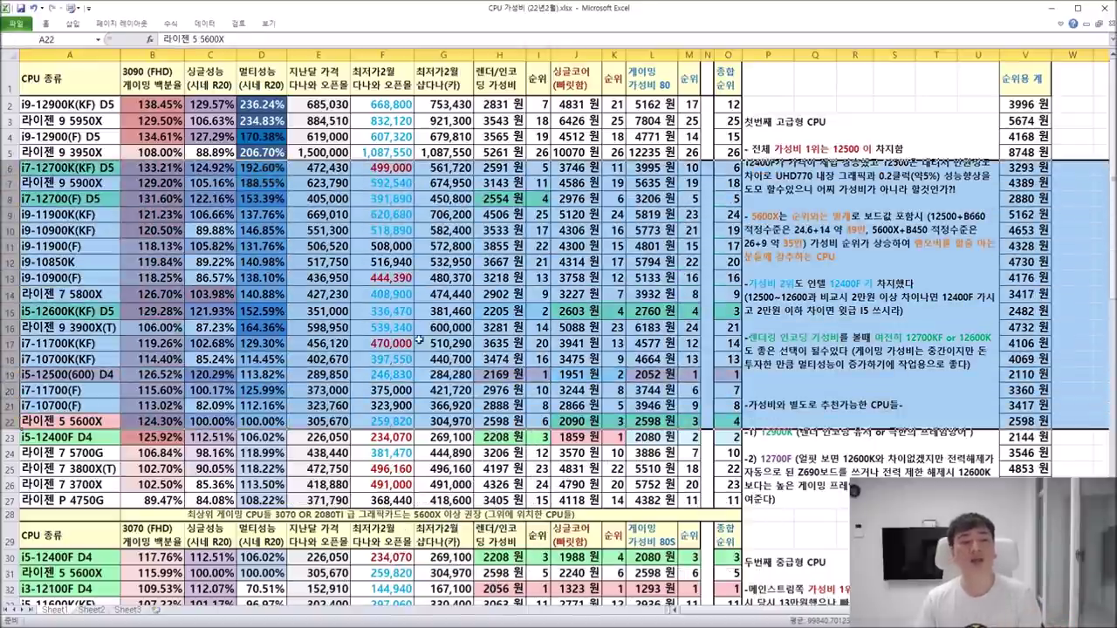
- Append "(500)" to the i5-12400F D4 name in the mid-range CPU table
scroll(484, 379, down, 4)
scroll(524, 371, down, 5)
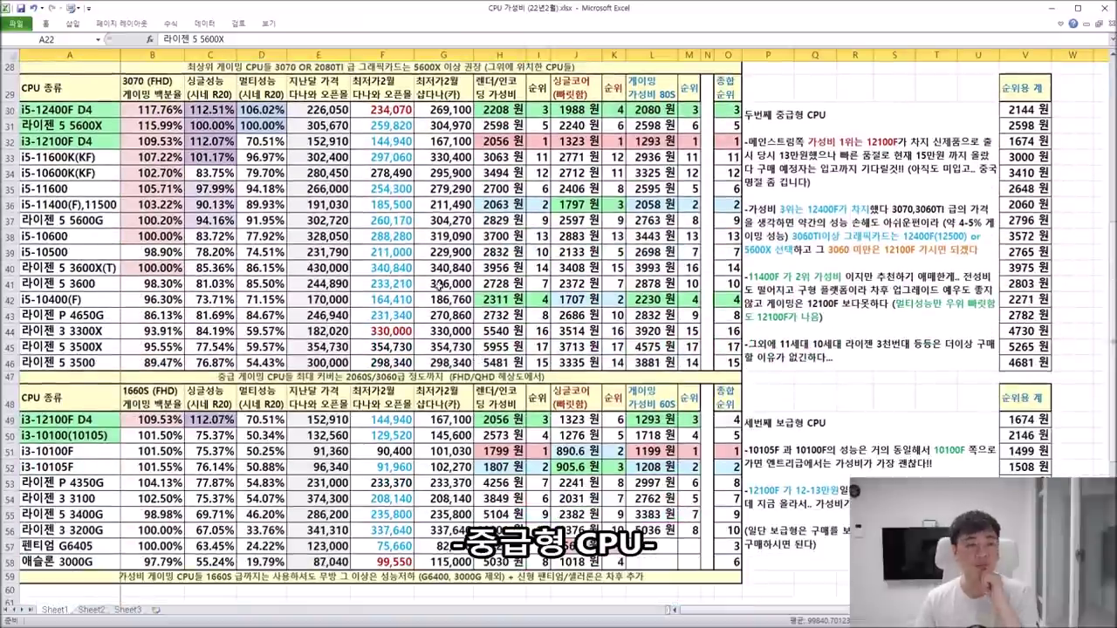
click(54, 110)
mouse_move(48, 111)
mouse_down()
mouse_move(92, 111)
mouse_move(48, 111)
mouse_up()
click(101, 111)
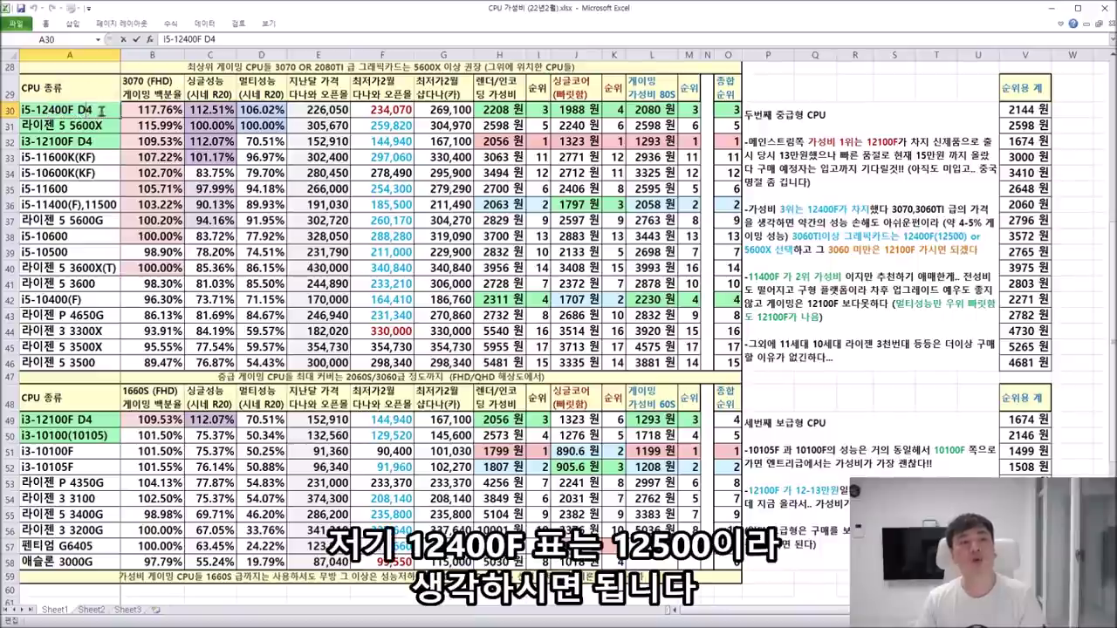
text((500))
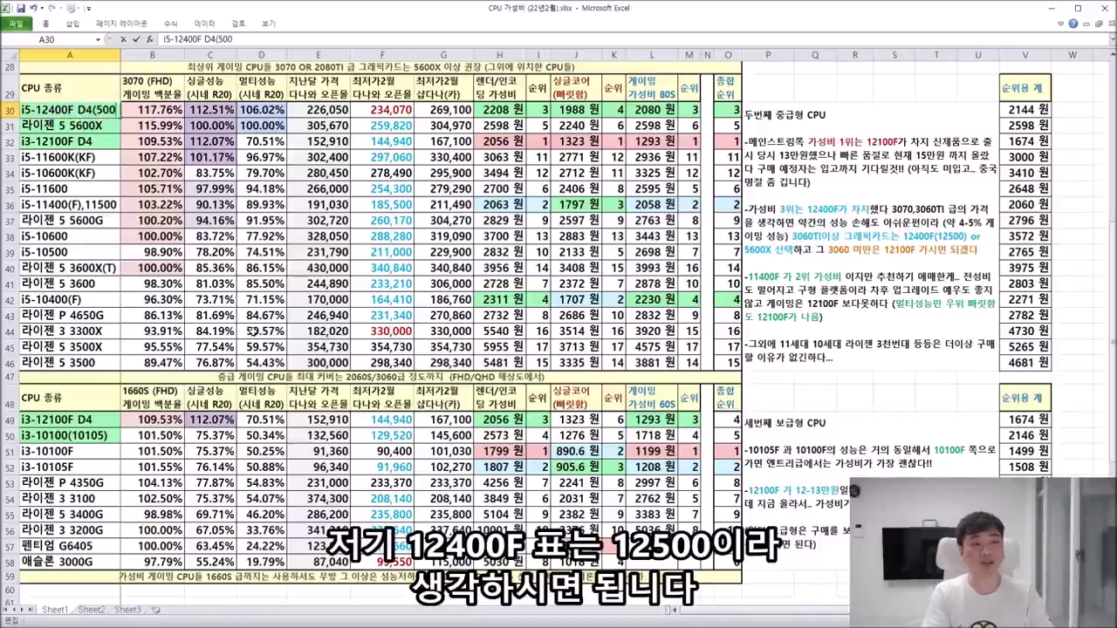
click(504, 140)
- Replace "D4" with "<-" in the mid-range table's i5-12400F name so it reads "i5-12400F <-(500)"
scroll(373, 199, up, 3)
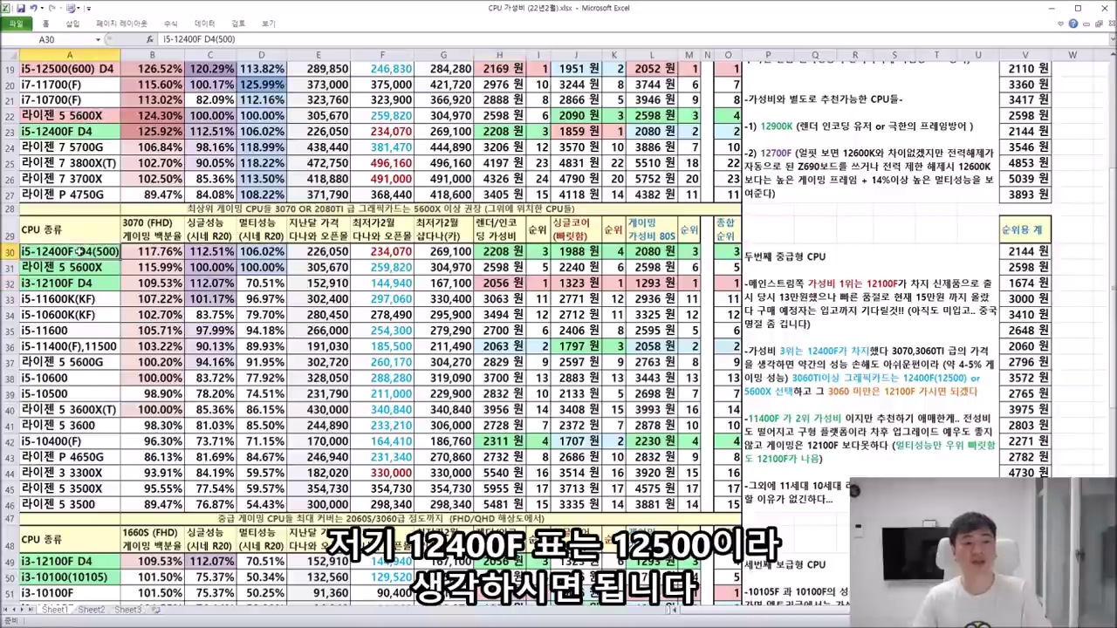
double_click(79, 251)
drag(91, 251, 69, 252)
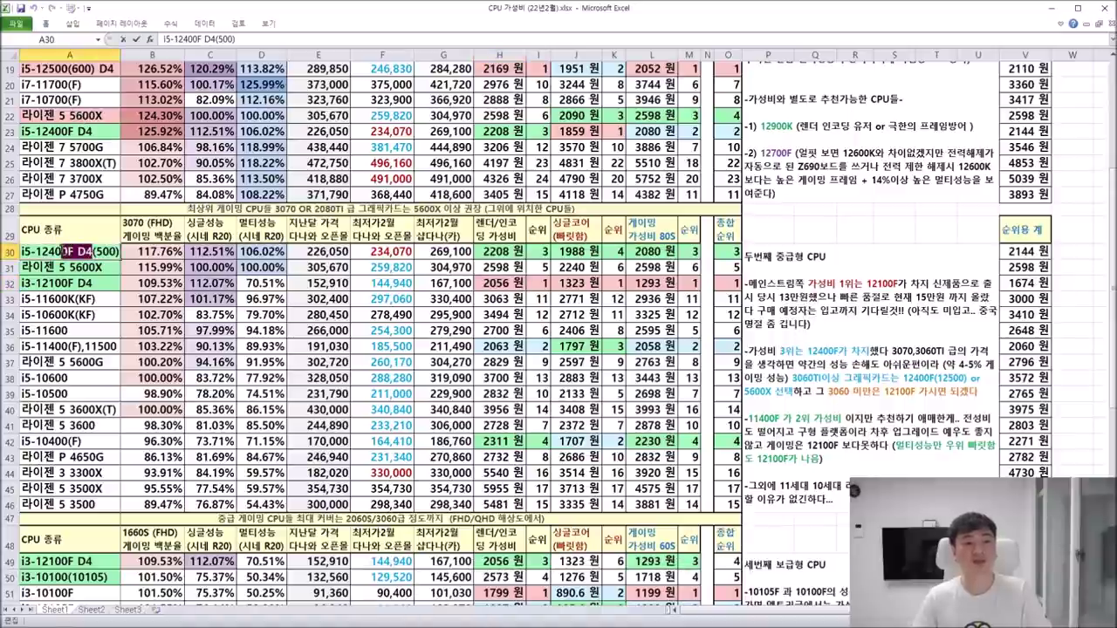
key(shift+Right)
key(shift+Right)
key(shift+Right)
text(<)
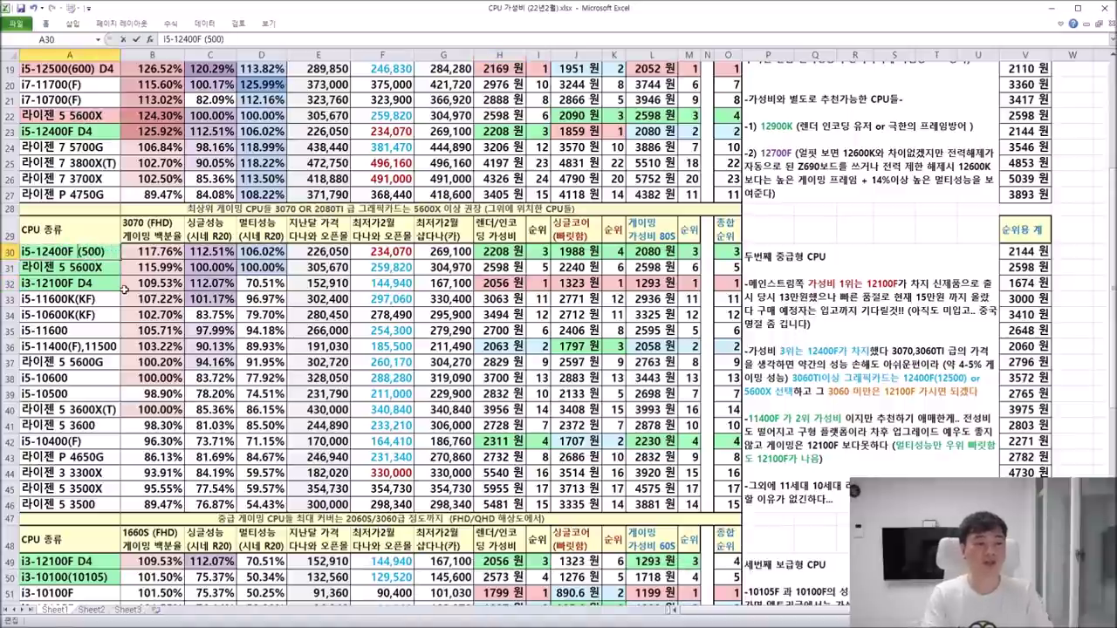
text(-)
click(209, 393)
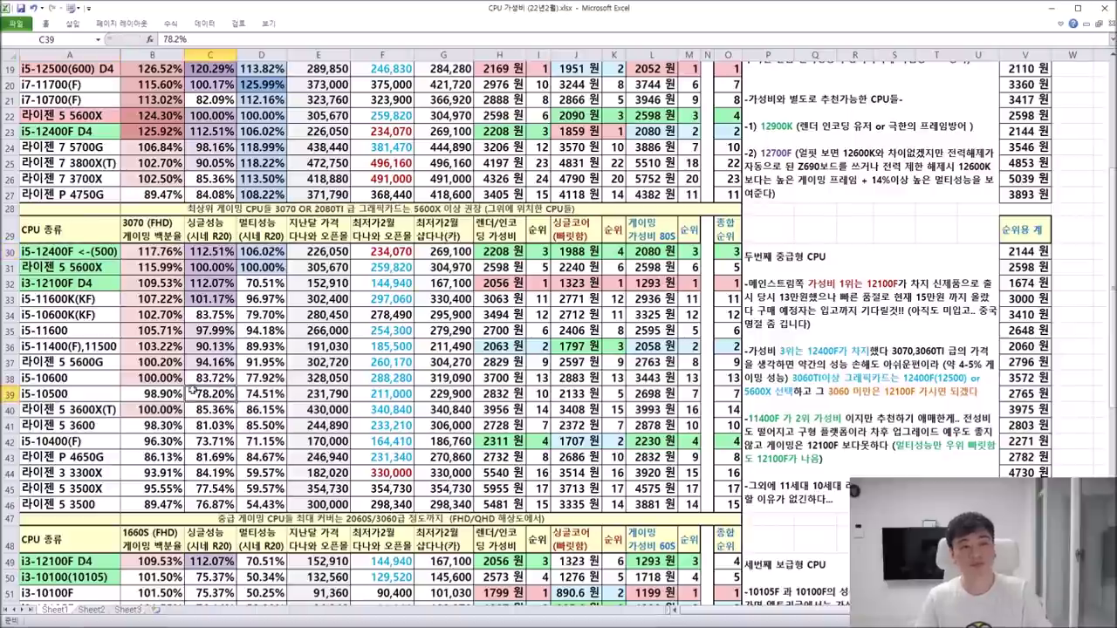
- Highlight the mid-range table's Ryzen 5 5600X and i3-12100F rows, and the three rows from i5-12400F to i3-12100F together
click(11, 267)
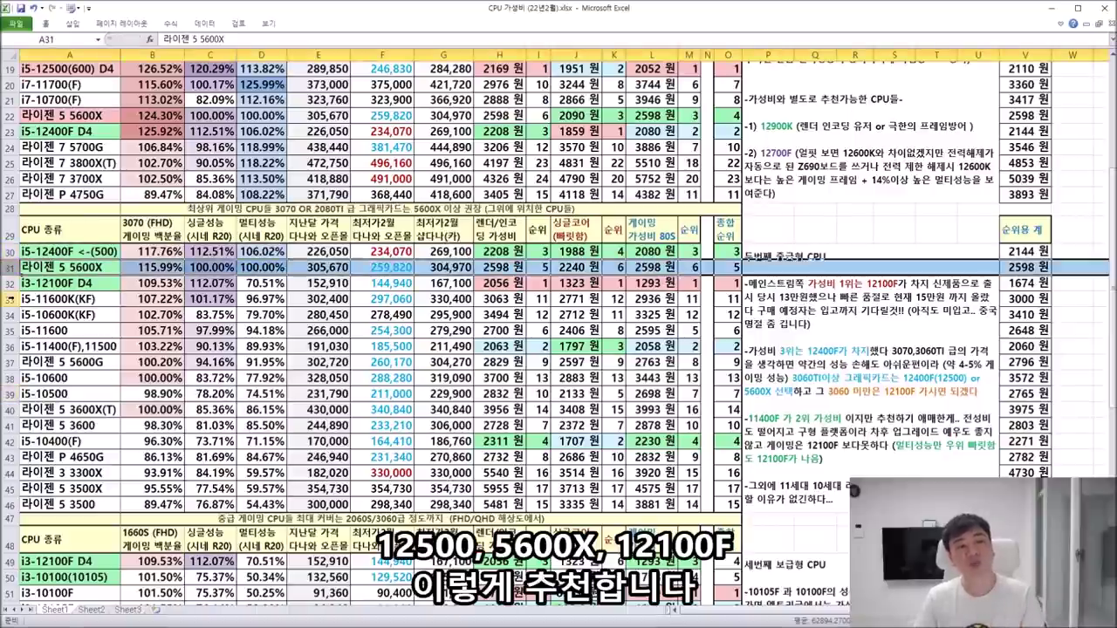
click(11, 283)
drag(11, 252, 10, 283)
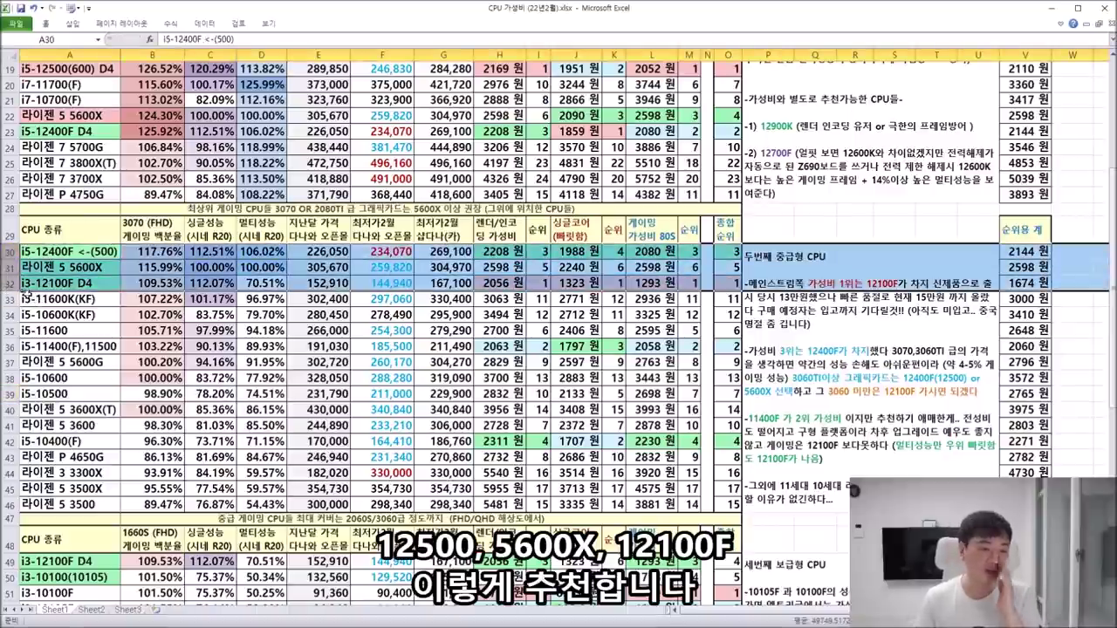
- Compare the i3-12100F's 3070 gaming percentage with those of the CPUs from i5-11600K(KF) down to Ryzen 5 3500
click(77, 284)
click(155, 284)
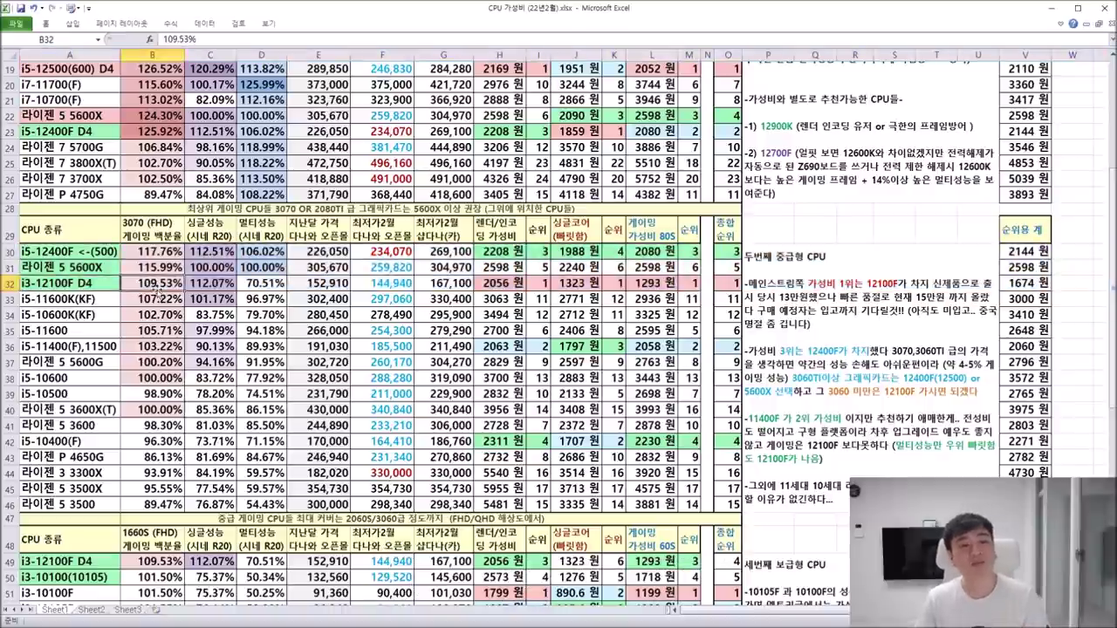
drag(145, 298, 153, 505)
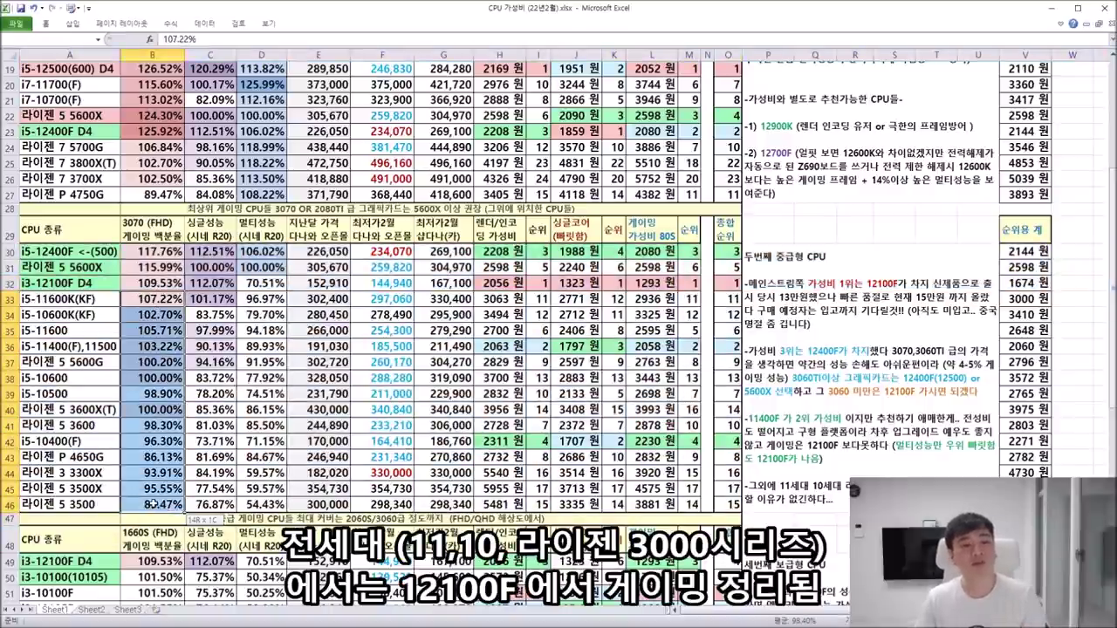
drag(9, 298, 10, 505)
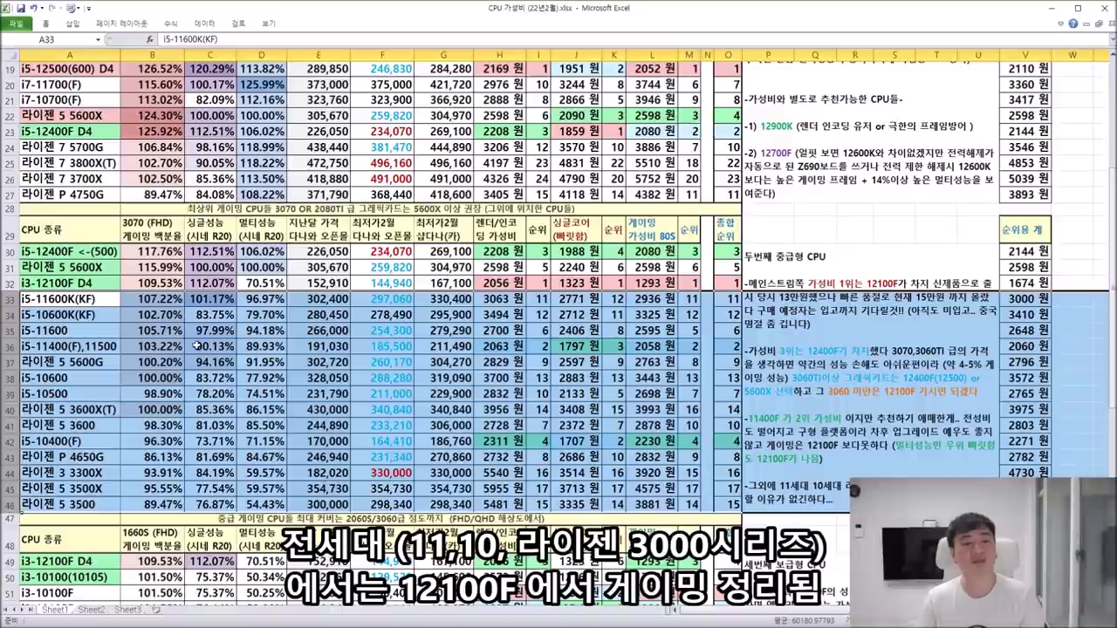
click(154, 301)
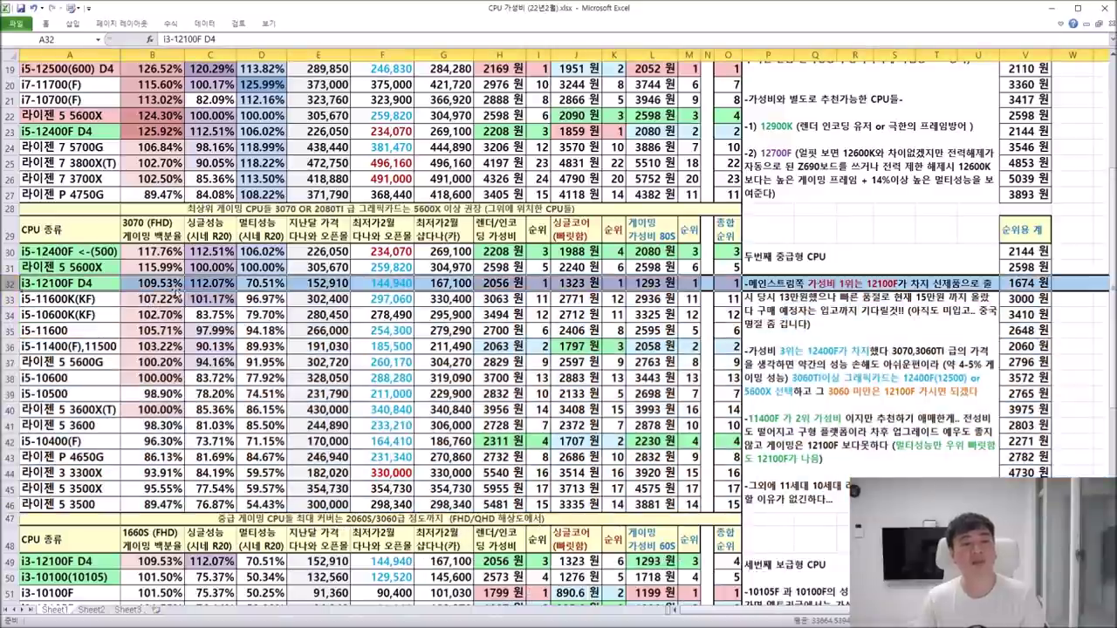
drag(154, 301, 141, 504)
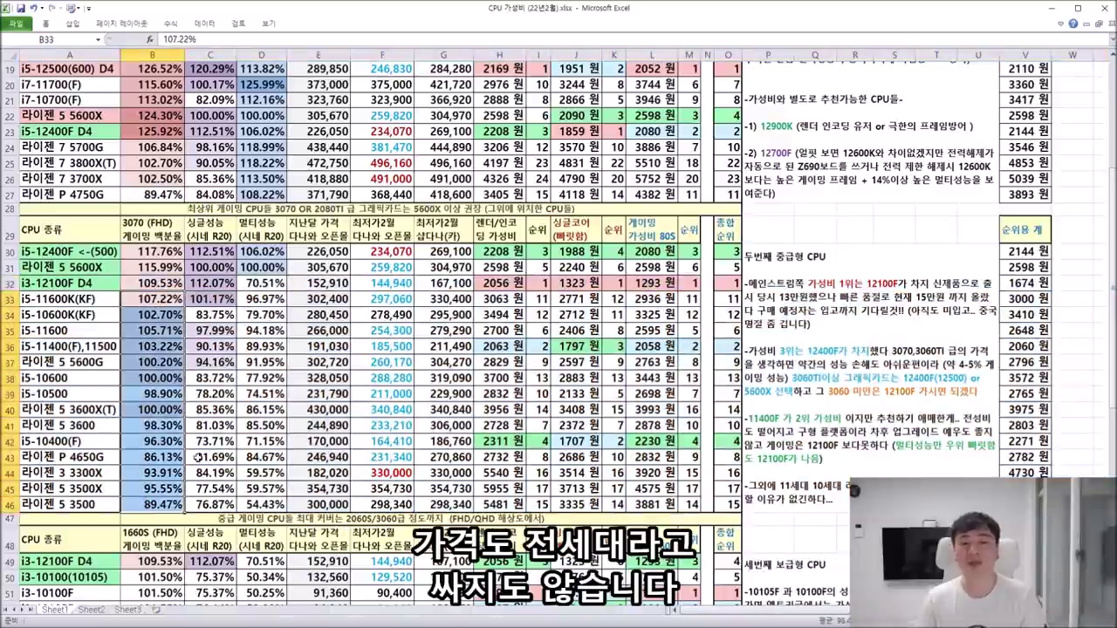
- Compare the i3-12100F's February lowest price with the older CPUs' prices, and highlight their data up to the overall rank
click(388, 283)
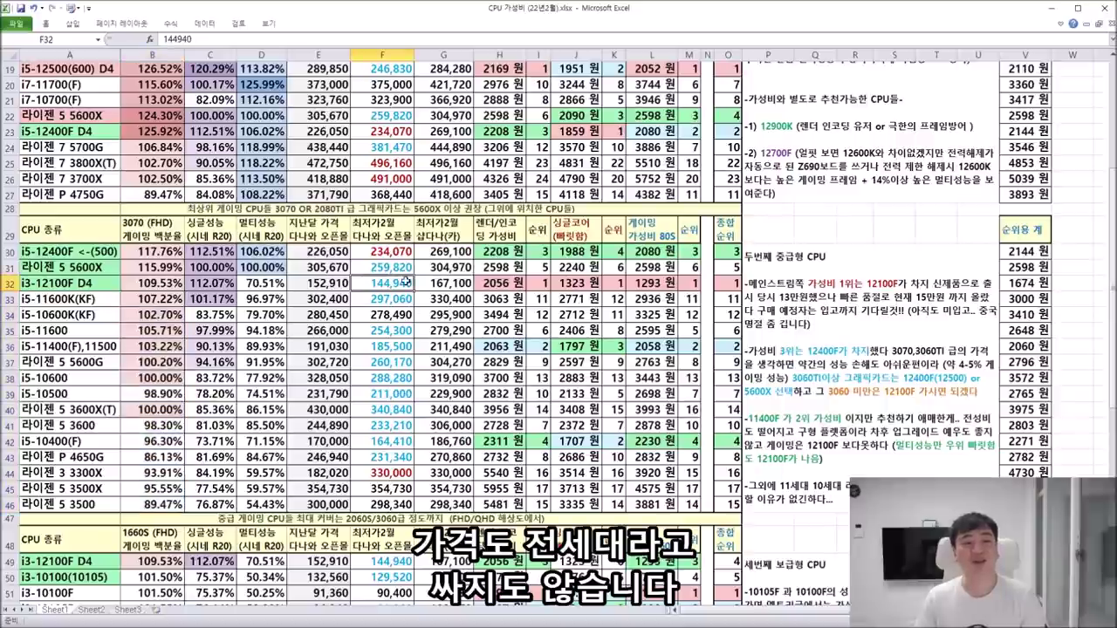
drag(388, 299, 375, 509)
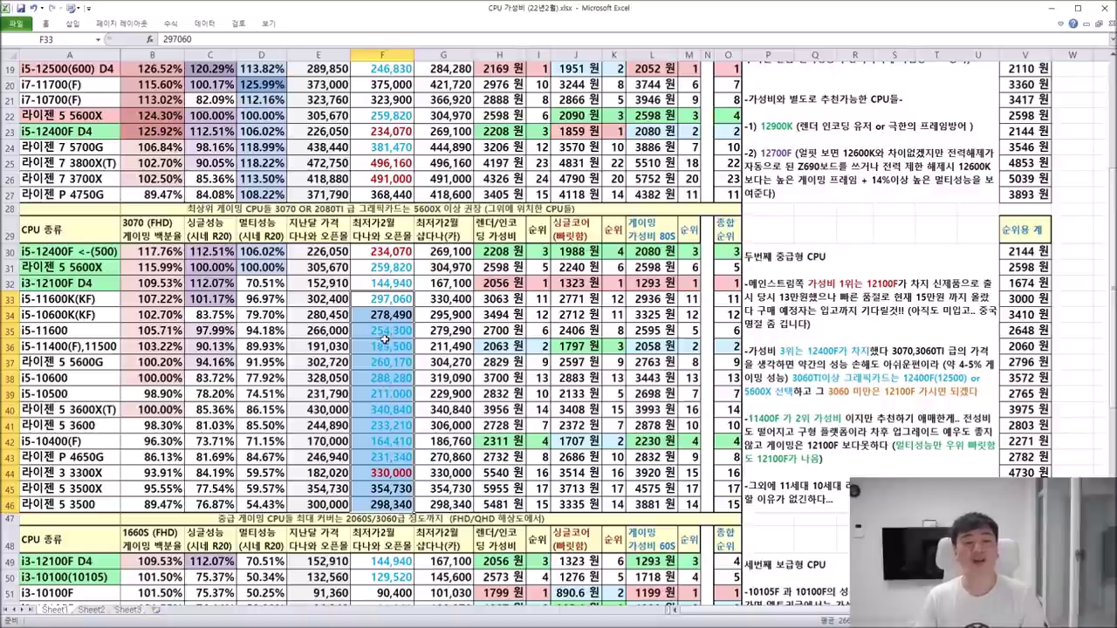
drag(50, 299, 724, 503)
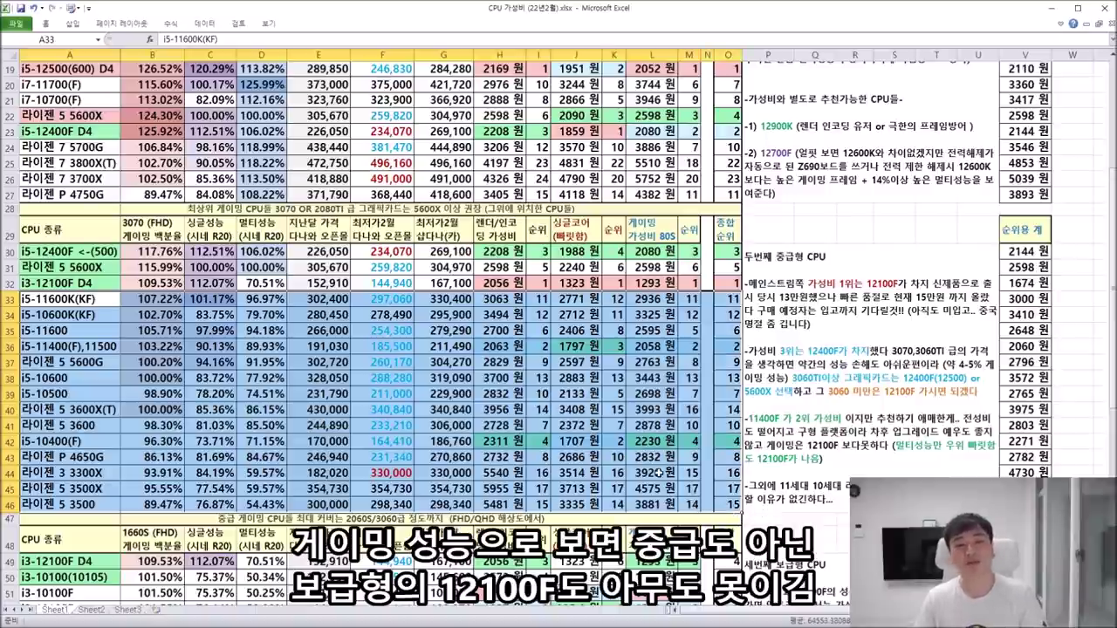
- Check the i5-11400(F),11500's February lowest price and its rendering/encoding value and rank, and highlight its row
click(62, 346)
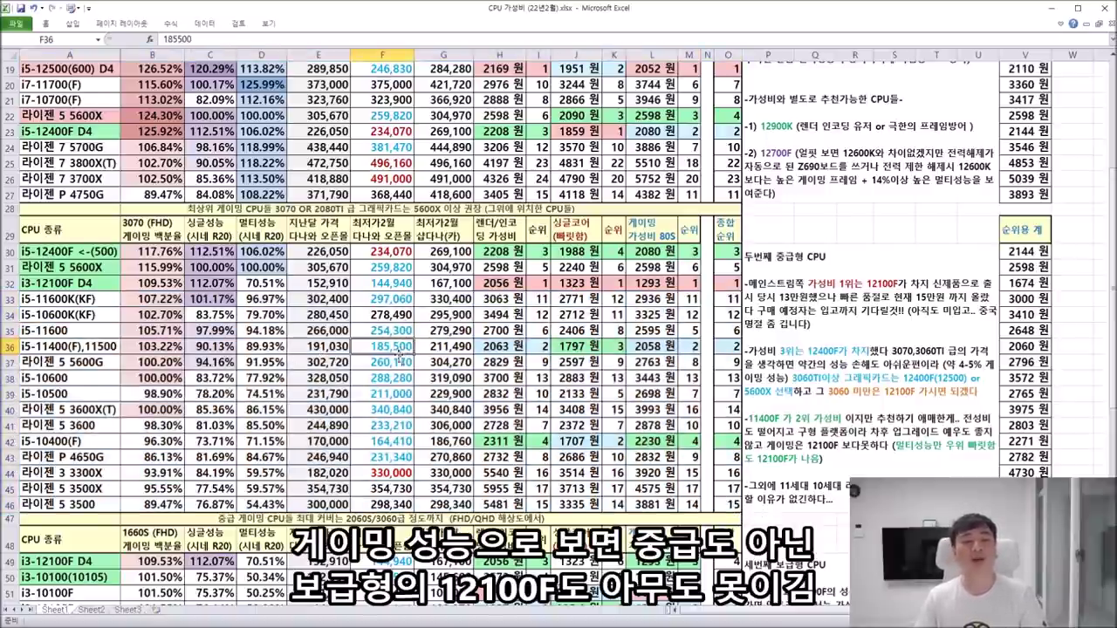
click(510, 348)
drag(545, 349, 481, 349)
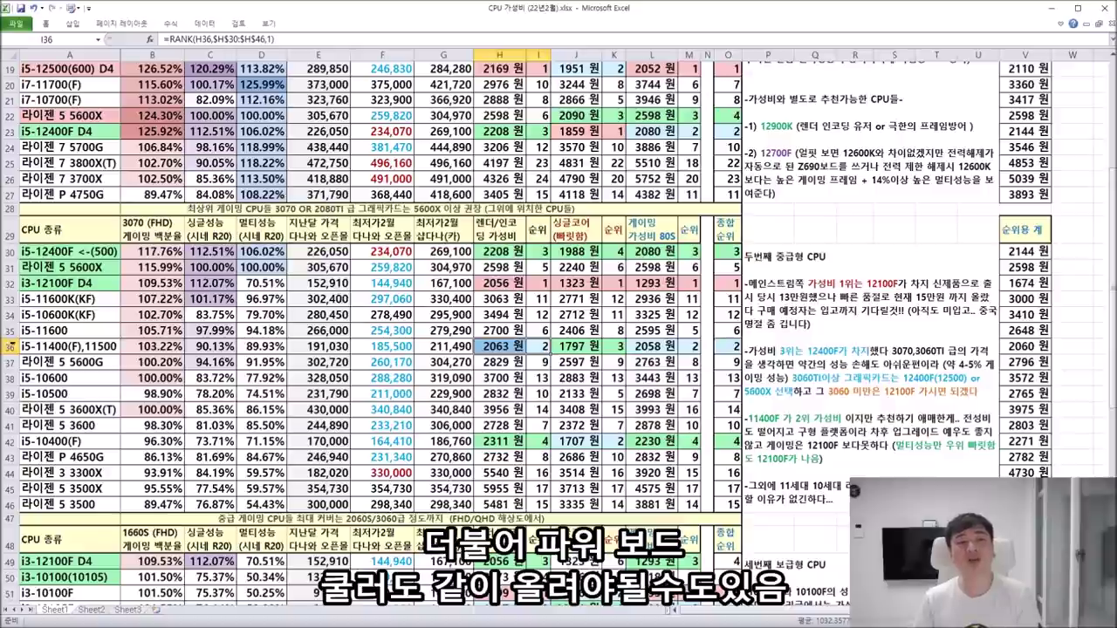
click(19, 346)
- Highlight the Ryzen 9 3900X(T) through i7-10700K(KF) rows in the high-end table
scroll(43, 218, up, 3)
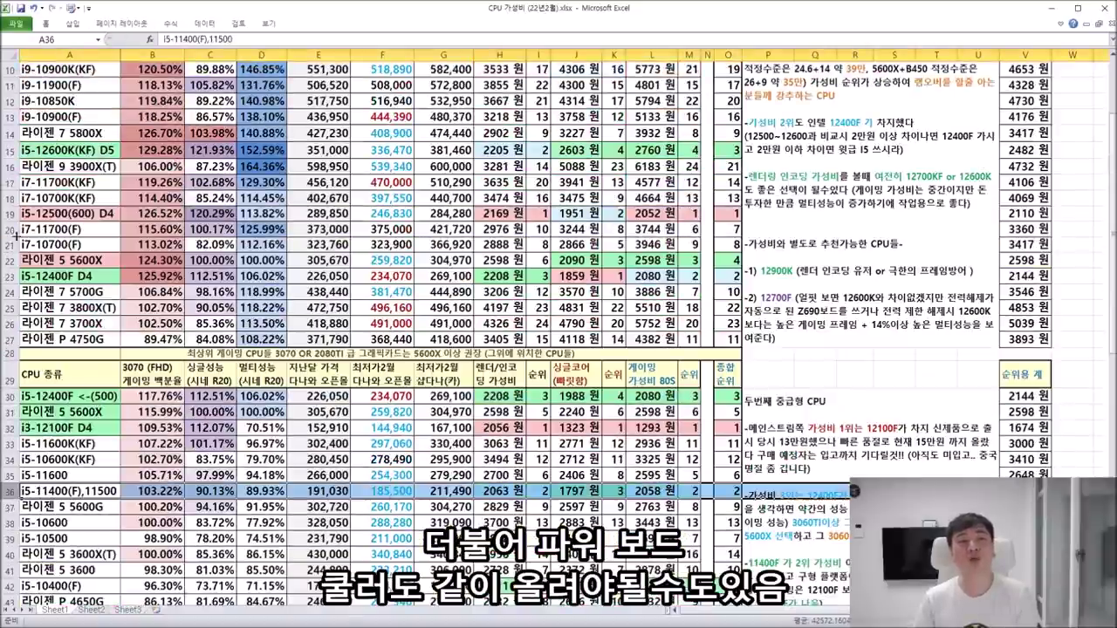
click(12, 167)
drag(13, 167, 23, 201)
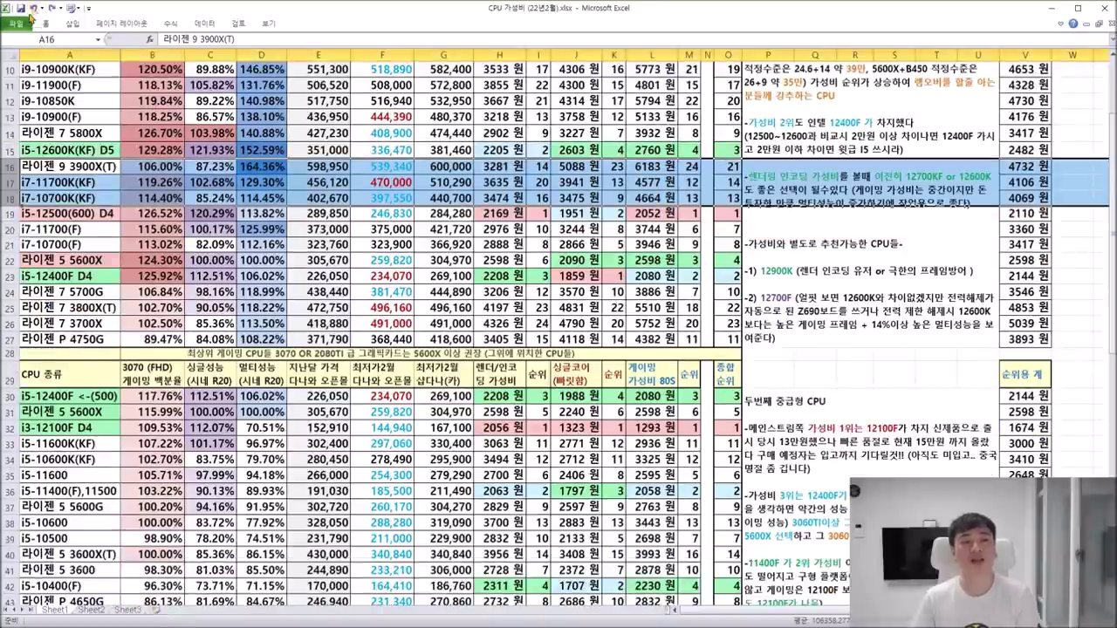
- Highlight the i5-11400(F),11500 row again and check its 3070 gaming percentage
click(381, 490)
scroll(375, 489, down, 2)
click(14, 395)
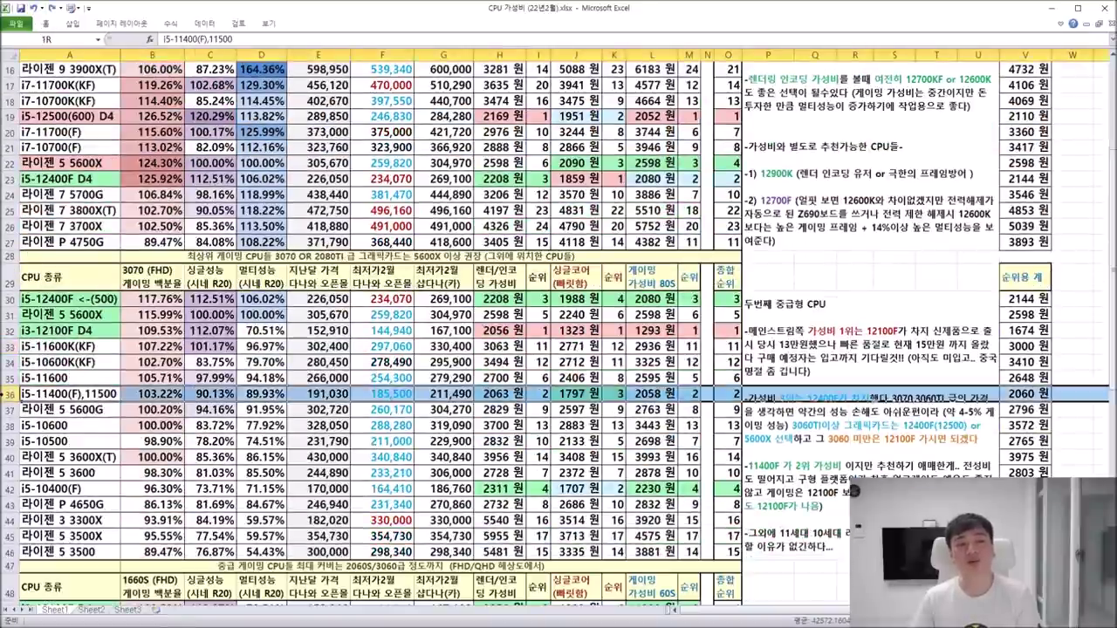
scroll(323, 409, down, 1)
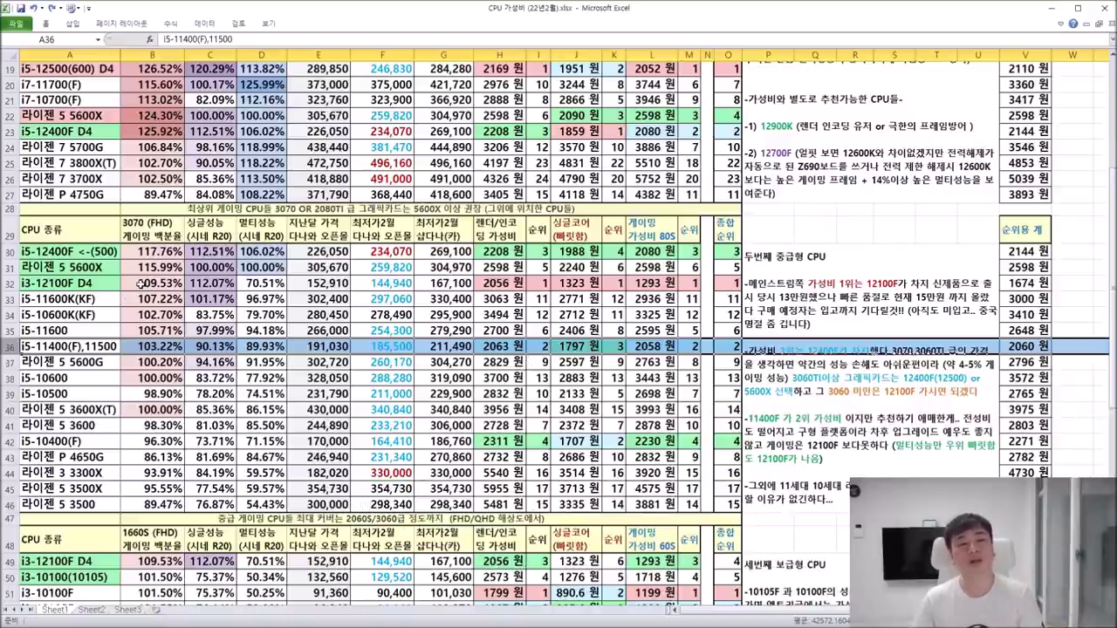
click(140, 346)
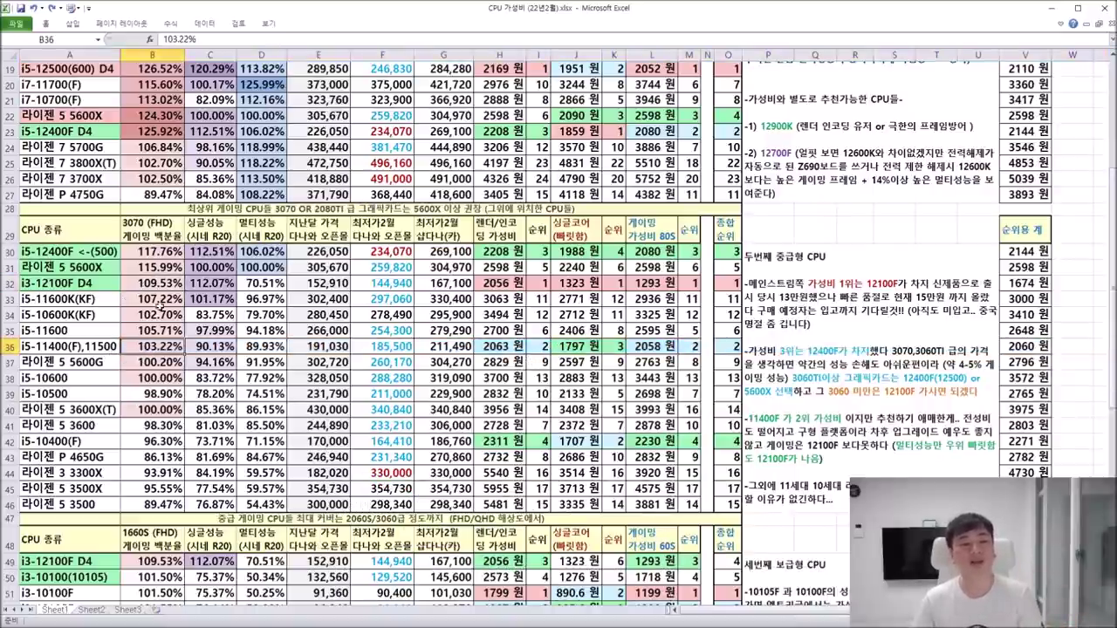
click(7, 346)
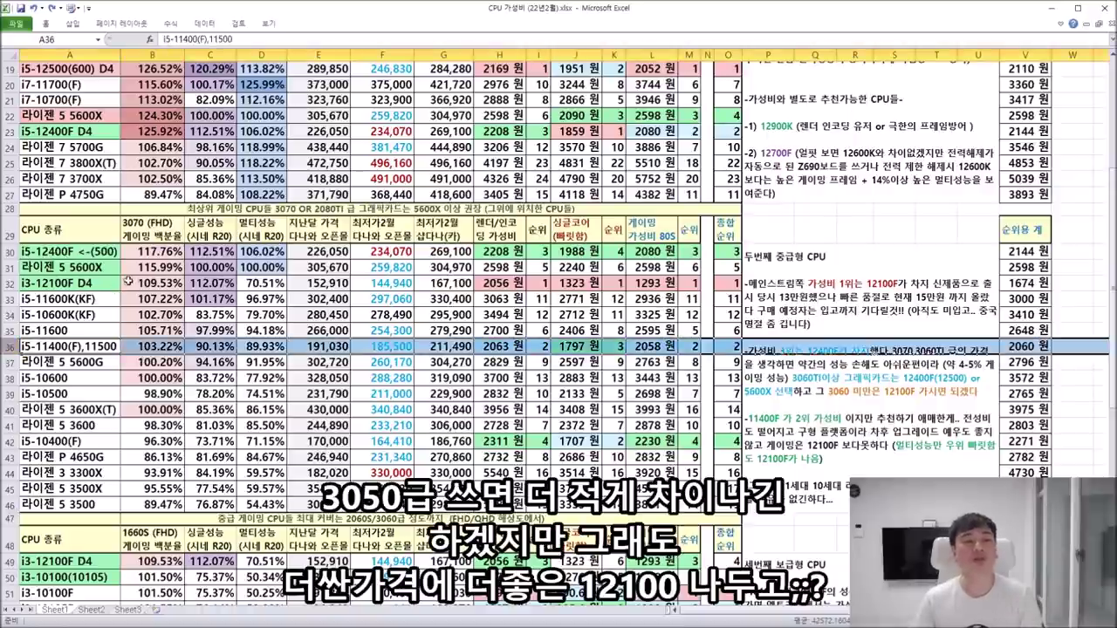
- Highlight the i5-11600K(KF) through Ryzen 5 3500 rows in the 3070 table, and check the i5-11400(F),11500's February lowest price
click(10, 299)
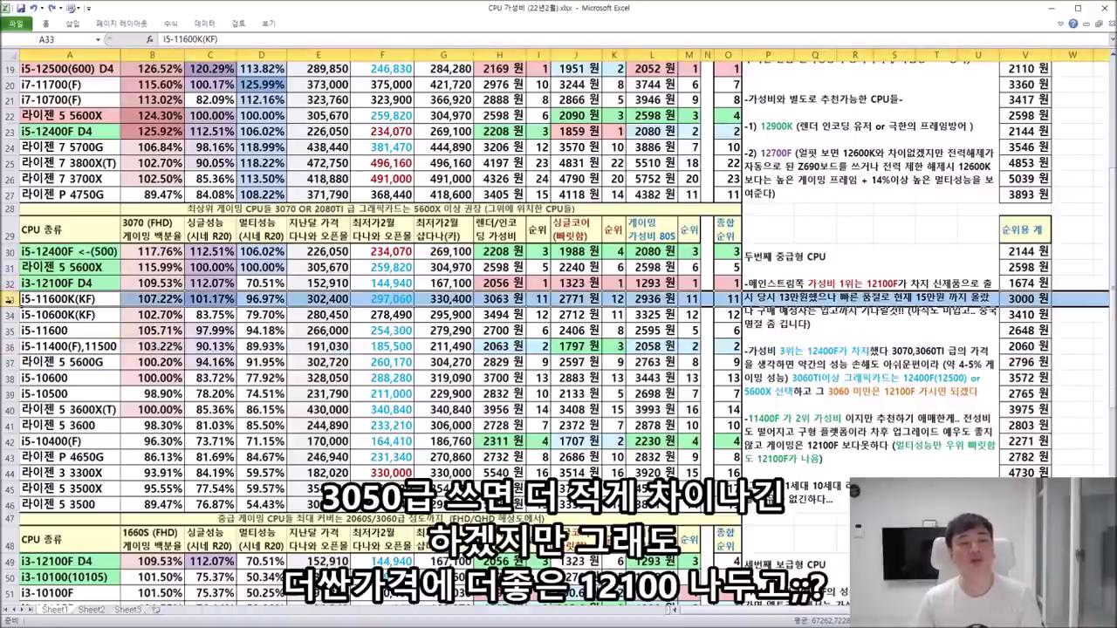
drag(10, 299, 10, 518)
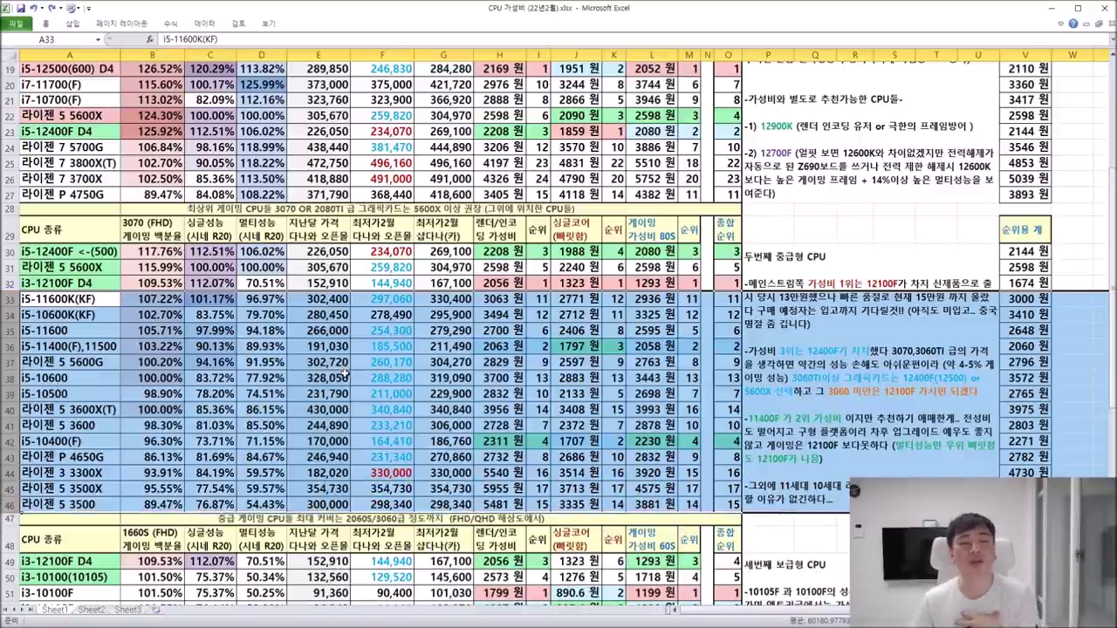
click(49, 349)
click(10, 345)
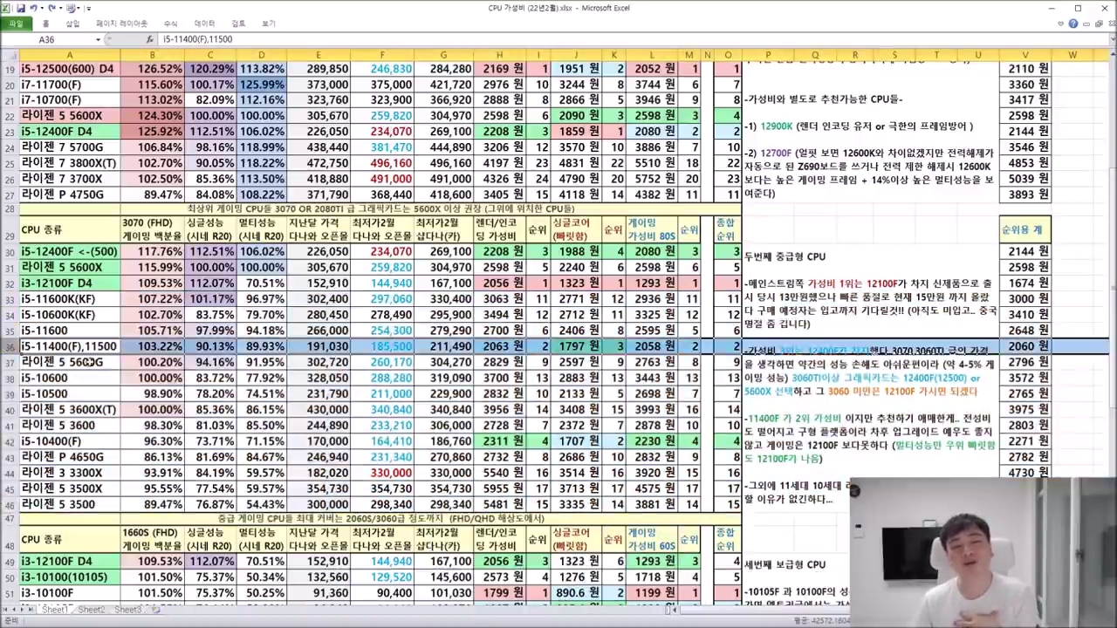
click(360, 349)
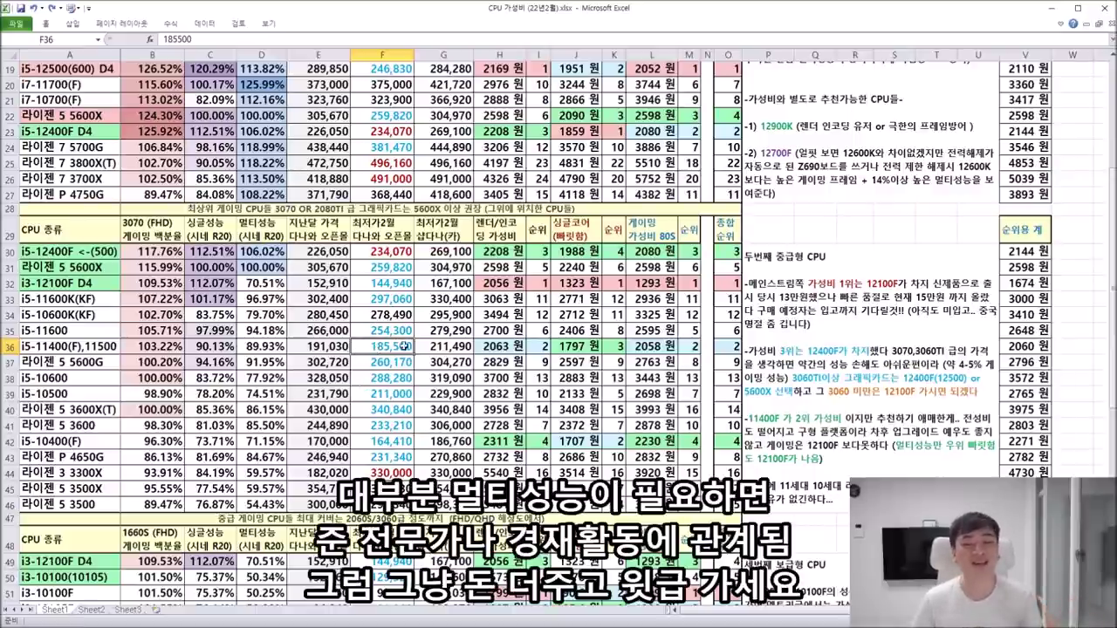
- Highlight the i5-12400F row in the 3070 table, followed by the i5-11600K(KF) through Ryzen 5 3500 rows for contrast
click(269, 253)
click(10, 253)
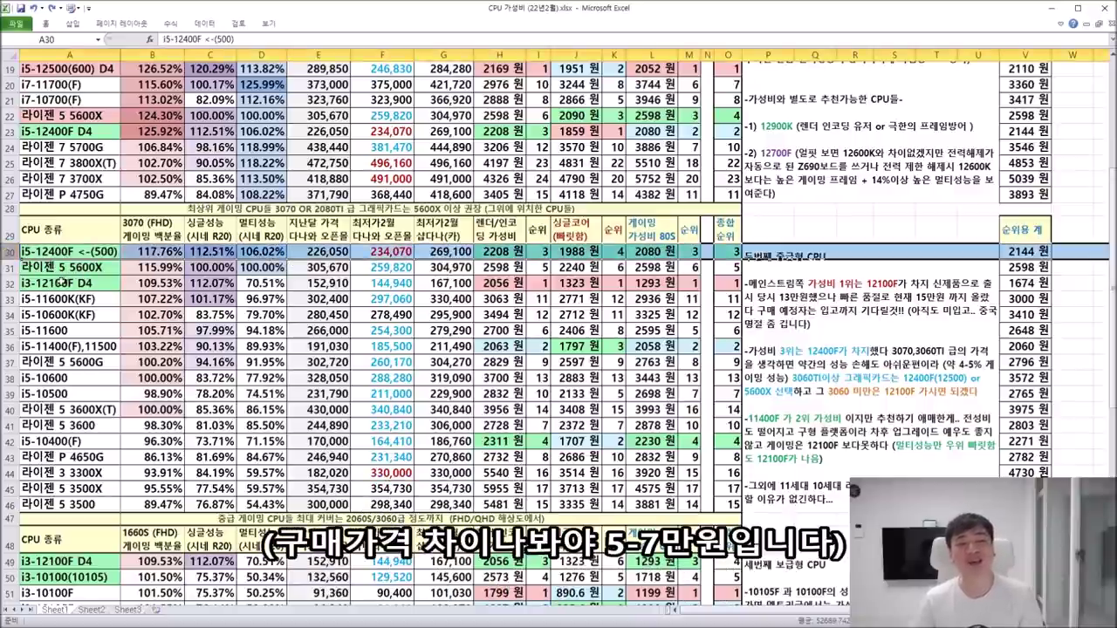
drag(7, 299, 11, 505)
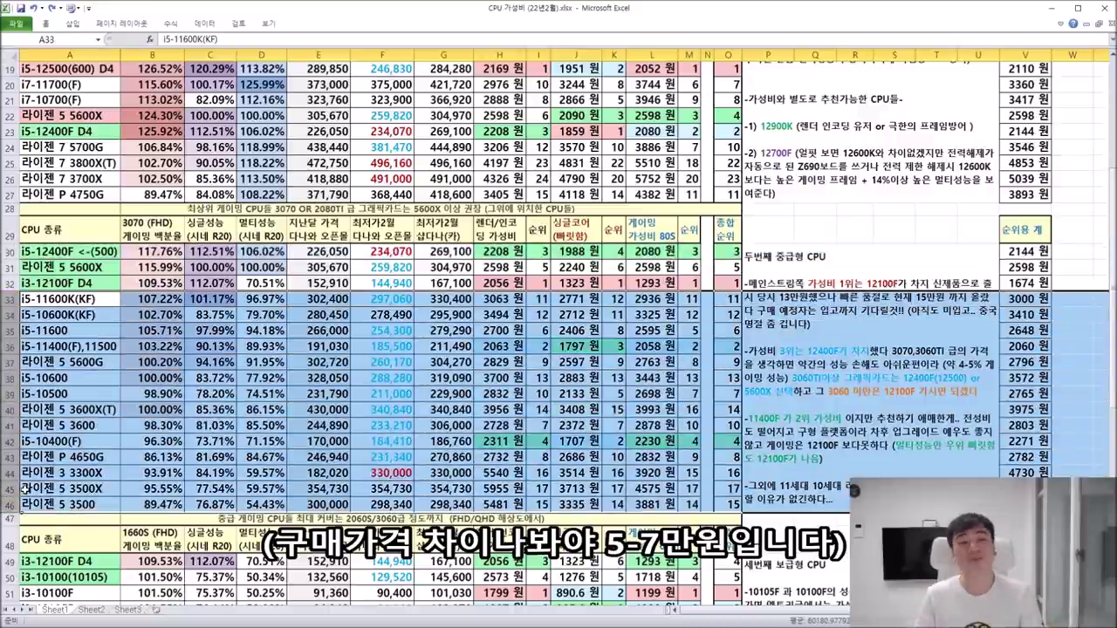
- Compare the i3-12100F, Ryzen 5 5600X and i5-12400F rows in the 3070 table by highlighting them in turn
click(8, 284)
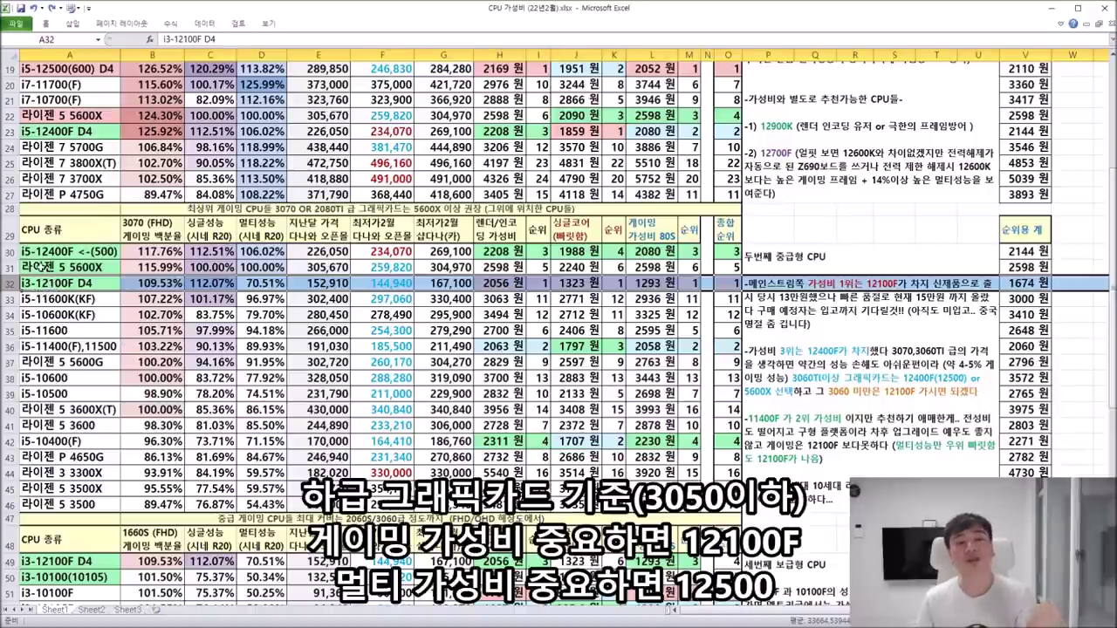
click(9, 267)
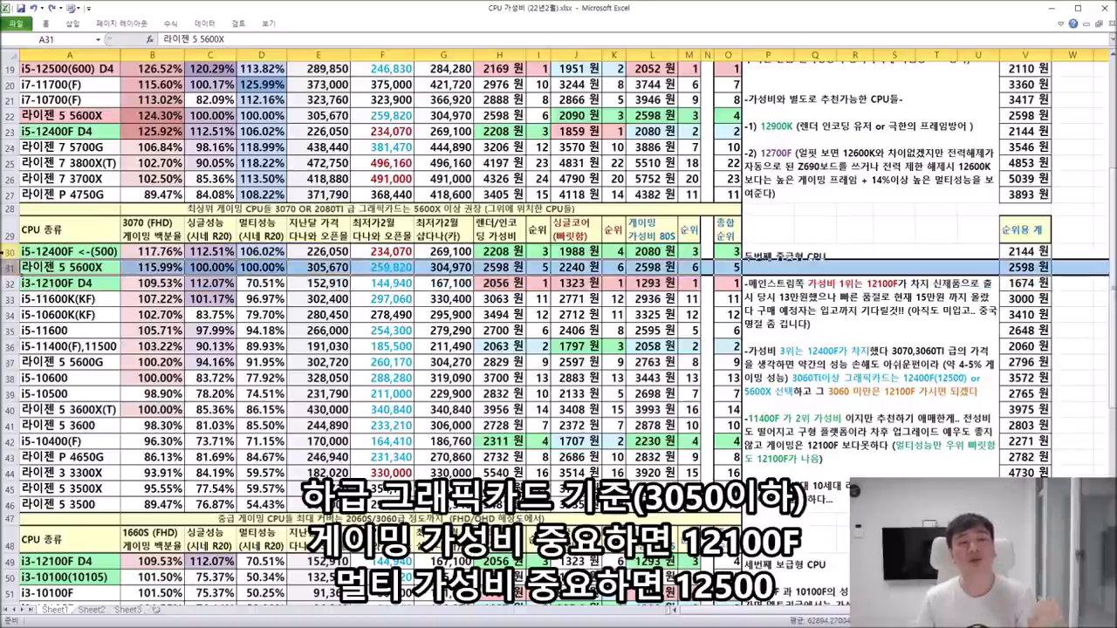
click(9, 252)
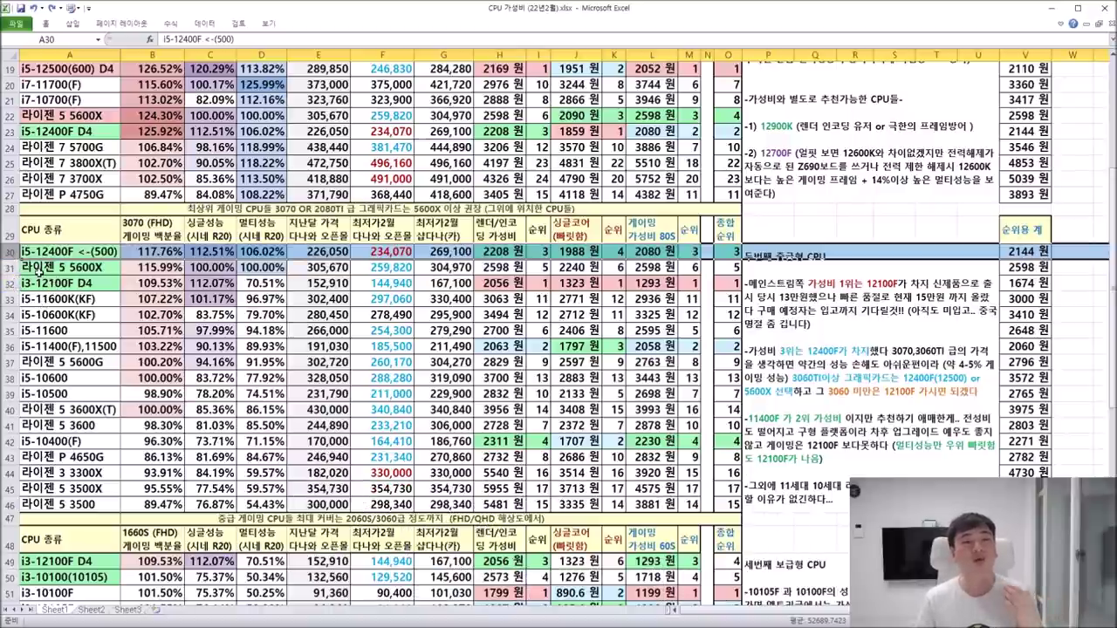
drag(10, 269, 11, 253)
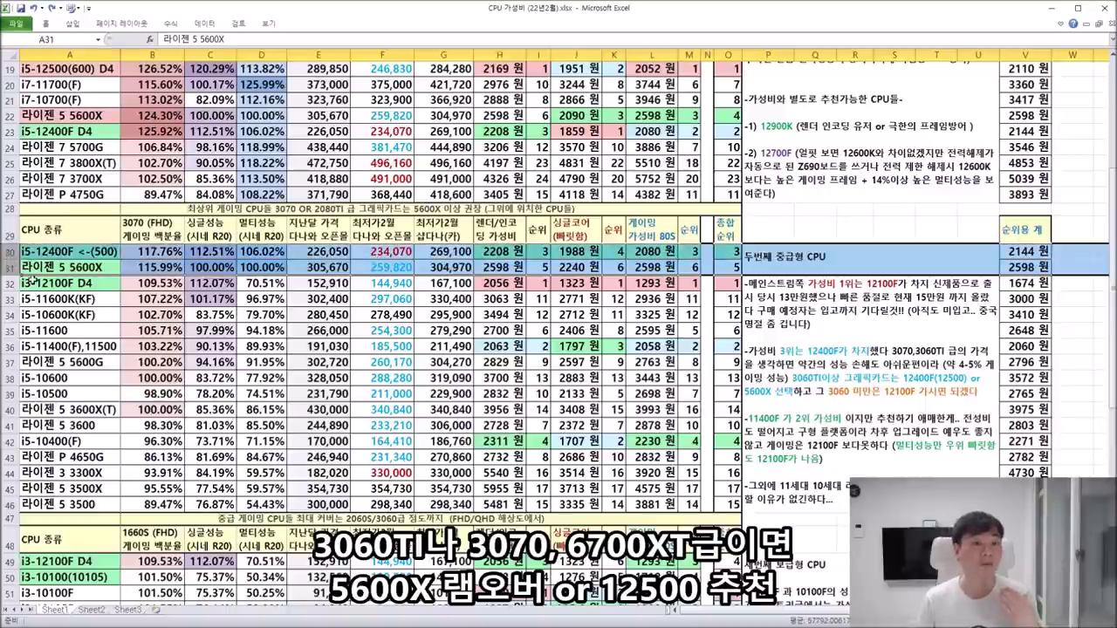
click(11, 284)
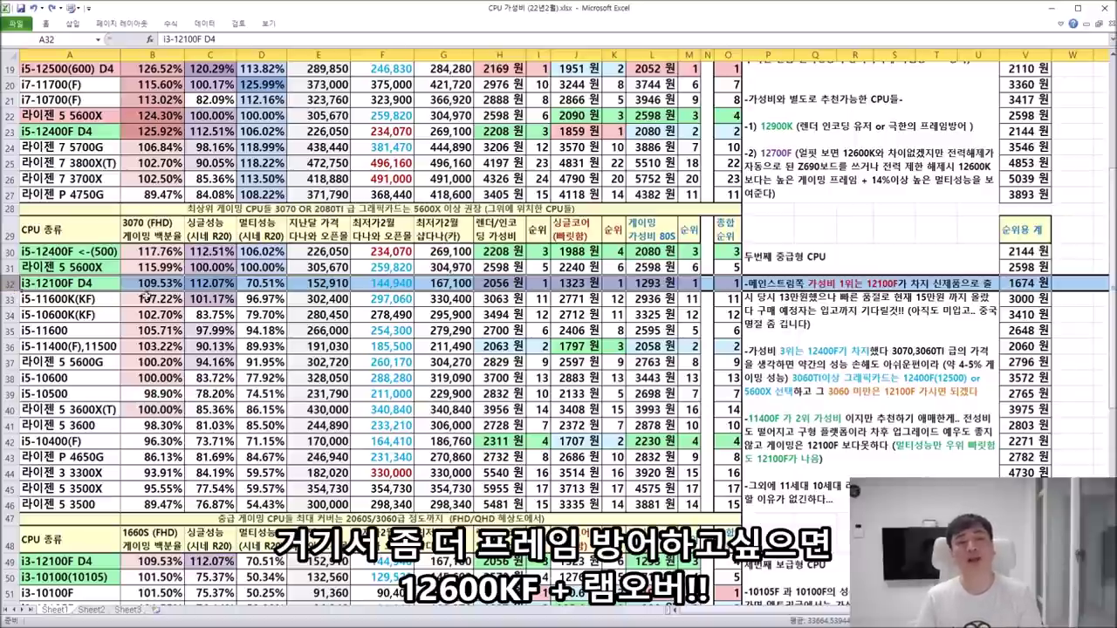
- Check the 3070 (FHD) gaming percentage heading and the i3-12100F's value in that column
click(174, 264)
key(Up)
key(Up)
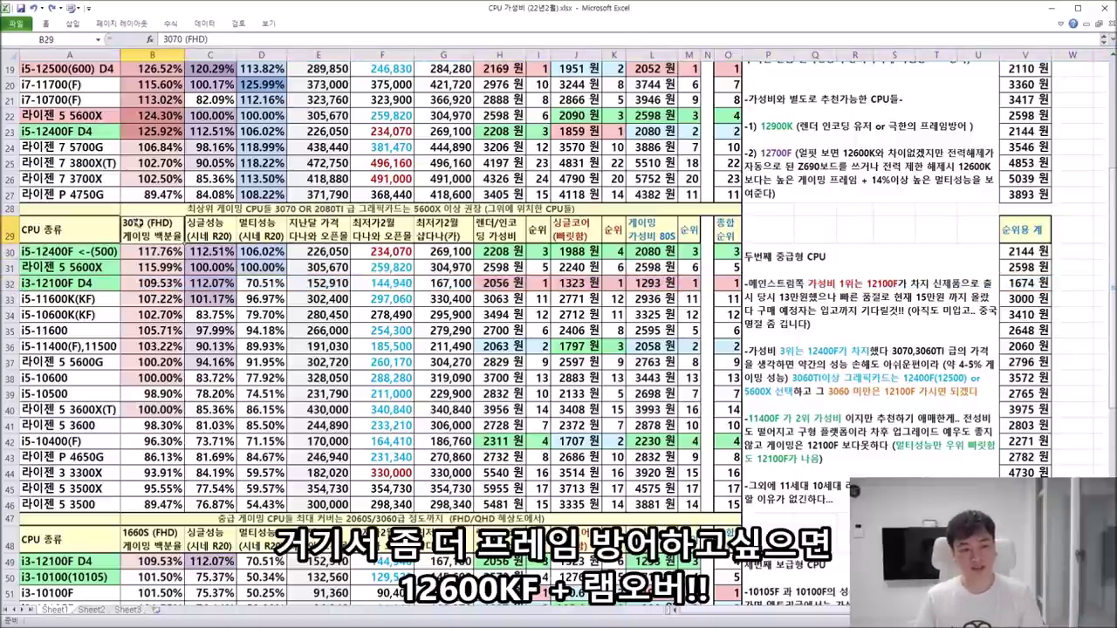
click(130, 284)
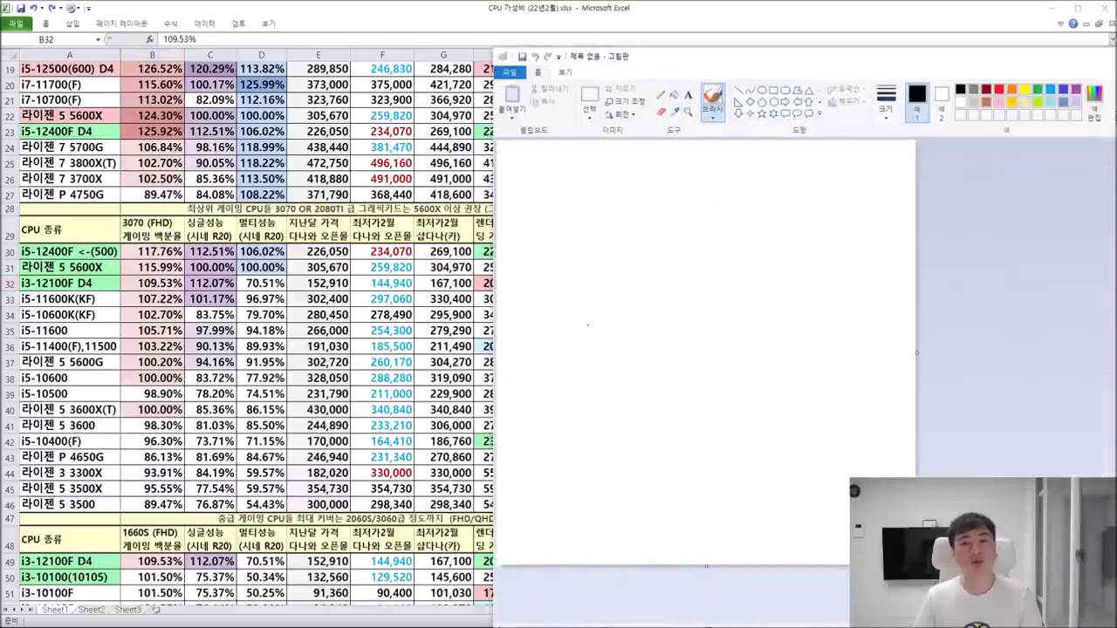
- Switch to Paint and handwrite 3070 across the upper part of the blank canvas
drag(611, 172, 590, 234)
drag(659, 188, 657, 190)
mouse_move(687, 182)
mouse_down()
mouse_move(709, 188)
mouse_move(717, 231)
mouse_up()
mouse_move(762, 173)
mouse_down()
mouse_move(787, 203)
mouse_move(761, 168)
mouse_up()
drag(608, 282, 606, 342)
drag(665, 296, 664, 294)
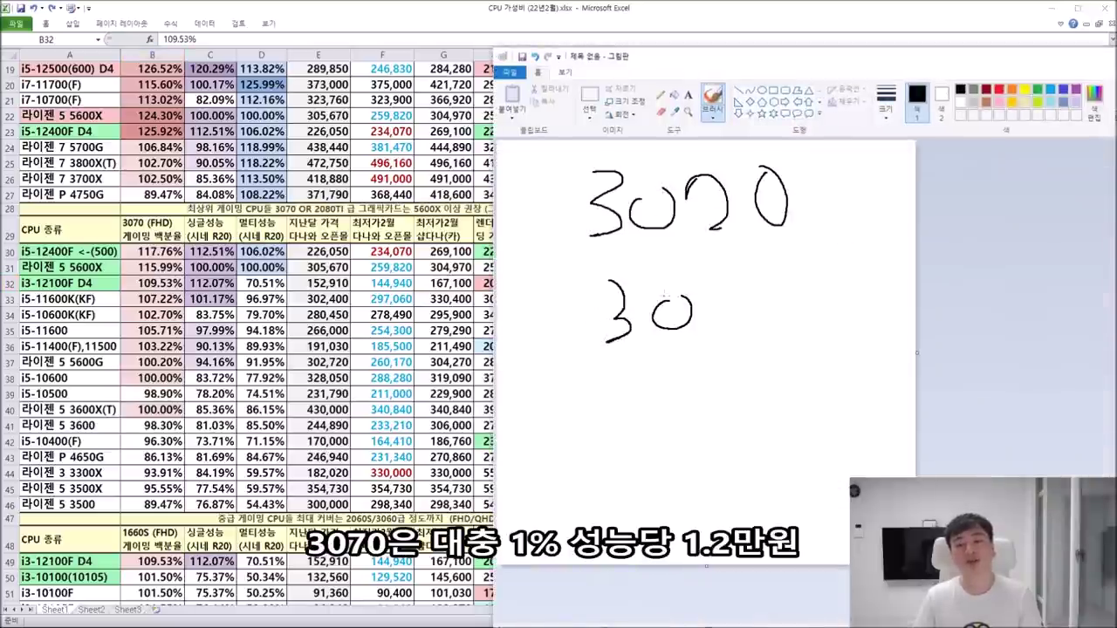
click(536, 57)
click(536, 57)
- Circle the handwritten 3070, draw an arrow down from it, and write a circled 100% below
mouse_move(819, 234)
mouse_down()
mouse_move(534, 185)
mouse_move(816, 251)
mouse_up()
mouse_move(665, 229)
mouse_down()
mouse_move(662, 277)
mouse_move(716, 249)
mouse_up()
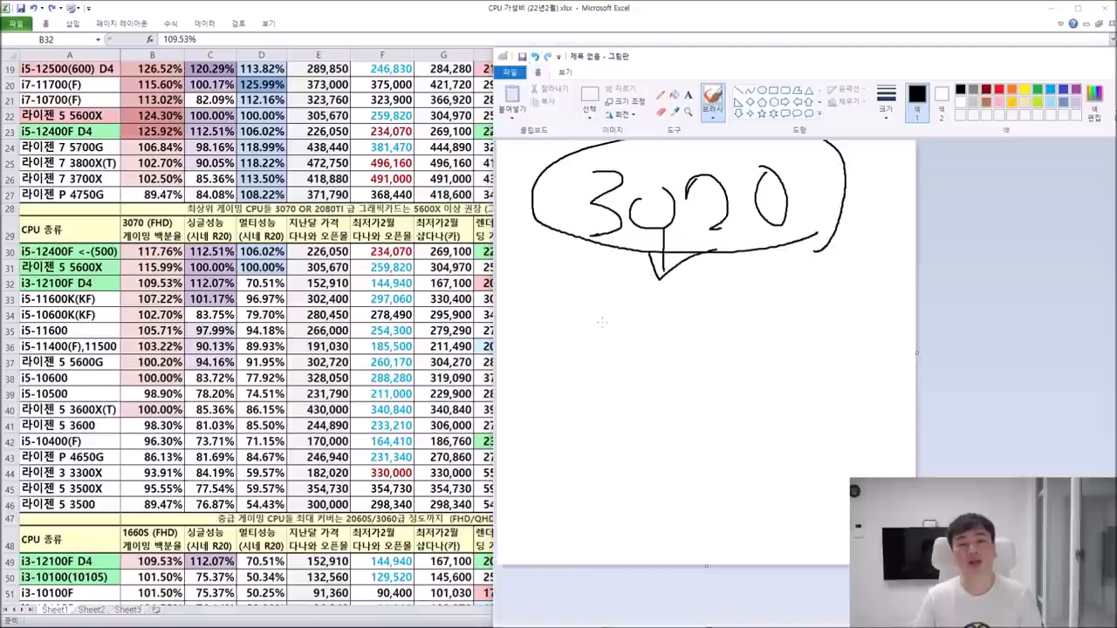
drag(621, 306, 612, 352)
mouse_move(648, 304)
mouse_down()
mouse_move(633, 342)
mouse_move(668, 305)
mouse_up()
drag(711, 298, 718, 297)
drag(759, 346, 803, 301)
mouse_move(744, 302)
mouse_down()
mouse_move(752, 316)
mouse_move(771, 305)
mouse_up()
drag(801, 330, 861, 391)
- Handwrite 1% and 1.2만 below the circled 100%, circle the 1.2, and write 10 beneath it
drag(552, 410, 541, 463)
drag(577, 466, 624, 425)
drag(610, 464, 627, 443)
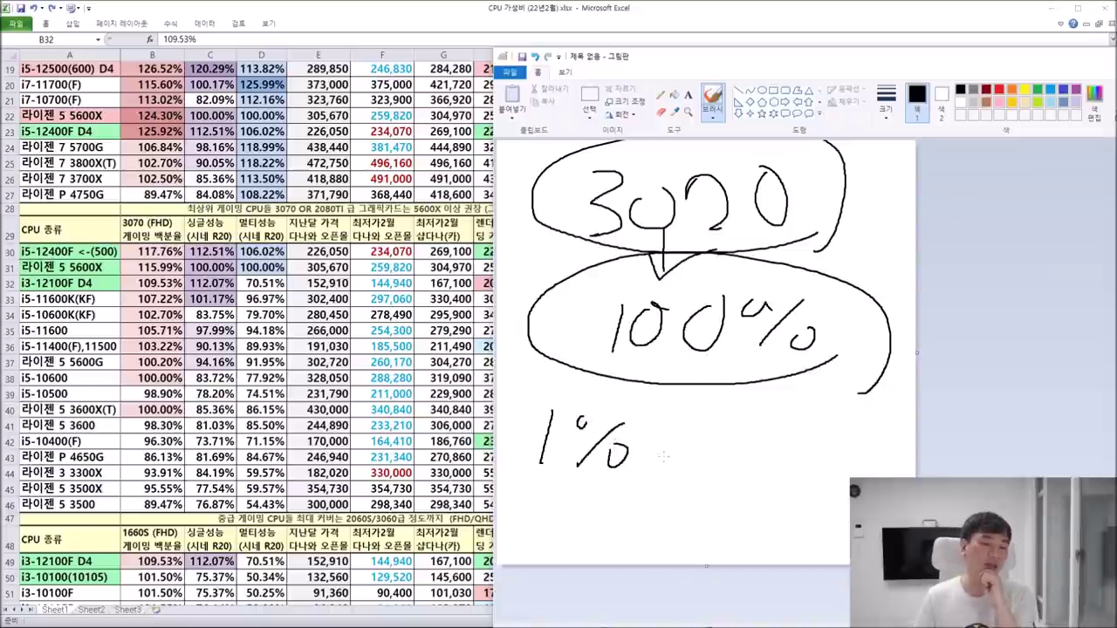
drag(694, 406, 689, 461)
click(705, 463)
drag(721, 417, 767, 482)
drag(762, 417, 782, 441)
drag(793, 400, 813, 441)
drag(761, 454, 758, 467)
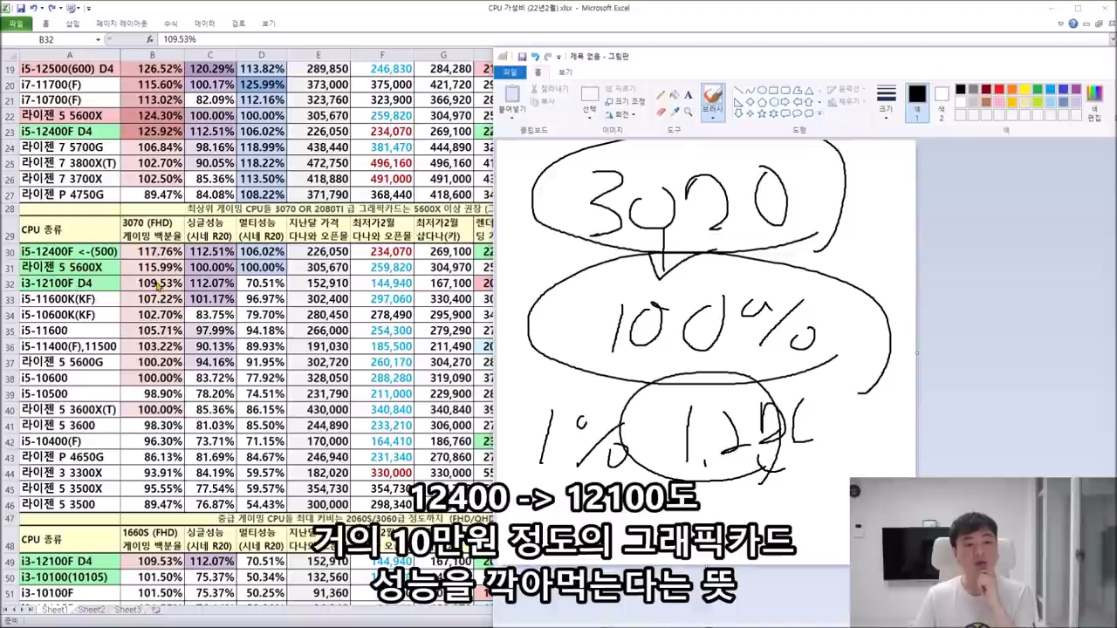
drag(753, 513, 728, 522)
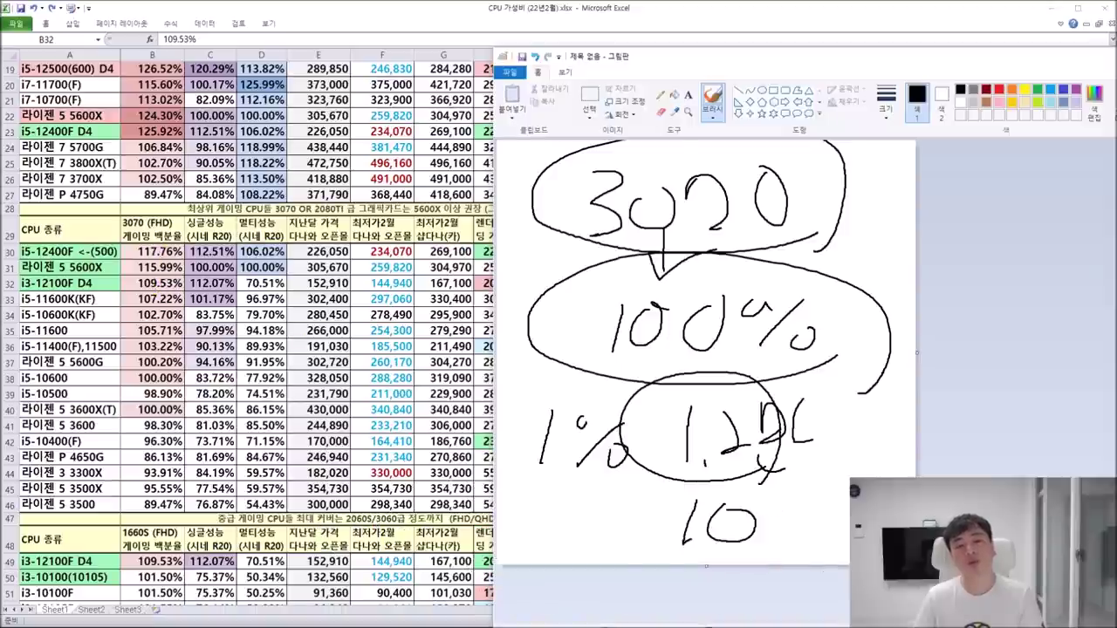
drag(780, 512, 762, 534)
- Start a new blank drawing without saving the current one, and handwrite 12 on it
click(509, 71)
click(537, 369)
click(860, 350)
drag(716, 222, 712, 302)
drag(763, 223, 814, 292)
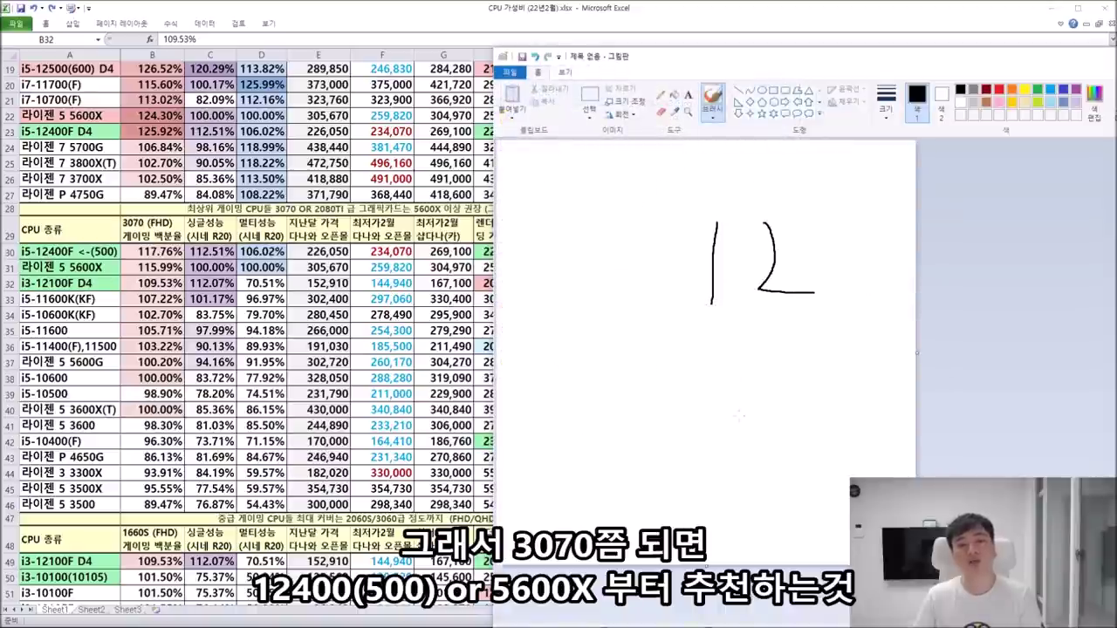
- Handwrite 14+12 below the 12, circle it, and write 26 beneath the circle
drag(599, 376, 593, 402)
mouse_move(635, 348)
mouse_down()
mouse_move(686, 373)
mouse_move(665, 398)
mouse_up()
drag(746, 332, 733, 419)
drag(700, 367, 772, 362)
mouse_move(774, 340)
mouse_down()
mouse_move(772, 406)
mouse_move(873, 375)
mouse_move(836, 449)
mouse_up()
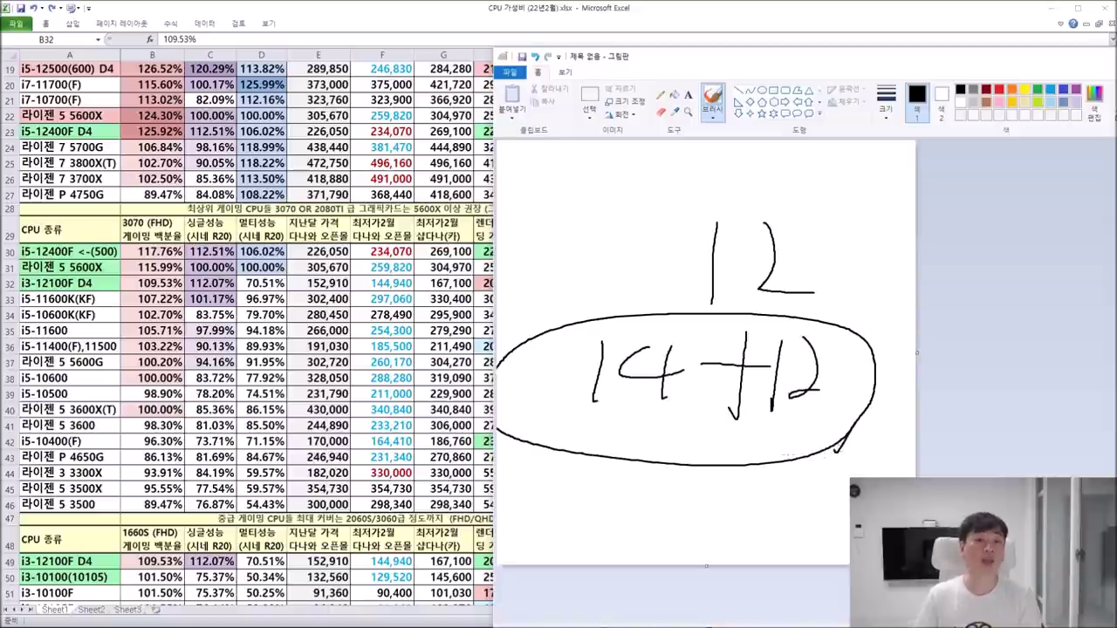
mouse_move(707, 425)
mouse_down()
mouse_move(670, 467)
mouse_move(690, 528)
mouse_up()
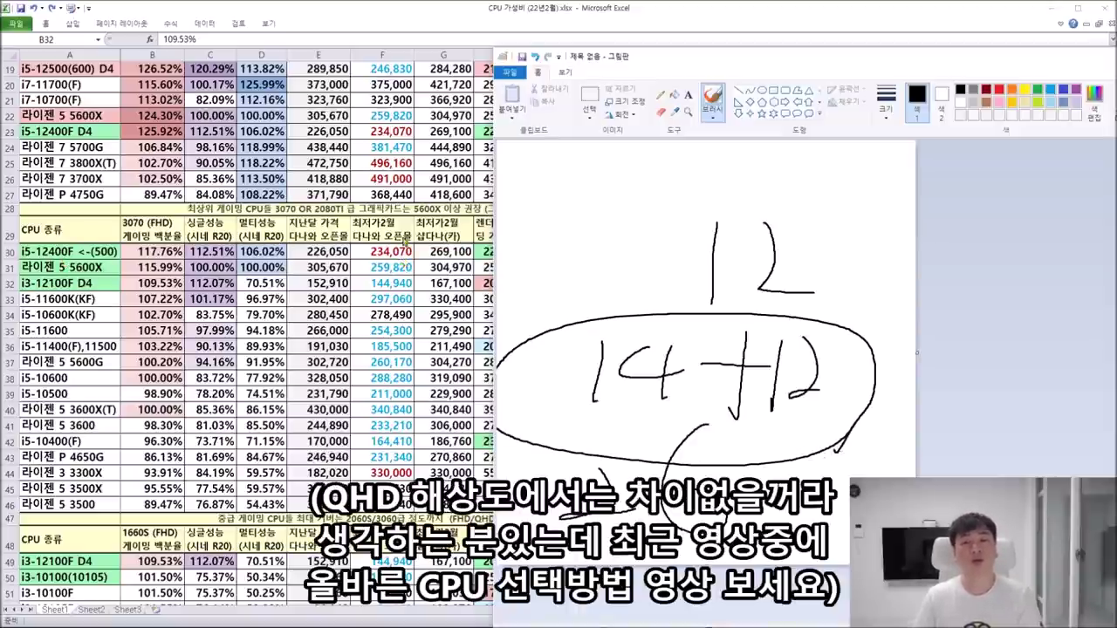
- Close Paint without saving the drawing and return to the Excel spreadsheet
click(510, 72)
click(523, 349)
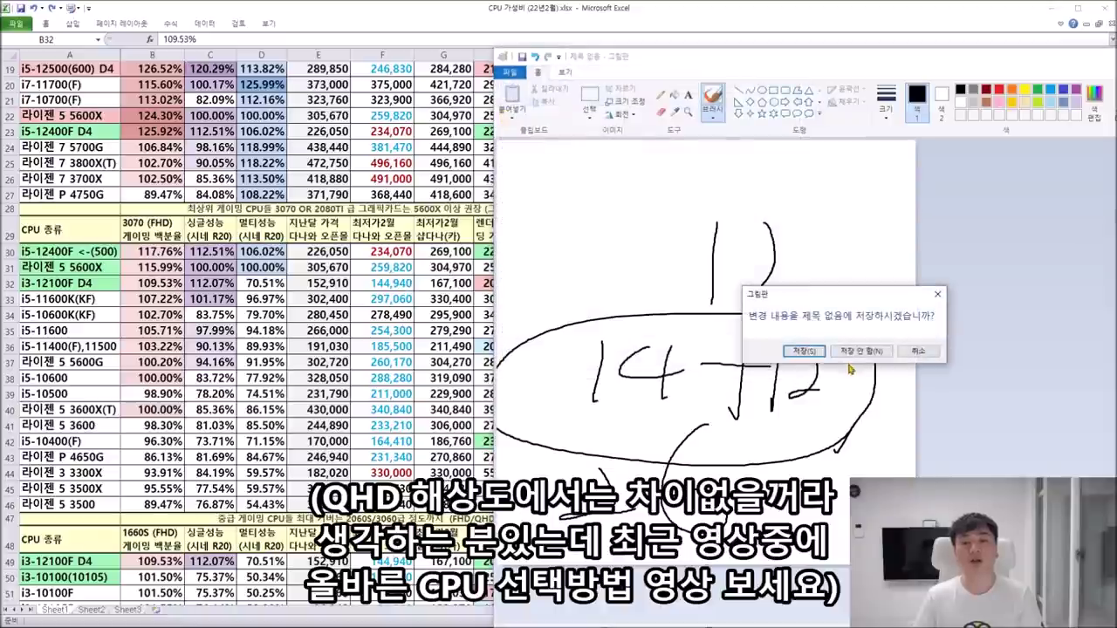
click(860, 352)
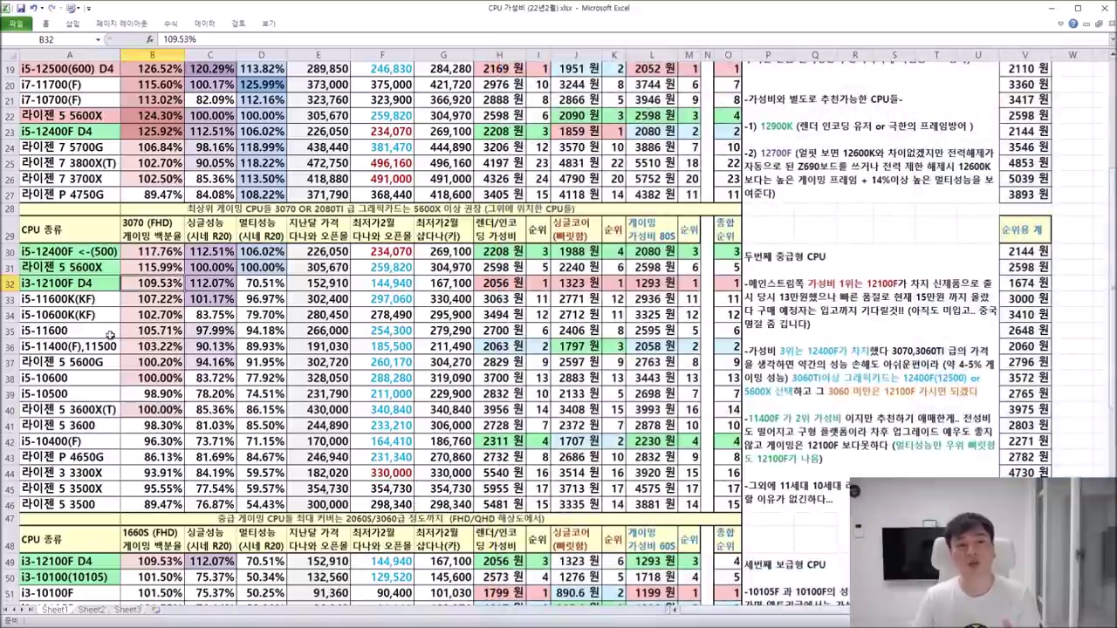
- Highlight the i3-12100F and i5-12400F data up to the overall rank, followed by the Ryzen 5 5600X and i3-12100F rows
drag(57, 283, 709, 283)
drag(34, 249, 736, 251)
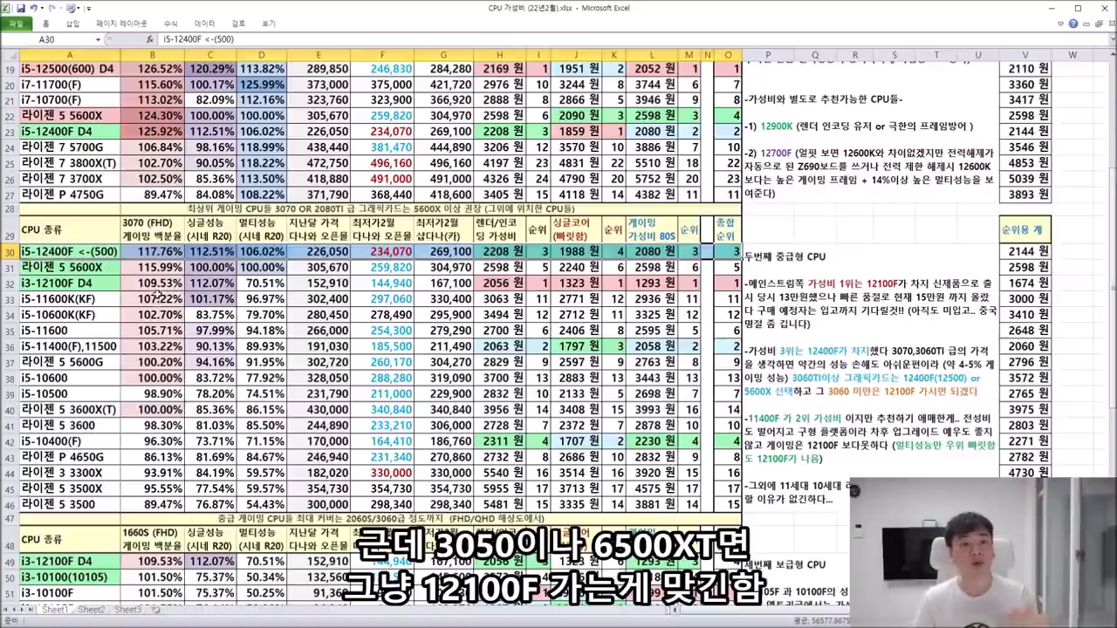
click(9, 267)
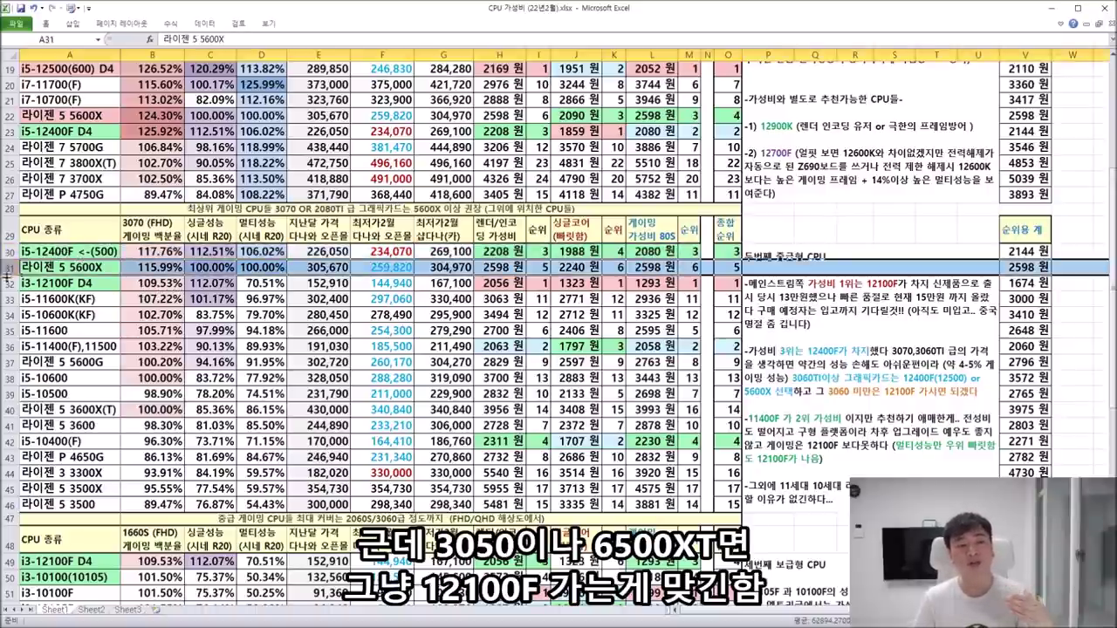
click(7, 284)
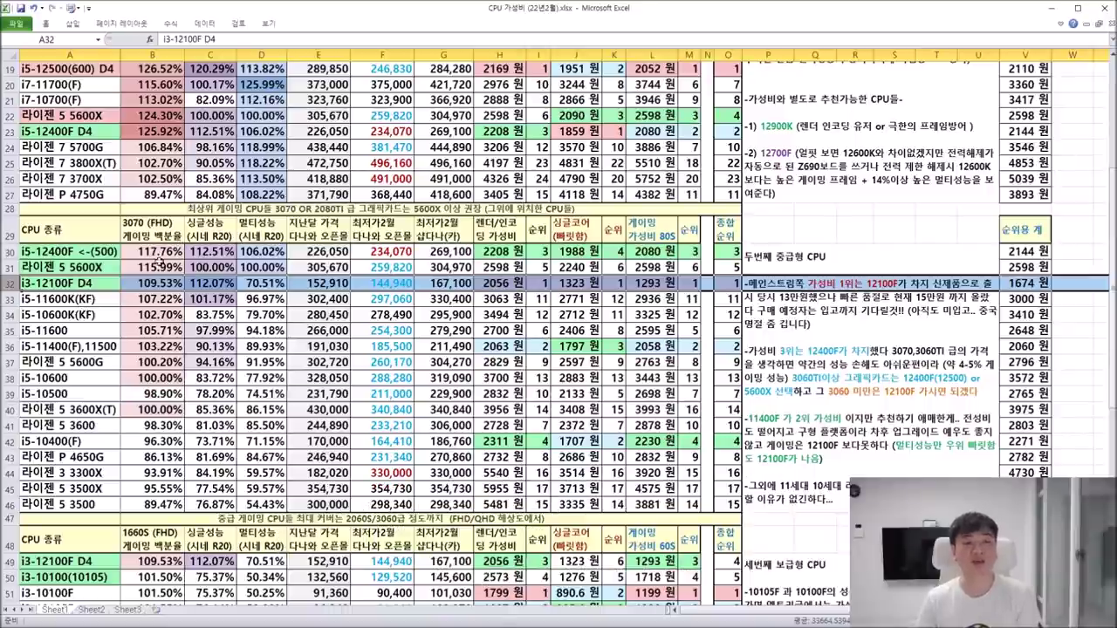
- Check the i3-12100F's 3070 gaming percentage, and compare the i5-12400F's and i3-12100F's February lowest prices
click(155, 285)
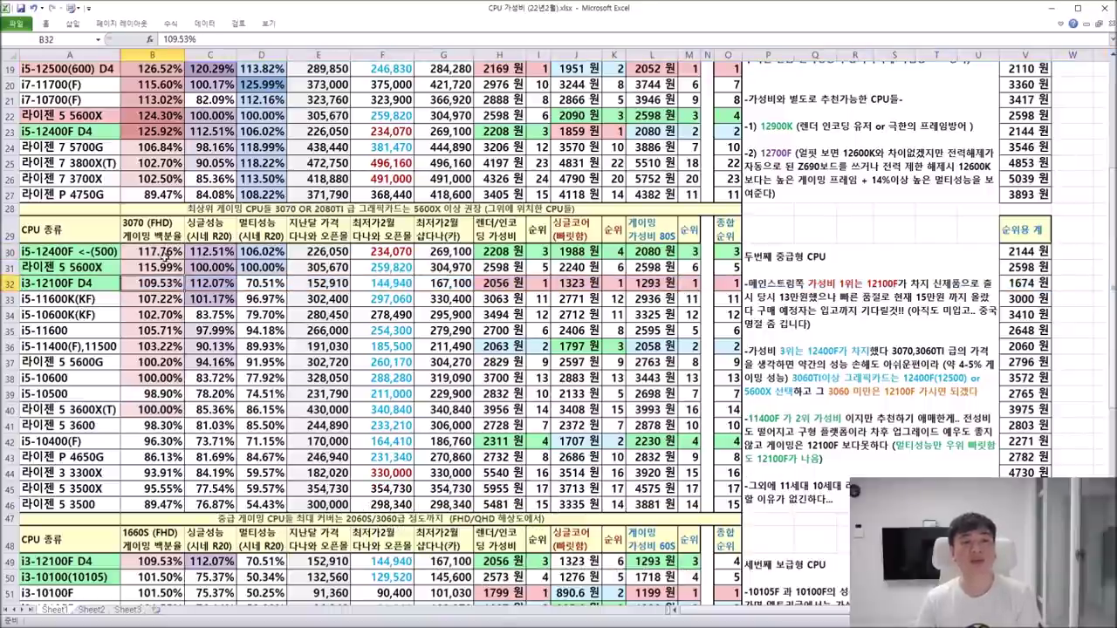
click(399, 255)
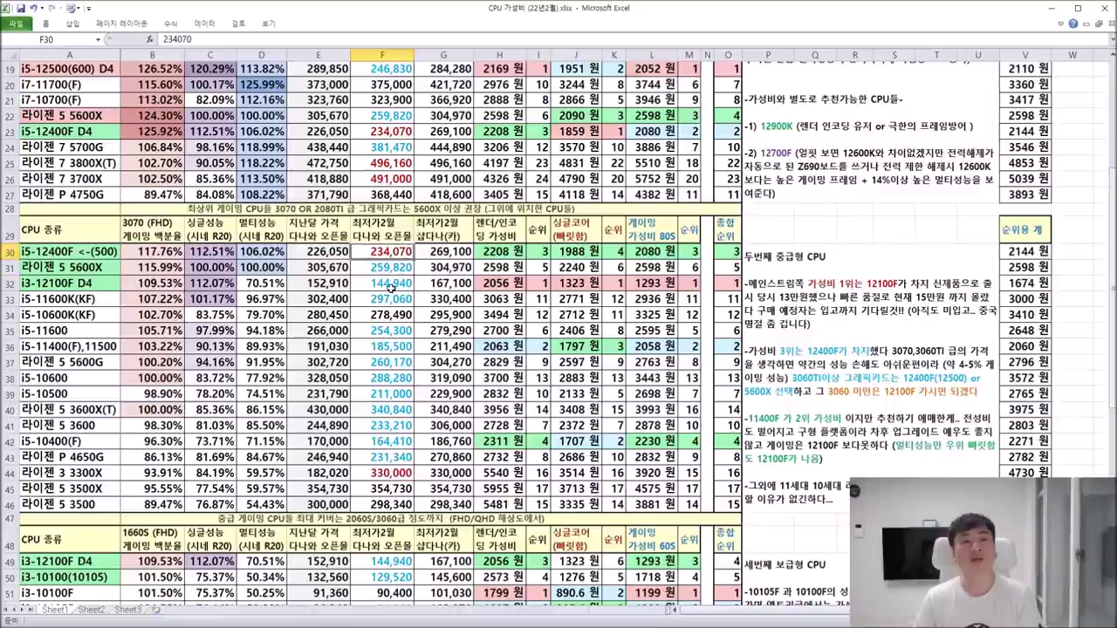
click(392, 285)
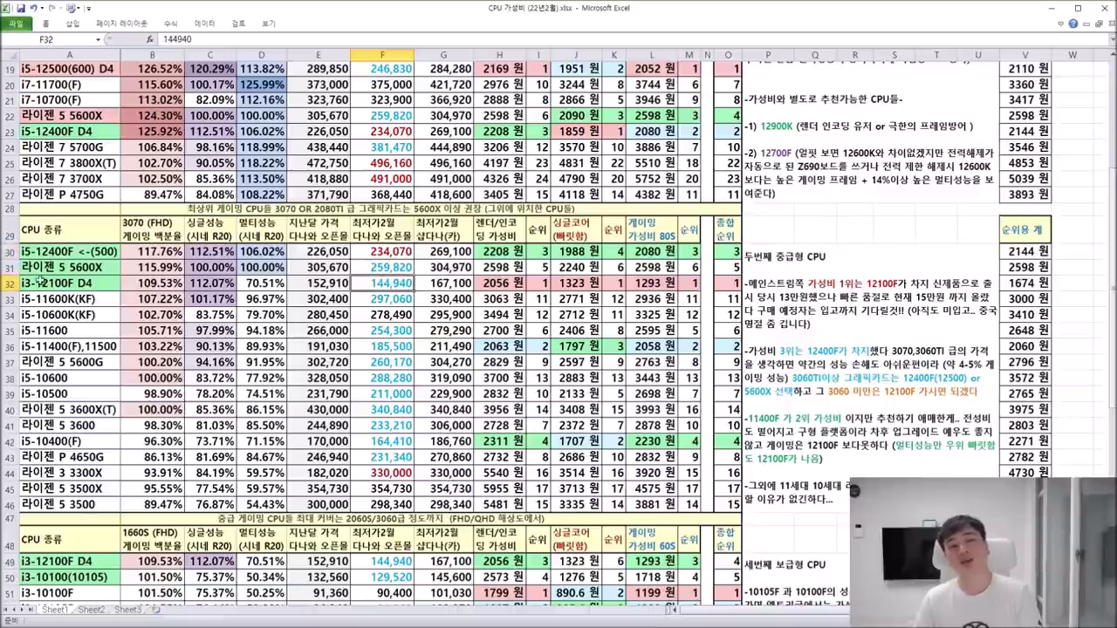
- Change the fill colour of the Ryzen 5 5600X name cell in the 3070 table to light pink
click(11, 267)
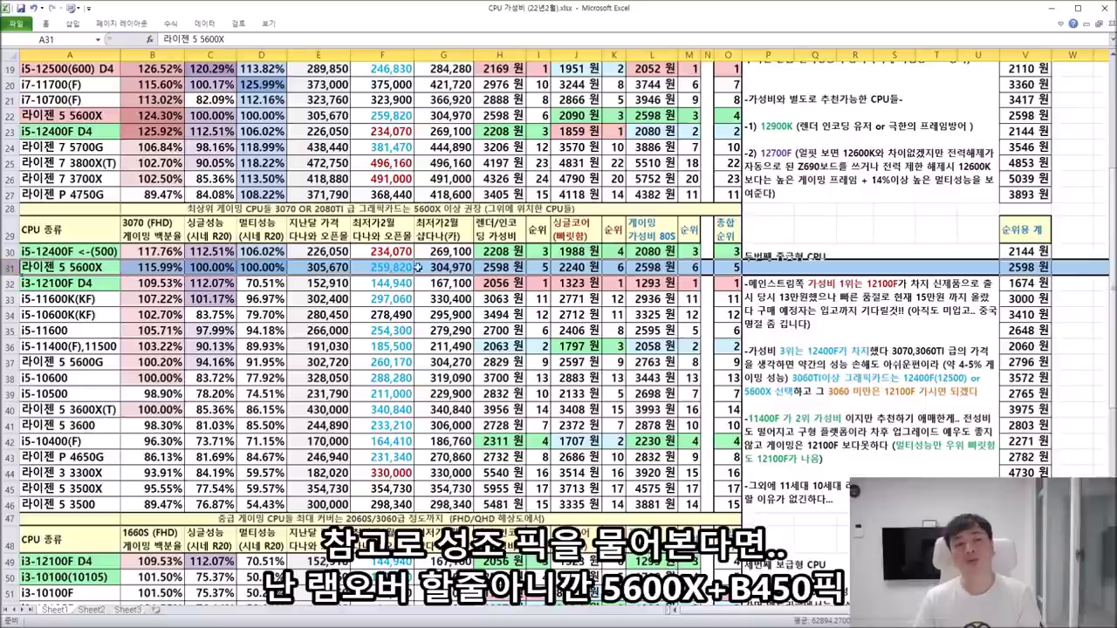
click(99, 270)
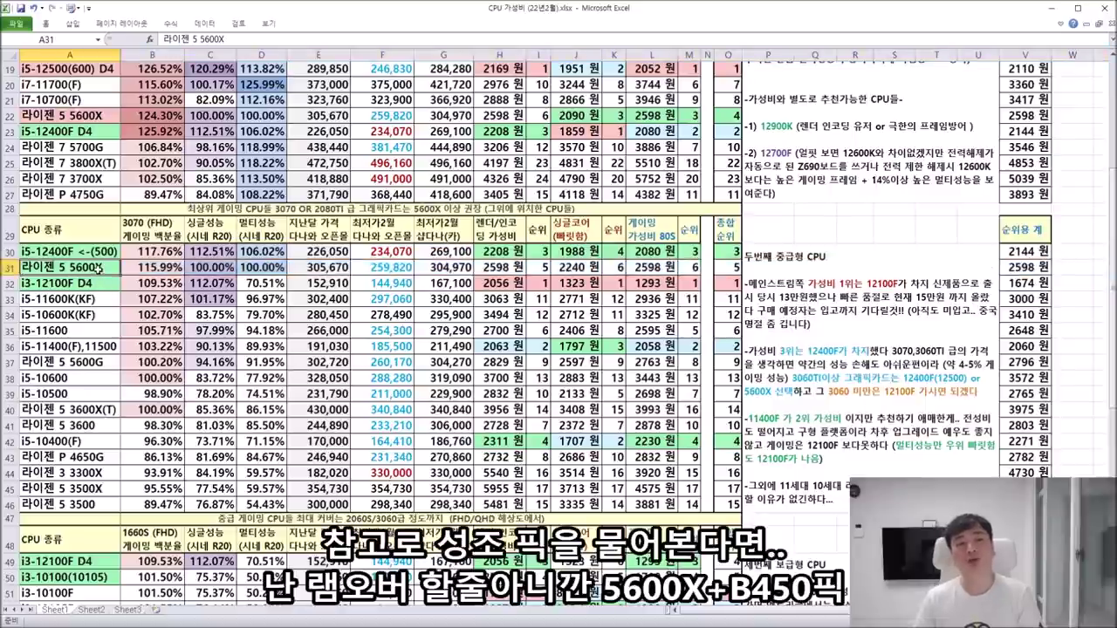
scroll(958, 179, up, 3)
key(ctrl+F1)
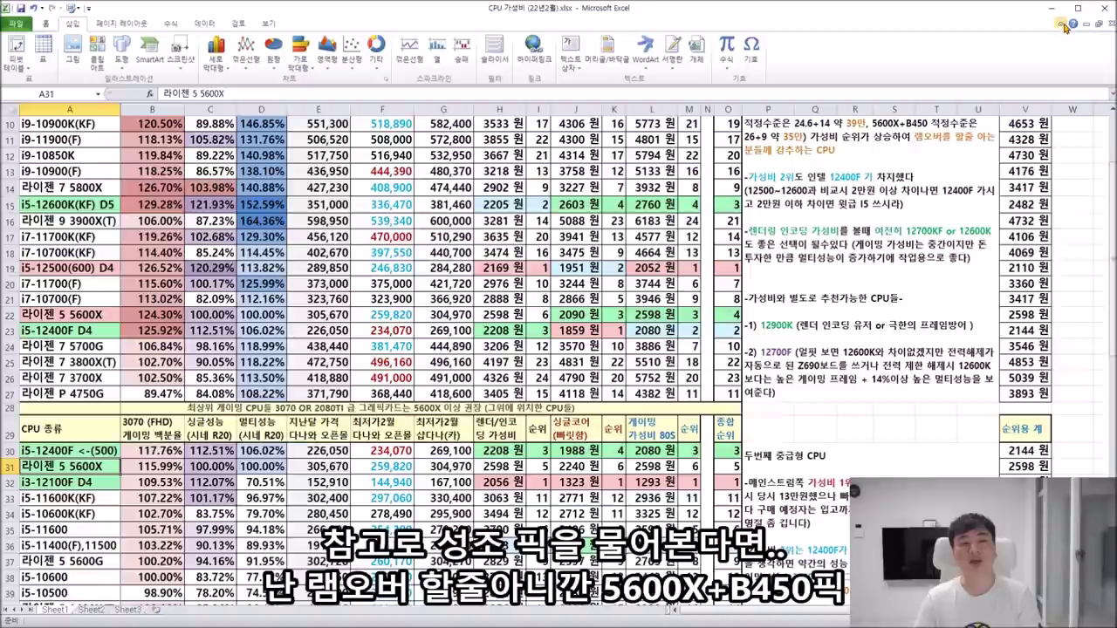
click(46, 24)
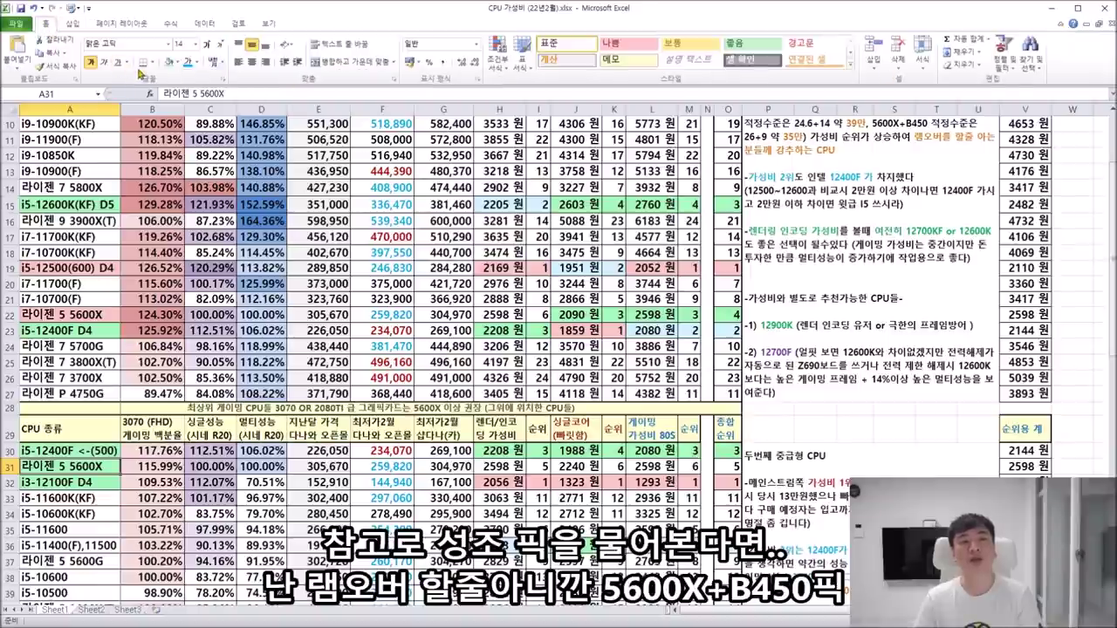
click(175, 64)
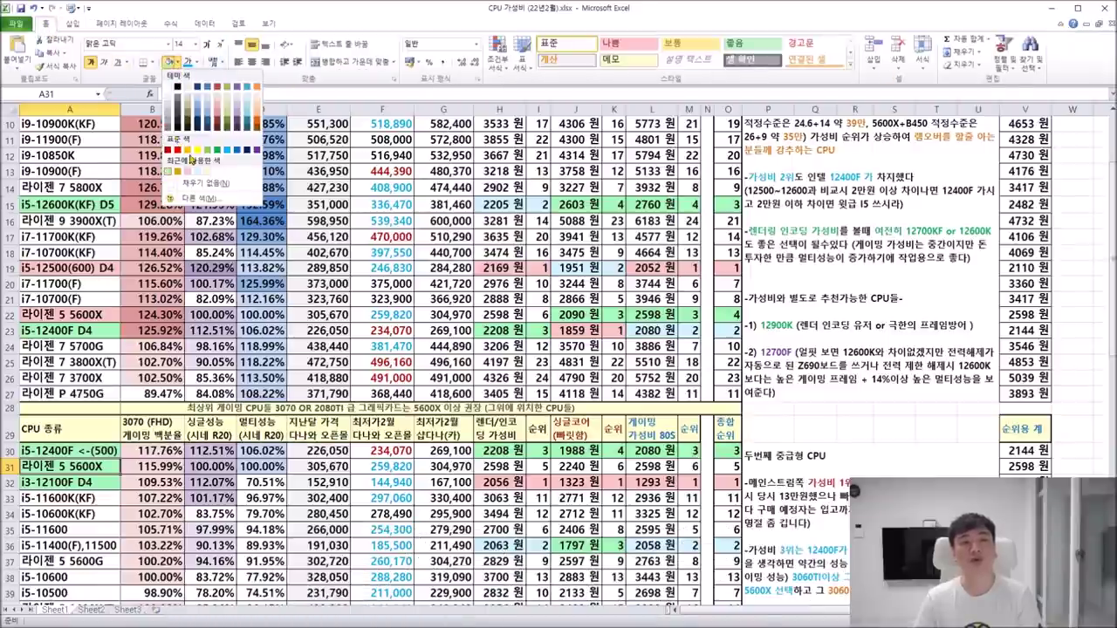
click(105, 364)
- Compare the i5-12400F and Ryzen 5 5600X entries in the 3070 table by alternating between their name cells
scroll(105, 365, down, 2)
drag(107, 363, 112, 393)
click(104, 354)
click(106, 370)
click(105, 353)
click(107, 370)
click(105, 354)
click(107, 370)
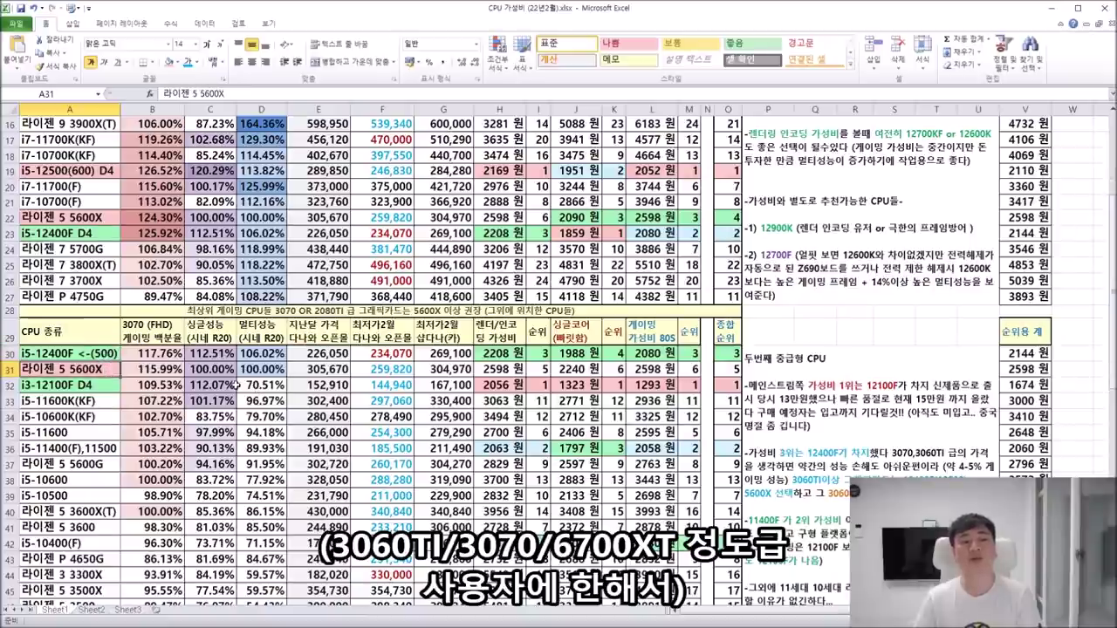
- Change the fill colour of the i5-12400F name cell in the 3070 table to light pink
scroll(236, 385, down, 4)
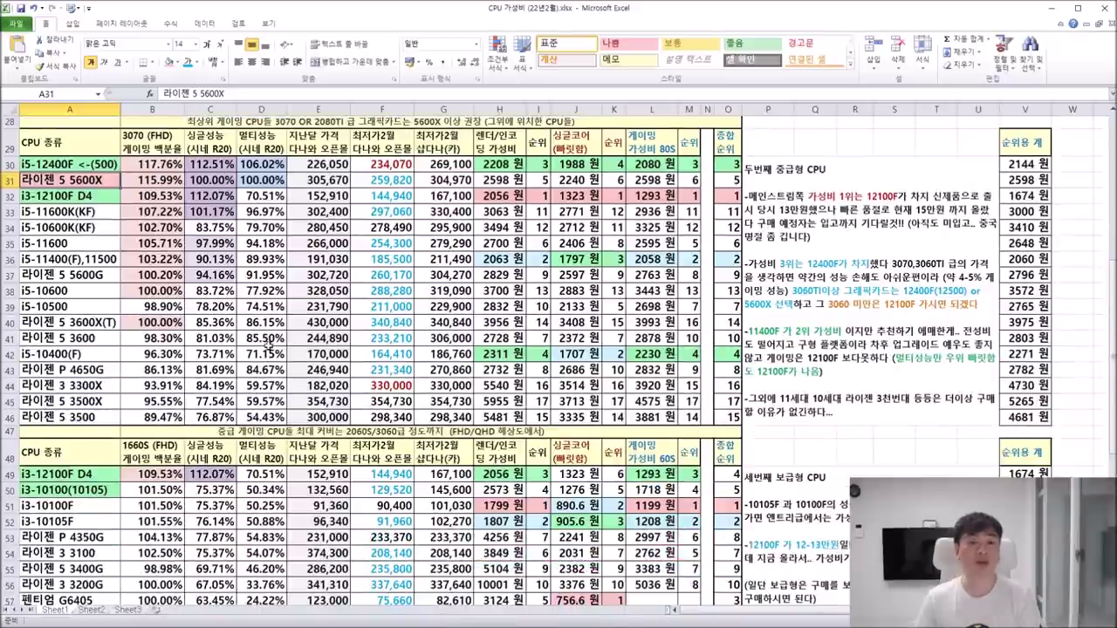
click(89, 165)
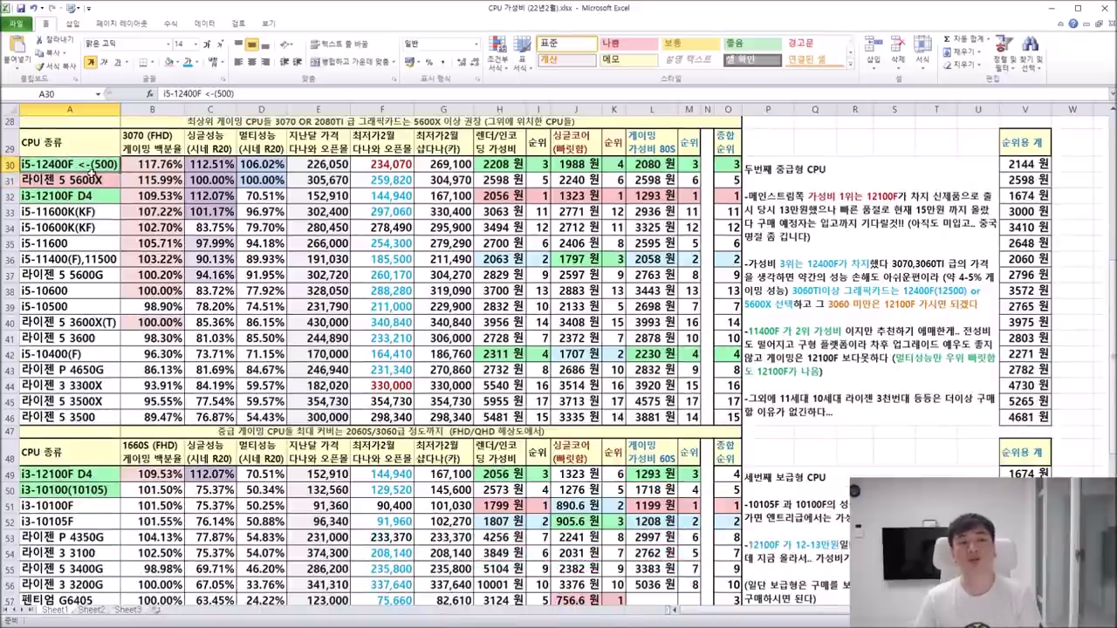
scroll(290, 175, up, 1)
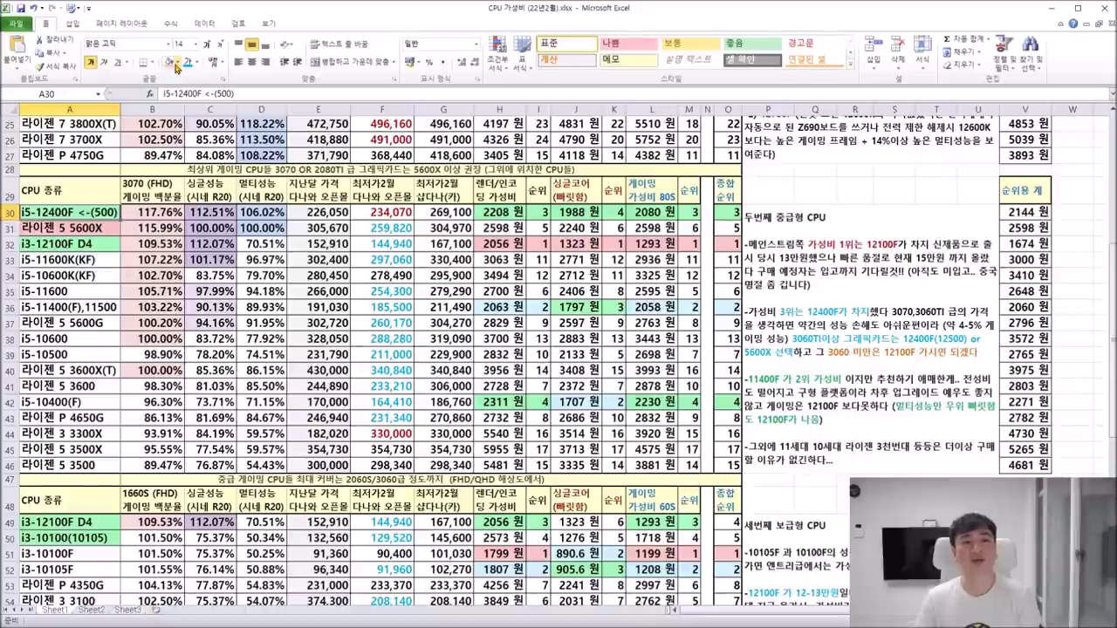
click(140, 307)
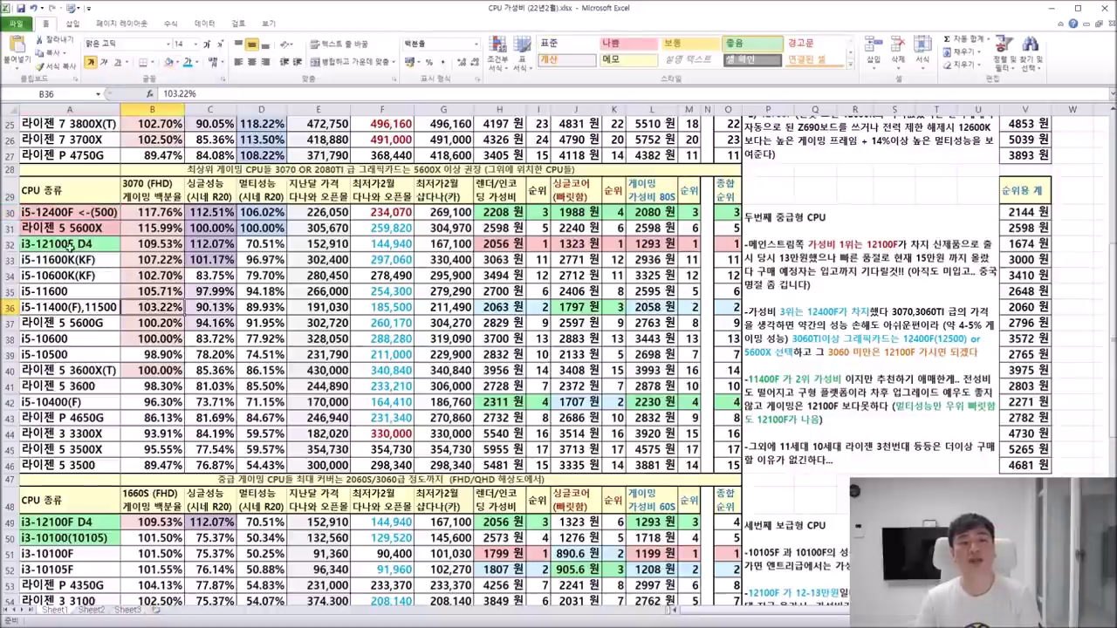
- Highlight the whole 3070 table from the i5-12400F to the Ryzen 5 3500, then view the 1660S table
drag(26, 210, 727, 466)
scroll(810, 368, down, 6)
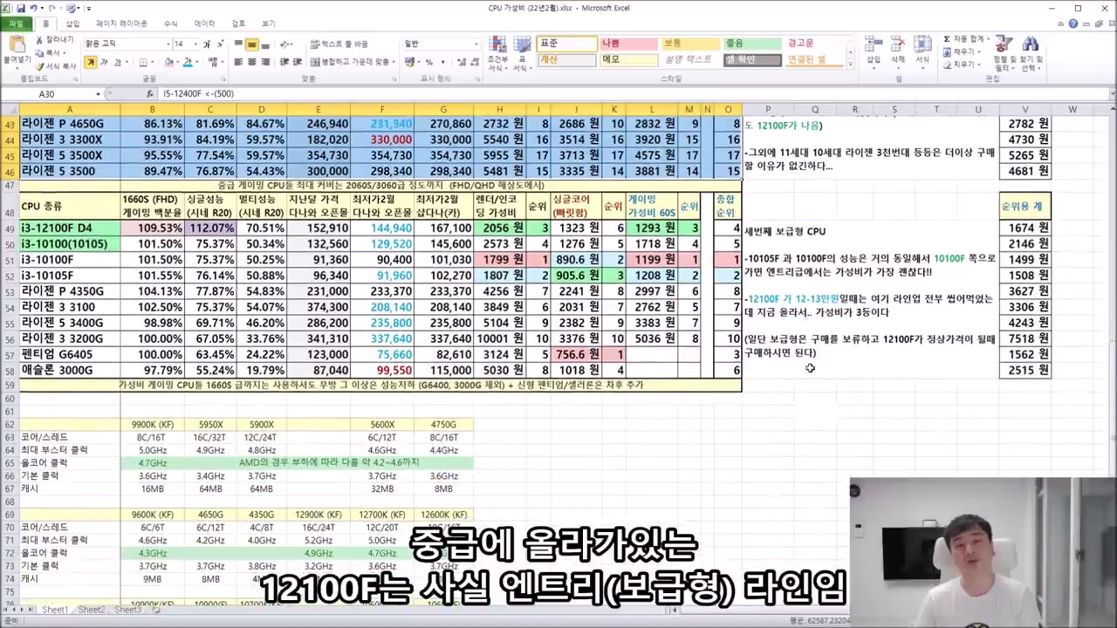
scroll(810, 368, up, 1)
scroll(810, 386, down, 1)
scroll(810, 385, up, 1)
click(384, 323)
drag(150, 276, 159, 421)
click(160, 297)
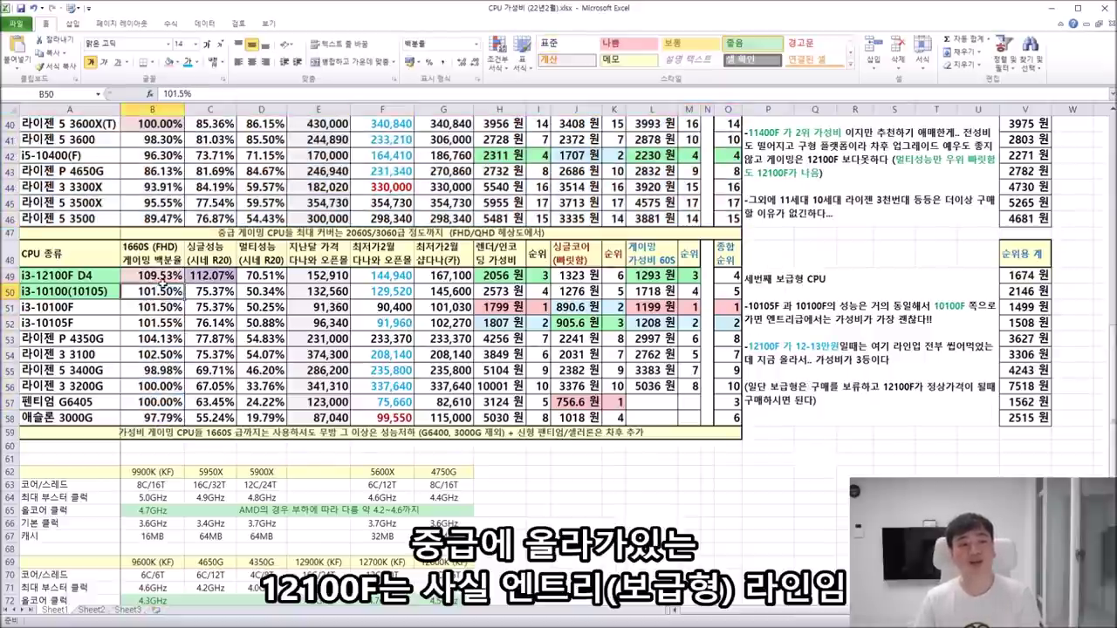
click(157, 275)
scroll(113, 341, up, 2)
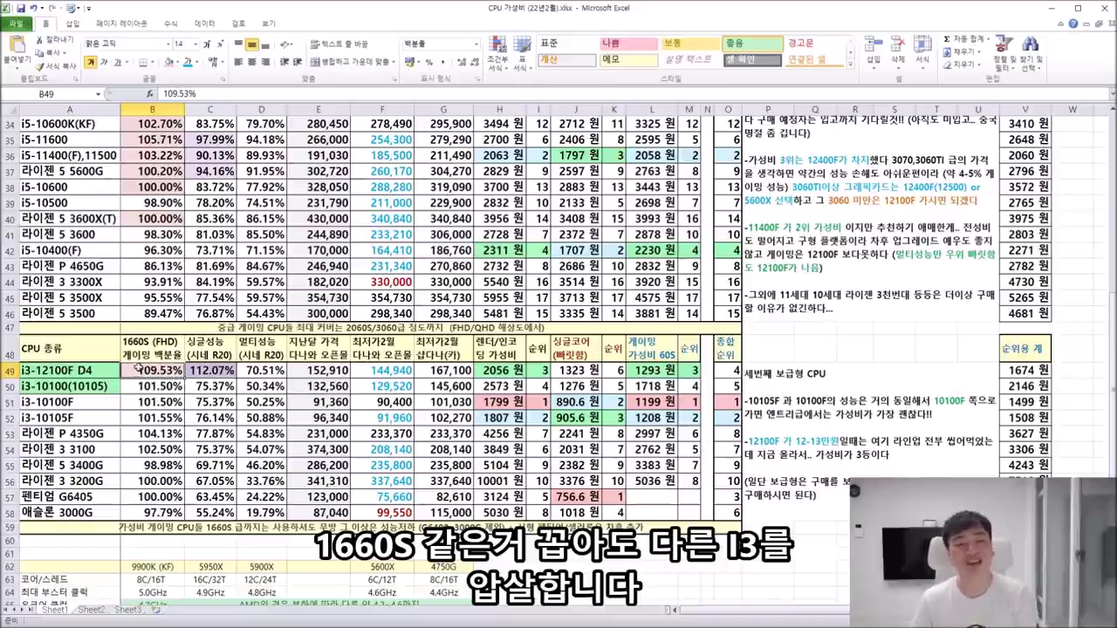
click(75, 375)
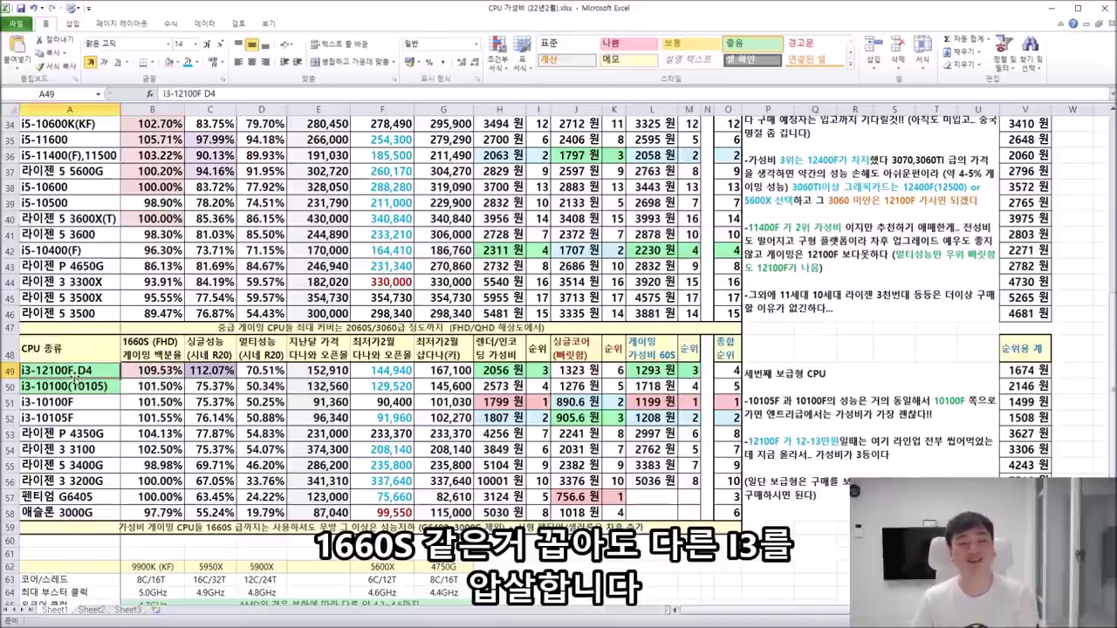
click(150, 372)
click(162, 389)
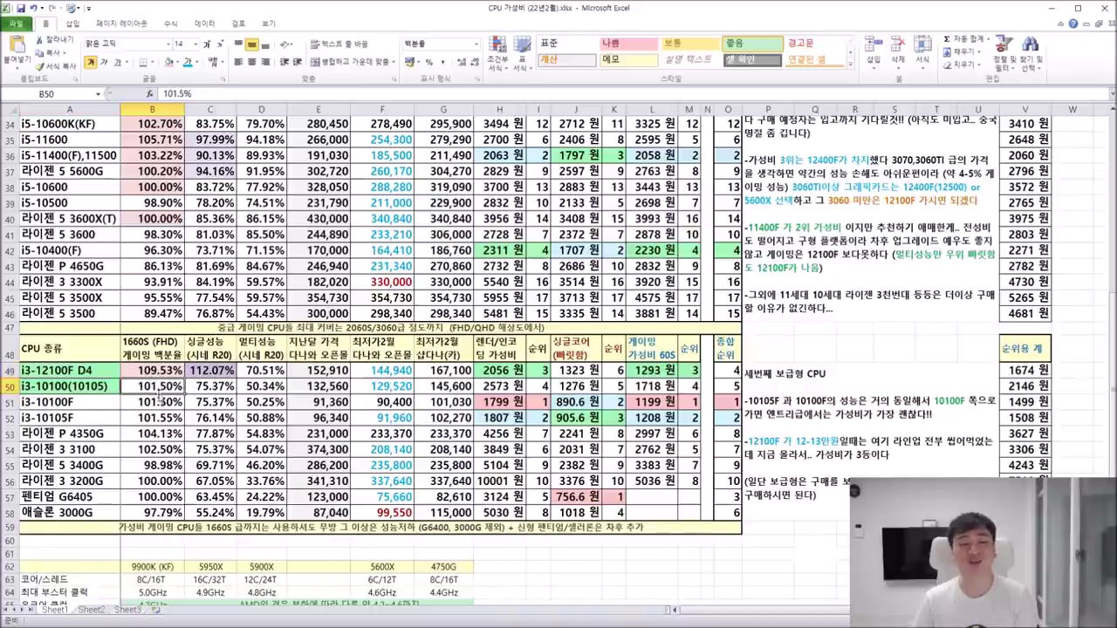
click(8, 387)
drag(153, 349, 150, 372)
click(150, 371)
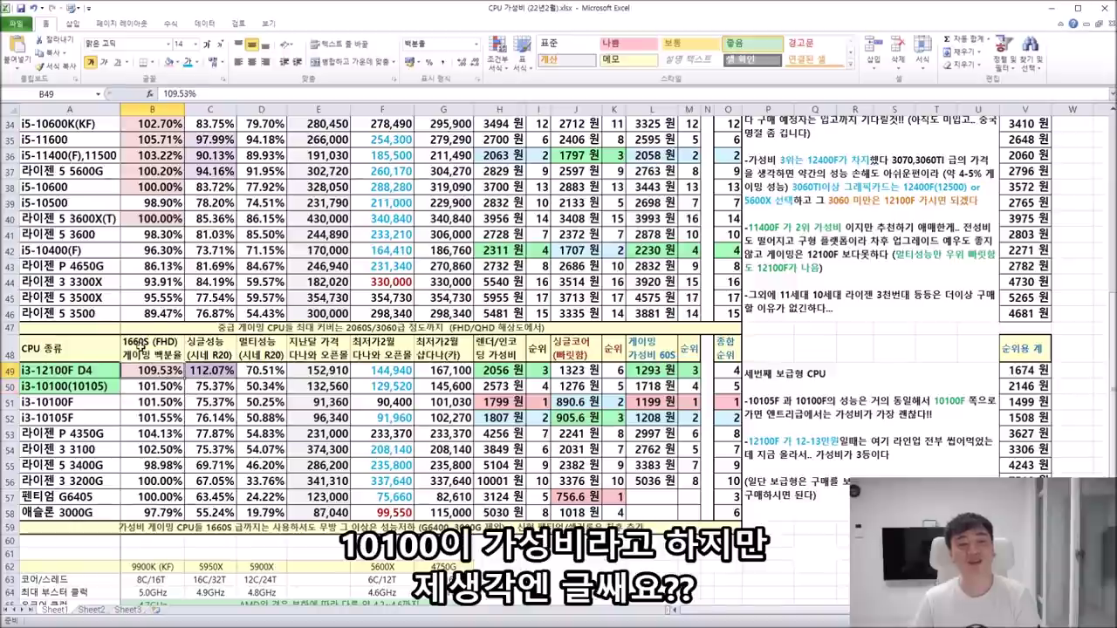
scroll(159, 348, down, 1)
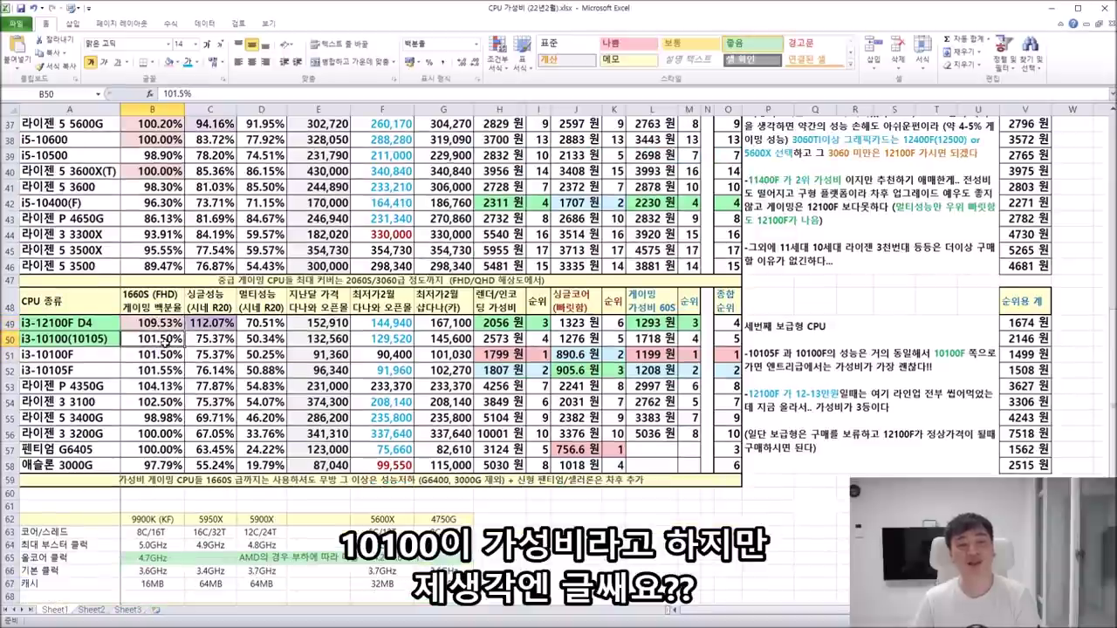
click(159, 340)
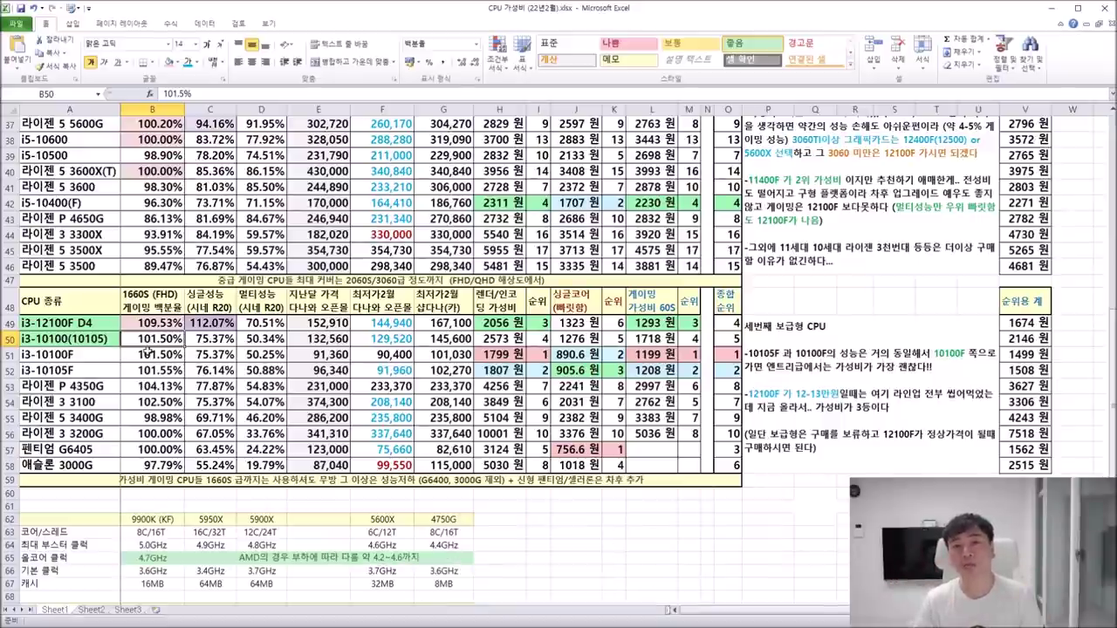
- Compare the February lowest prices of the i3-12100F and i3-10100F in the 1660S table, and highlight the i3-10100F row
click(388, 341)
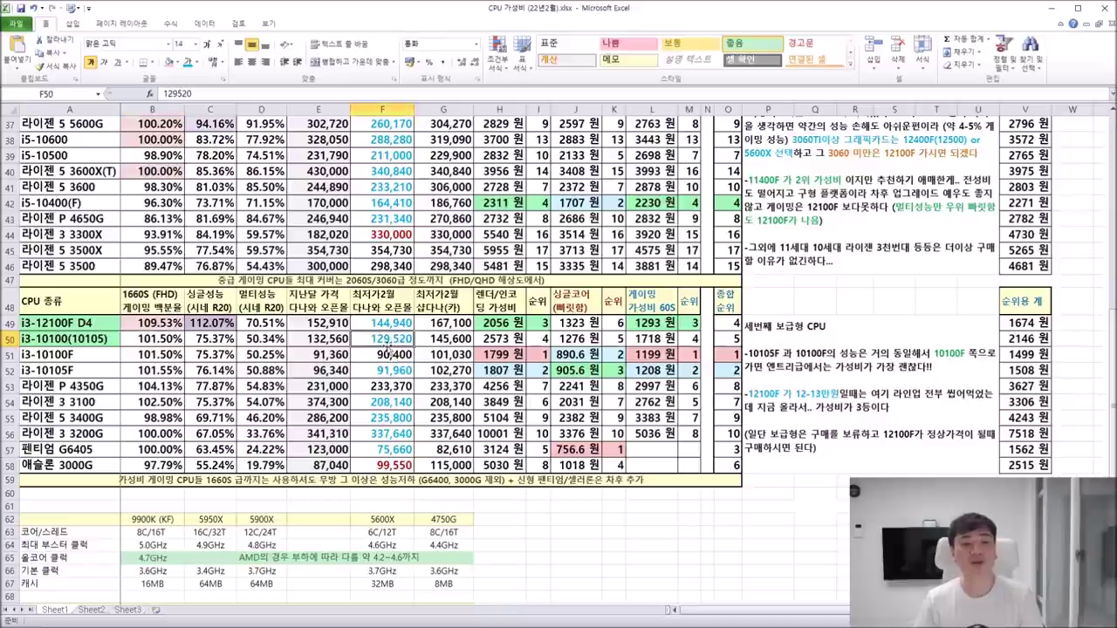
click(381, 354)
click(394, 323)
click(398, 353)
click(394, 323)
click(398, 354)
click(396, 322)
click(384, 354)
click(10, 355)
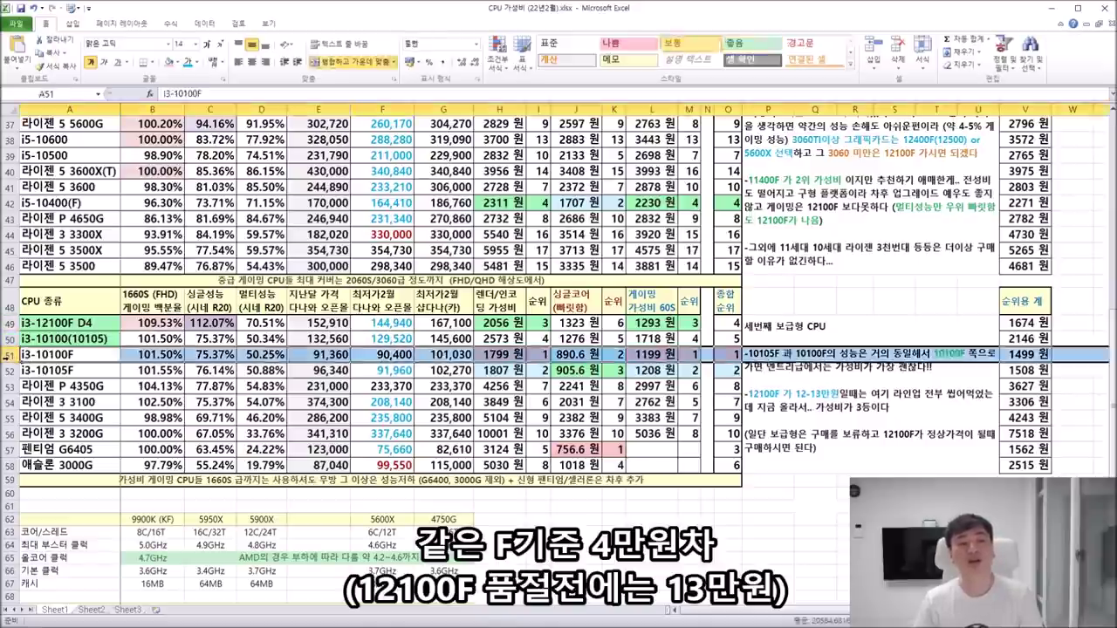
- Review the i3-10105F entry, the i3-12100F's gaming percentage and February lowest price, and the i3-10100F's gaming percentage
click(70, 373)
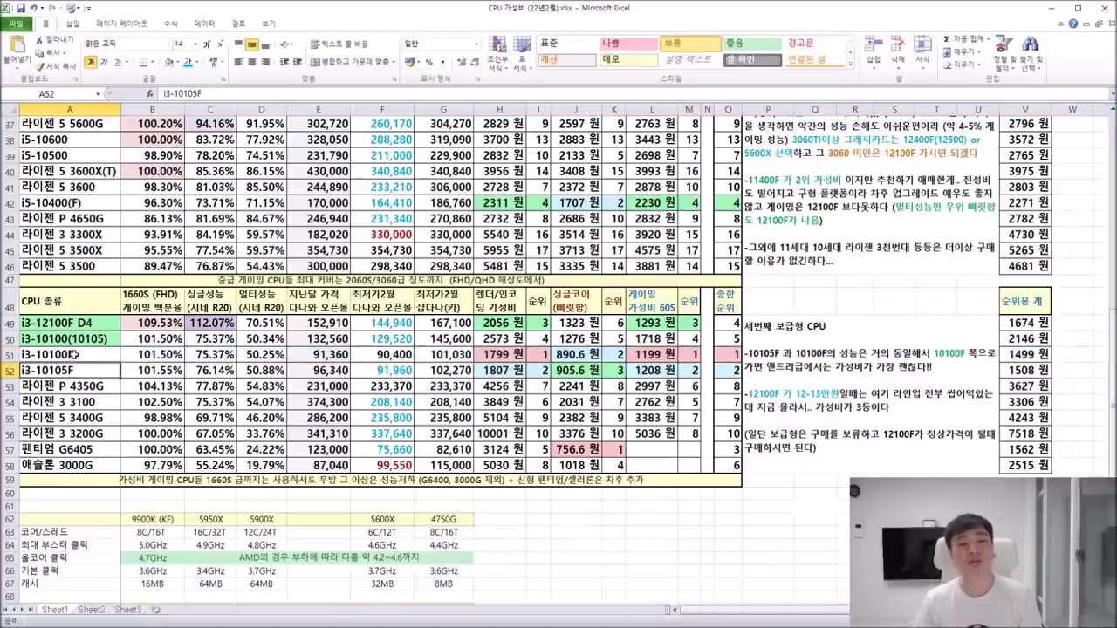
click(55, 322)
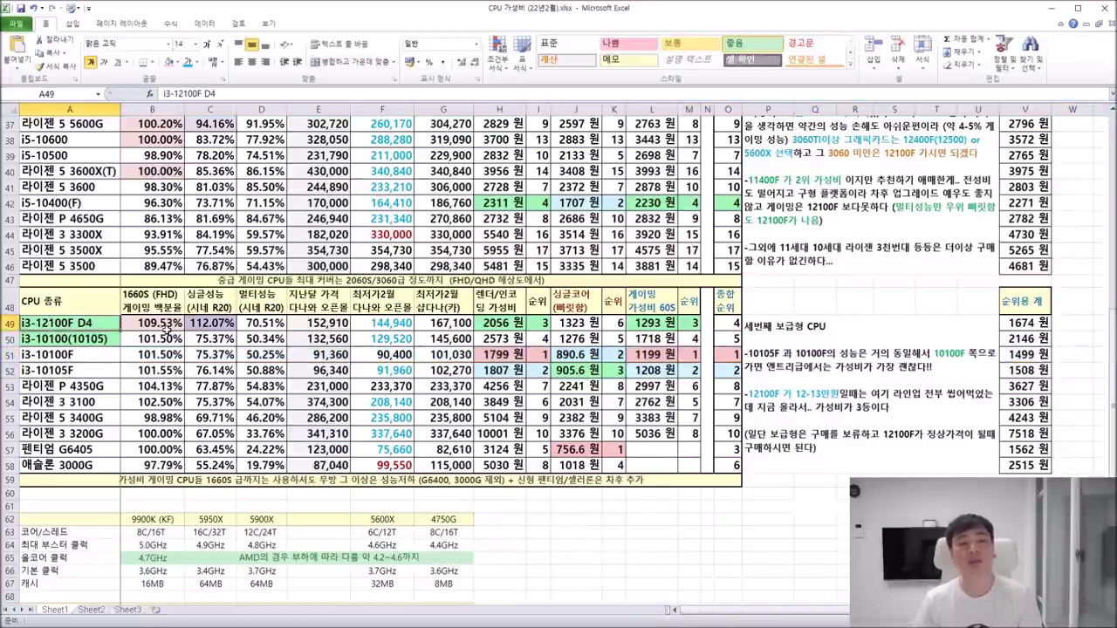
key(Right)
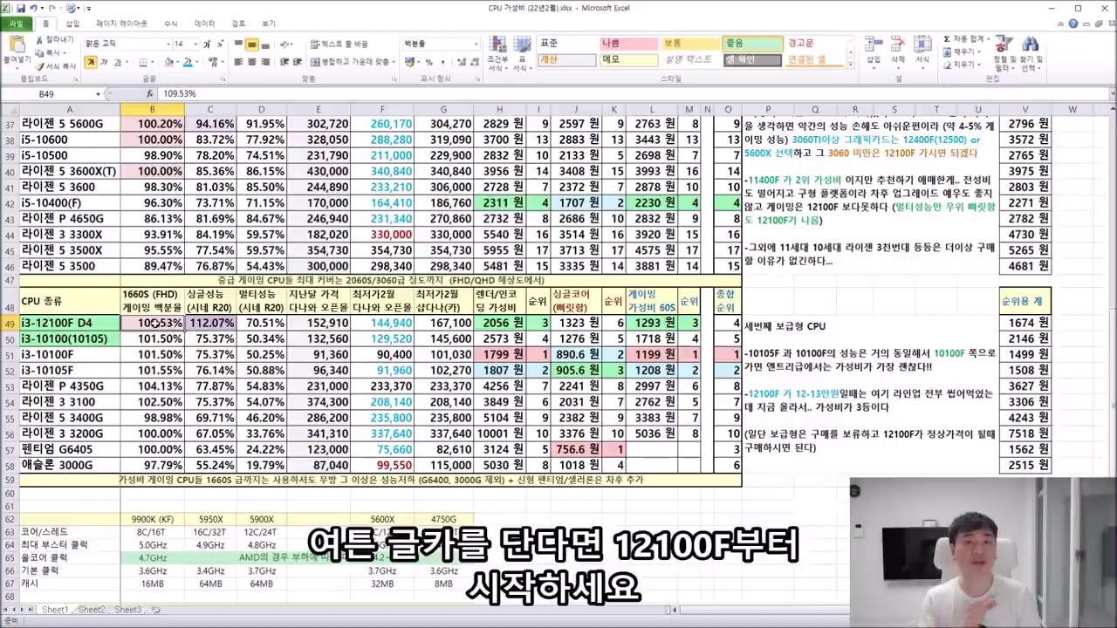
click(389, 321)
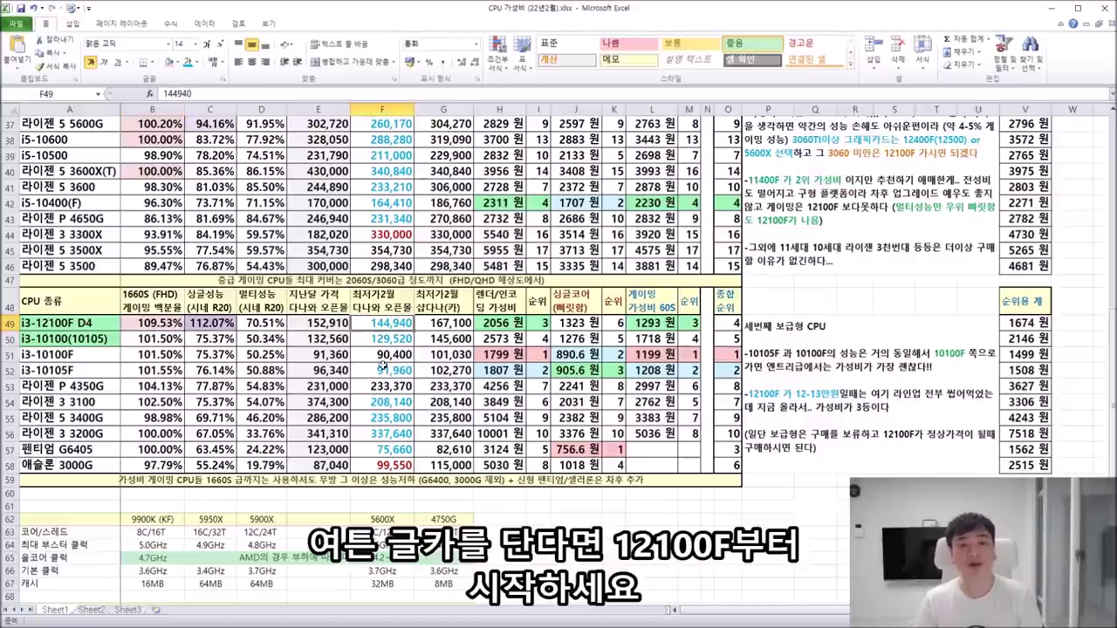
click(155, 323)
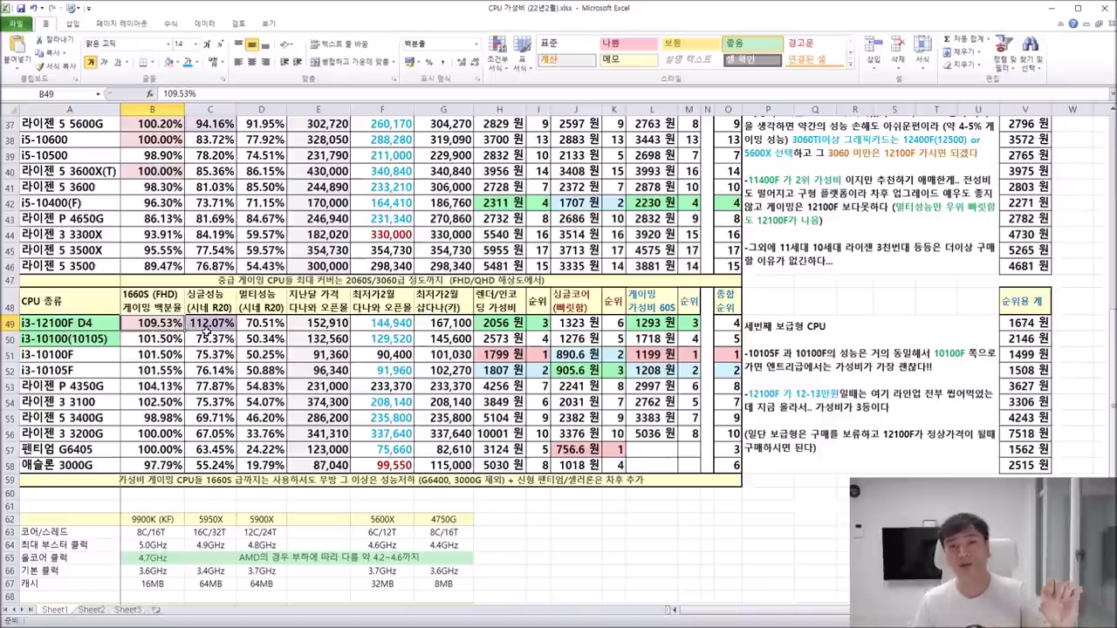
click(139, 355)
click(9, 323)
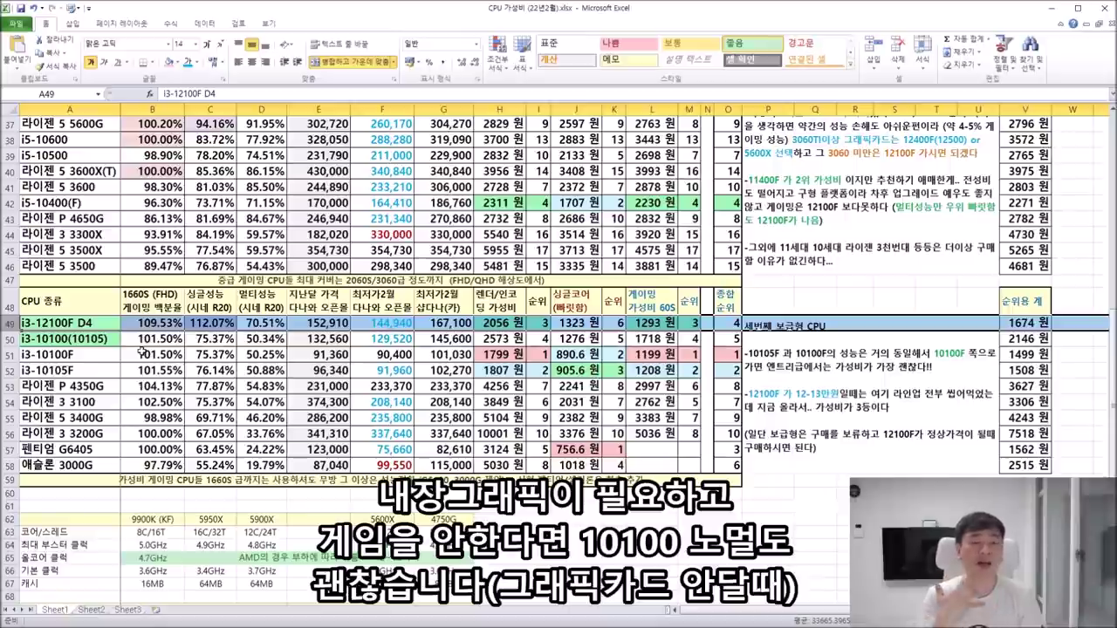
click(7, 339)
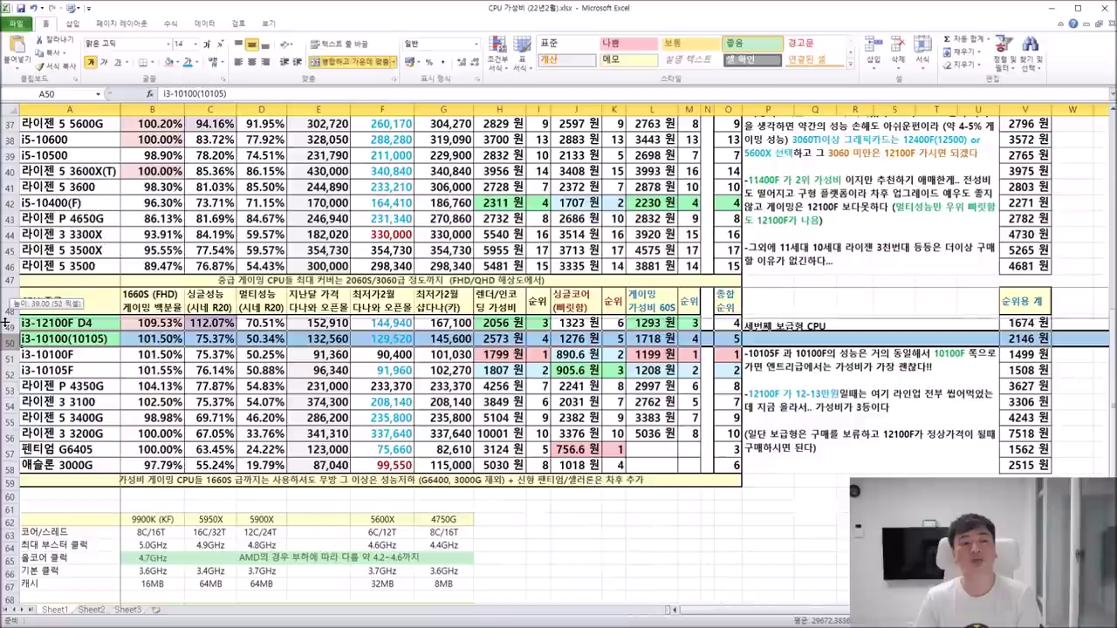
drag(9, 354, 10, 448)
click(235, 354)
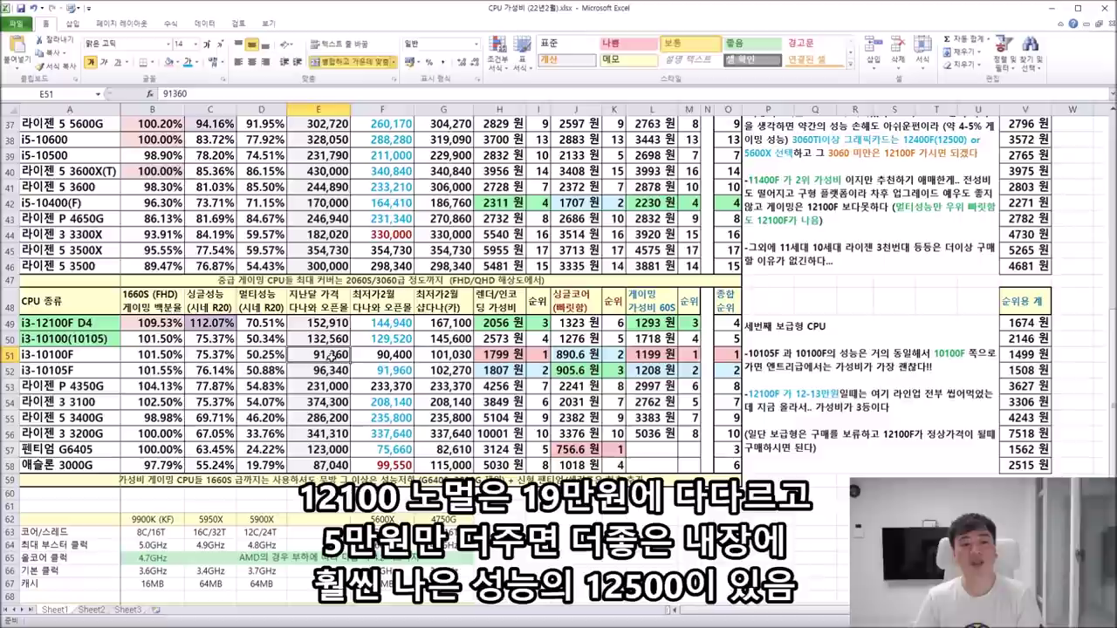
drag(129, 356, 251, 428)
click(768, 544)
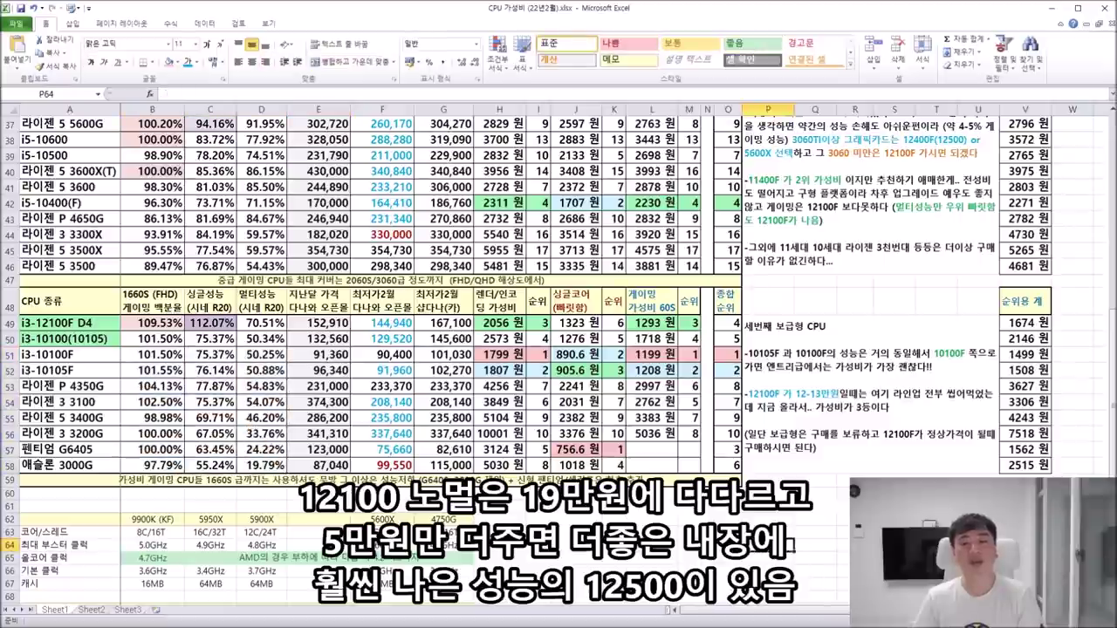
- Minimize the ribbon and open the high-end CPU note beside the 3090 table for editing
scroll(768, 480, up, 12)
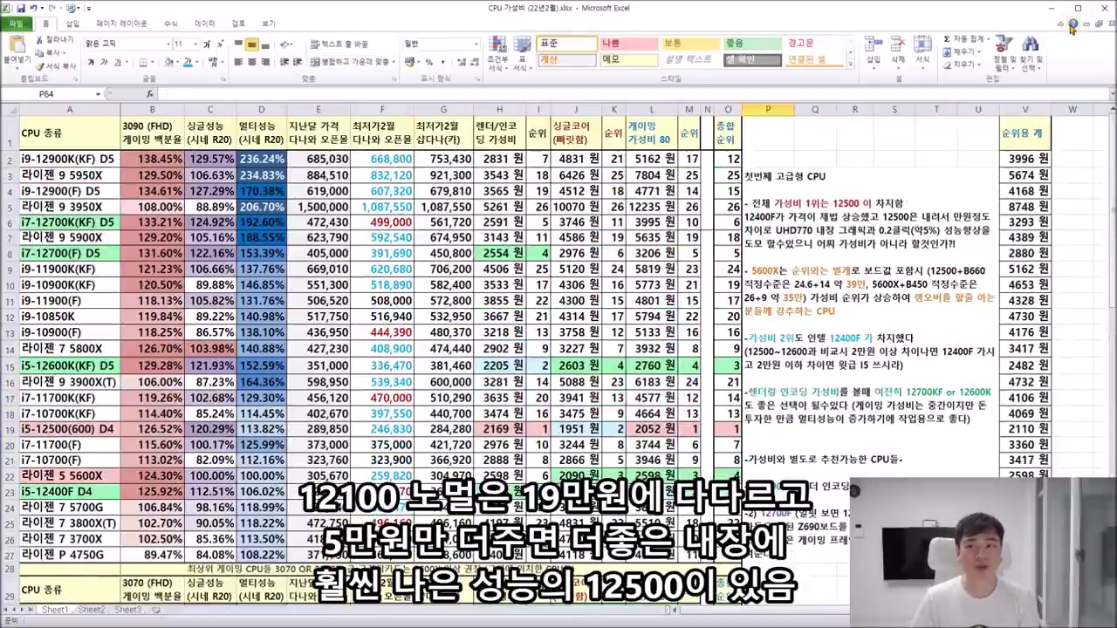
click(1060, 24)
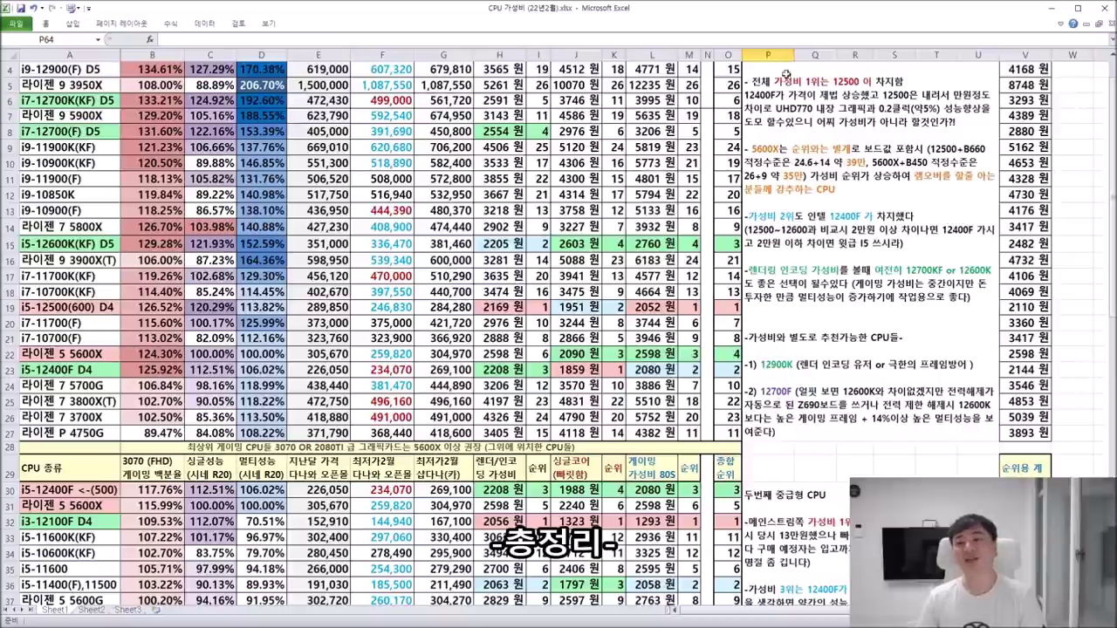
double_click(790, 122)
- Highlight the paragraph in the high-end CPU note that ranks the 12500 first for value
drag(768, 100, 903, 120)
click(854, 157)
drag(746, 112, 982, 127)
click(921, 161)
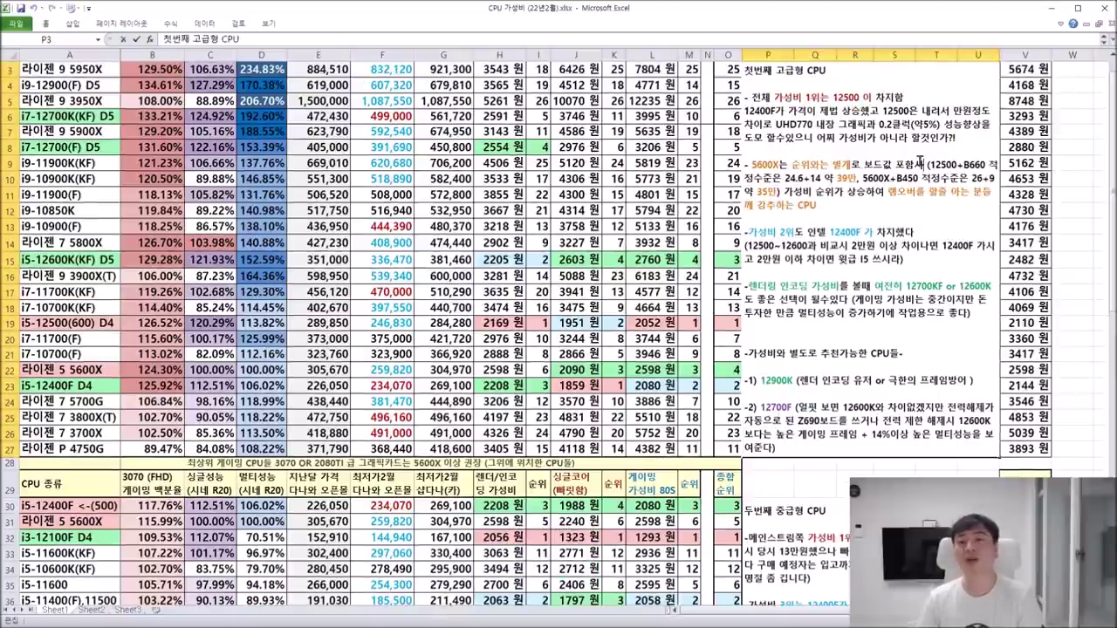
drag(879, 138, 868, 122)
drag(774, 125, 940, 137)
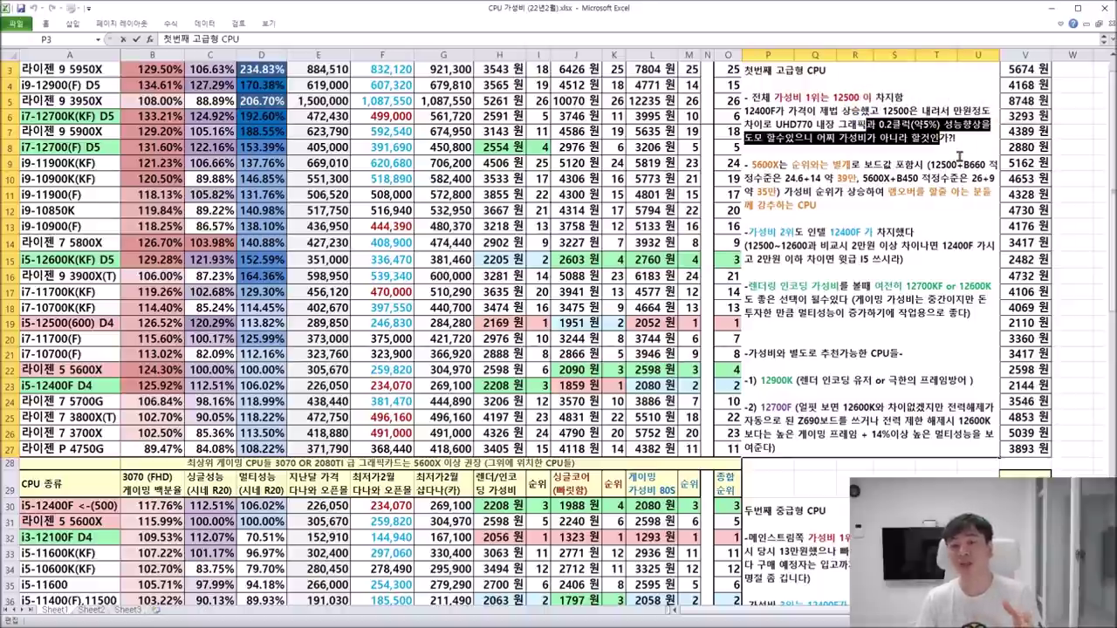
drag(773, 97, 979, 140)
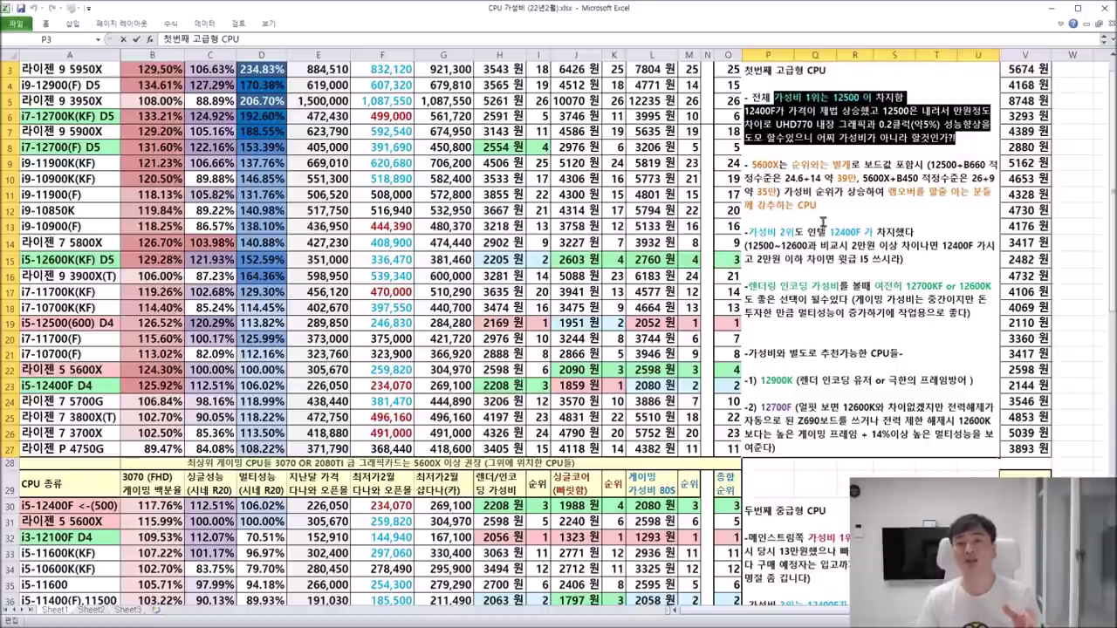
- Highlight the 5600X paragraph in the high-end CPU note, including its 12500+B660 and 5600X+B450 combinations and the 35만 price
click(775, 181)
drag(756, 166, 894, 206)
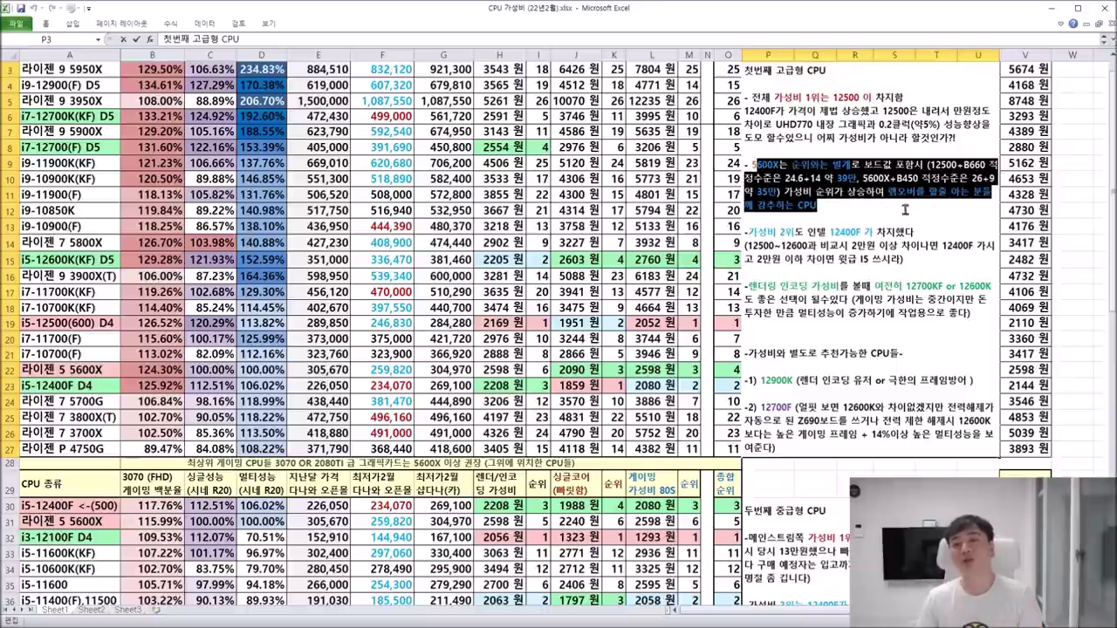
click(908, 213)
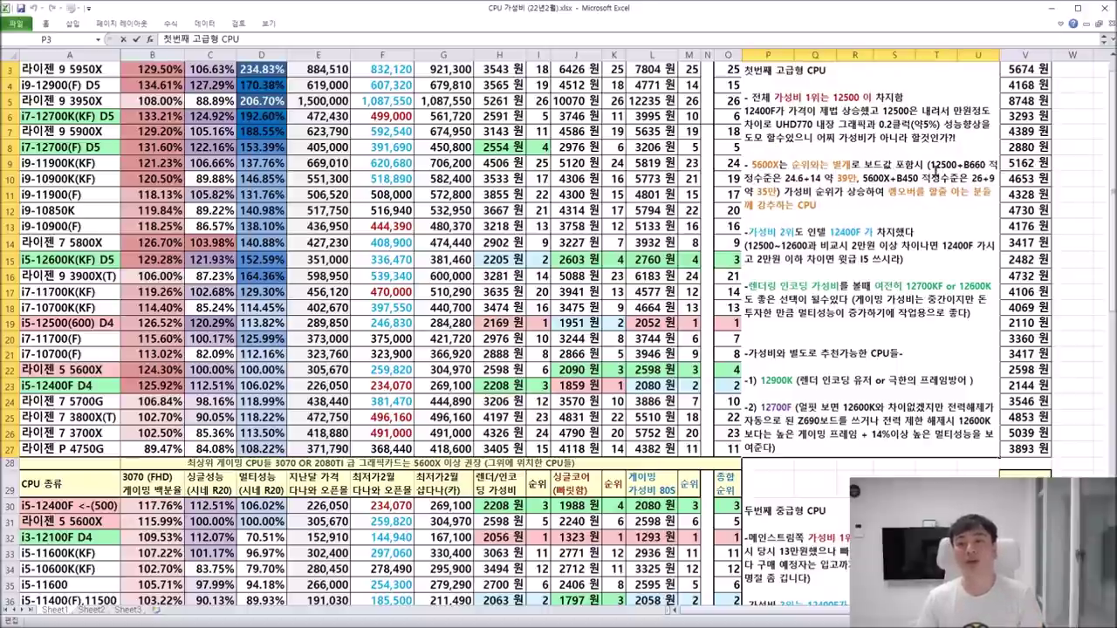
drag(927, 164, 987, 166)
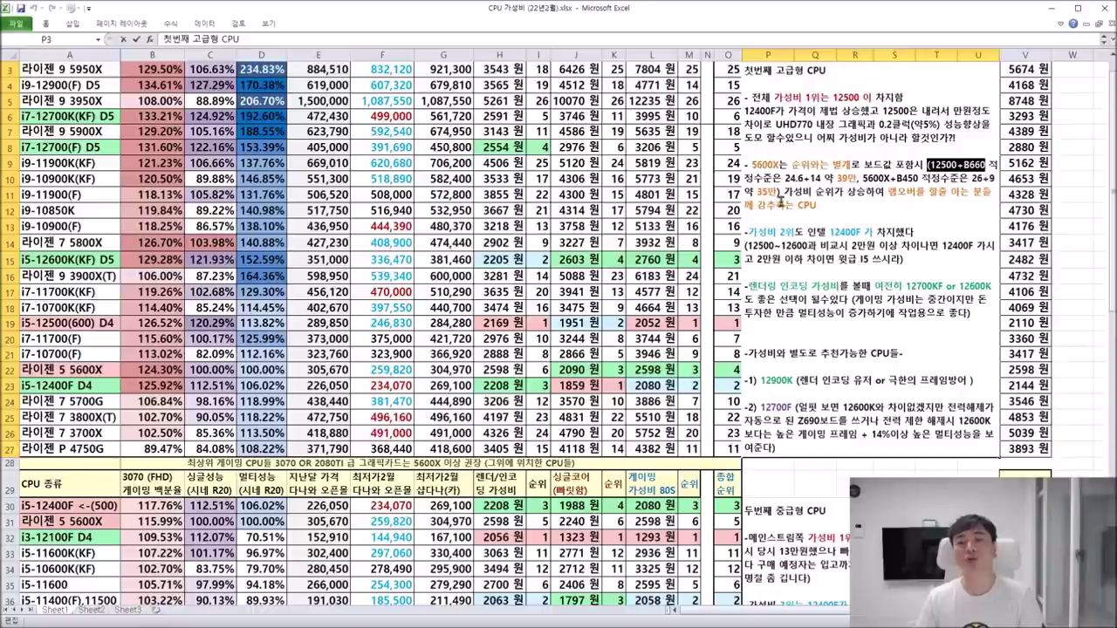
drag(784, 179, 920, 179)
click(869, 201)
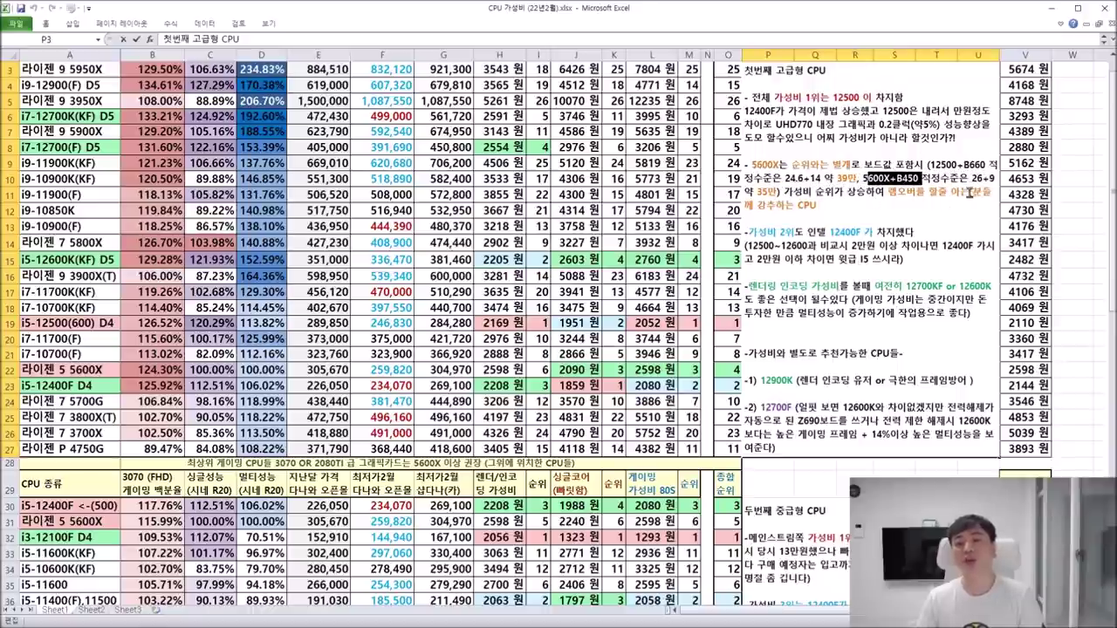
drag(756, 194, 779, 203)
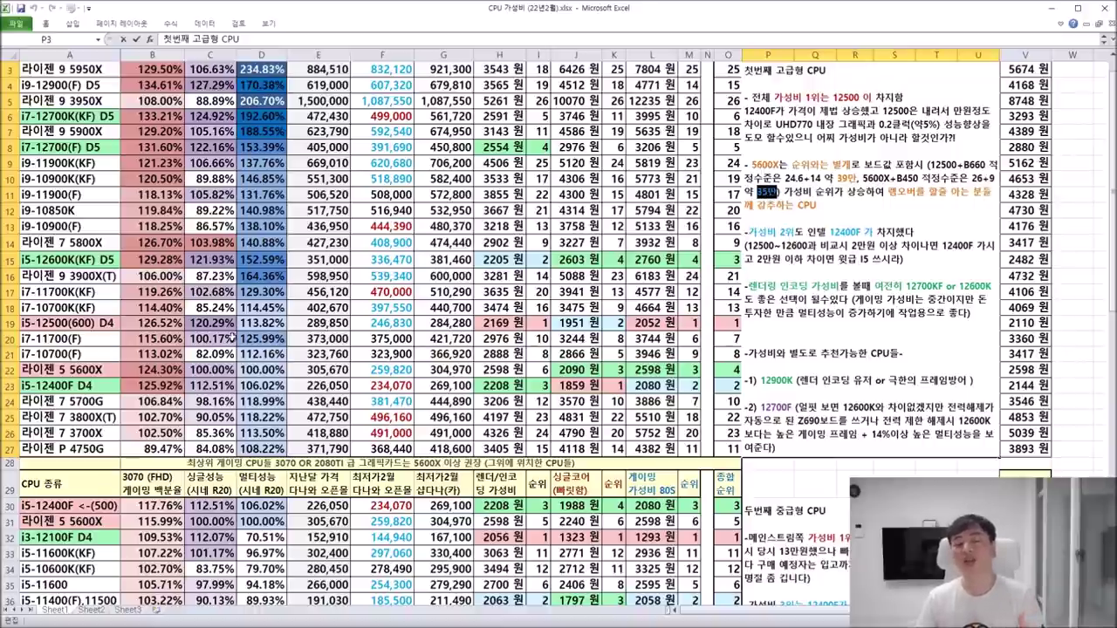
- Highlight the full 5600X paragraph again, followed by the paragraph ranking the 12400F second for value
click(755, 163)
drag(748, 163, 816, 206)
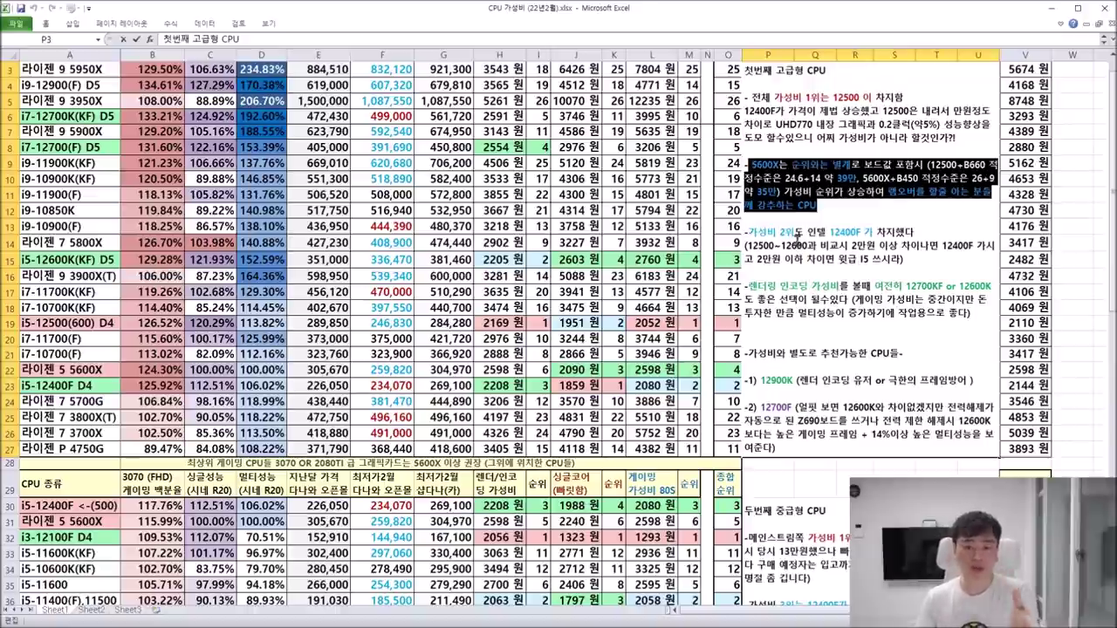
click(797, 233)
drag(747, 232, 938, 262)
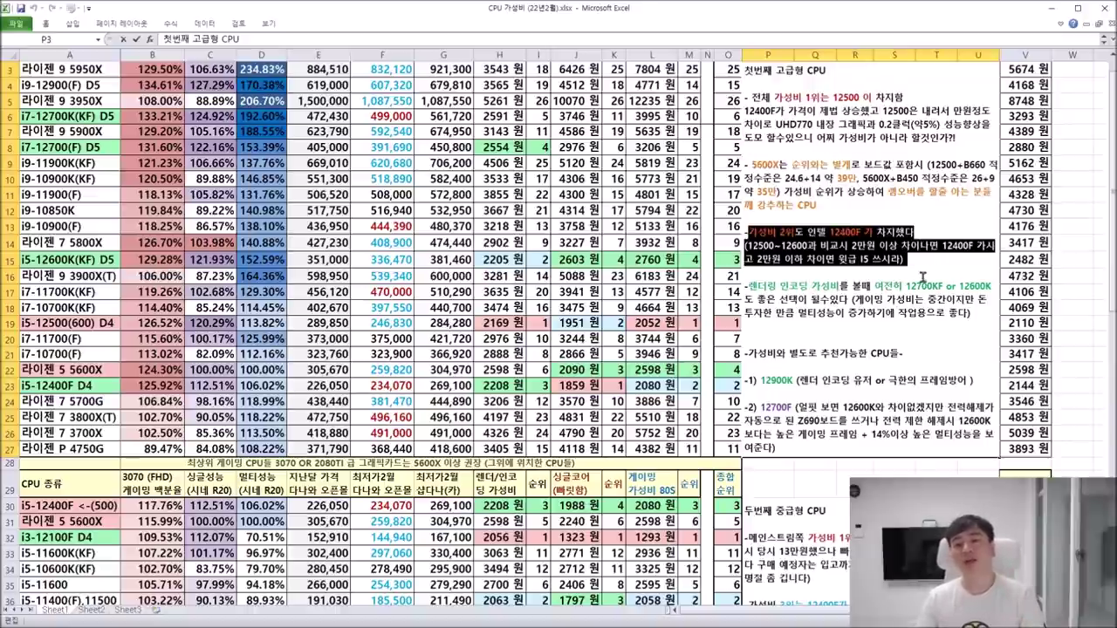
- Highlight the 12400F second-place paragraph and the 12500 first-place paragraph in the high-end CPU note in turn
click(860, 244)
drag(744, 232, 953, 264)
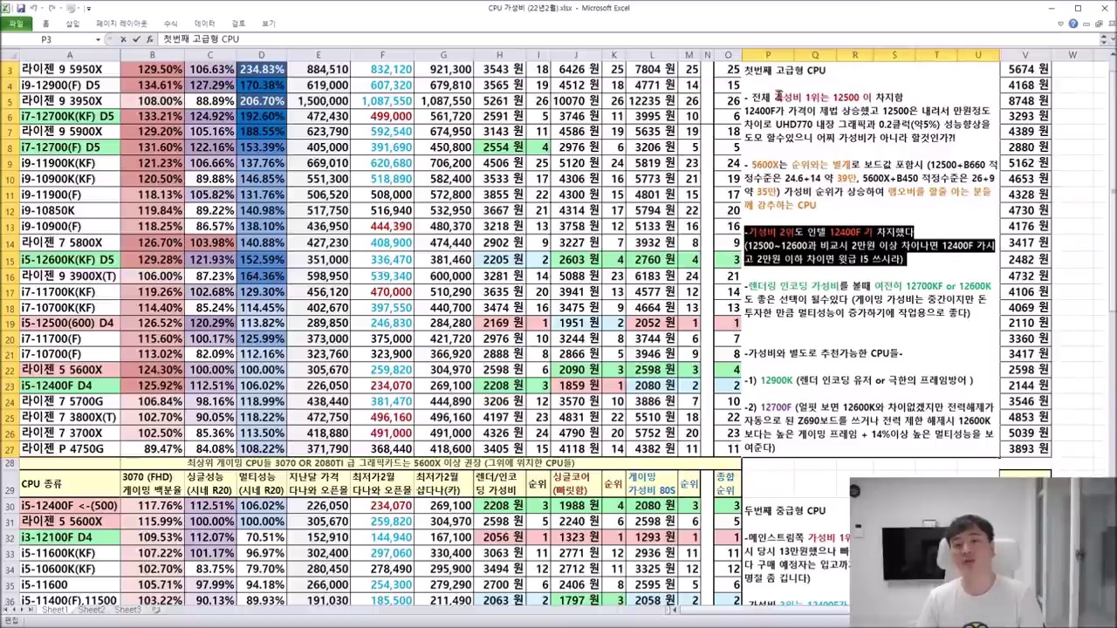
drag(780, 97, 970, 135)
click(879, 234)
drag(747, 230, 935, 256)
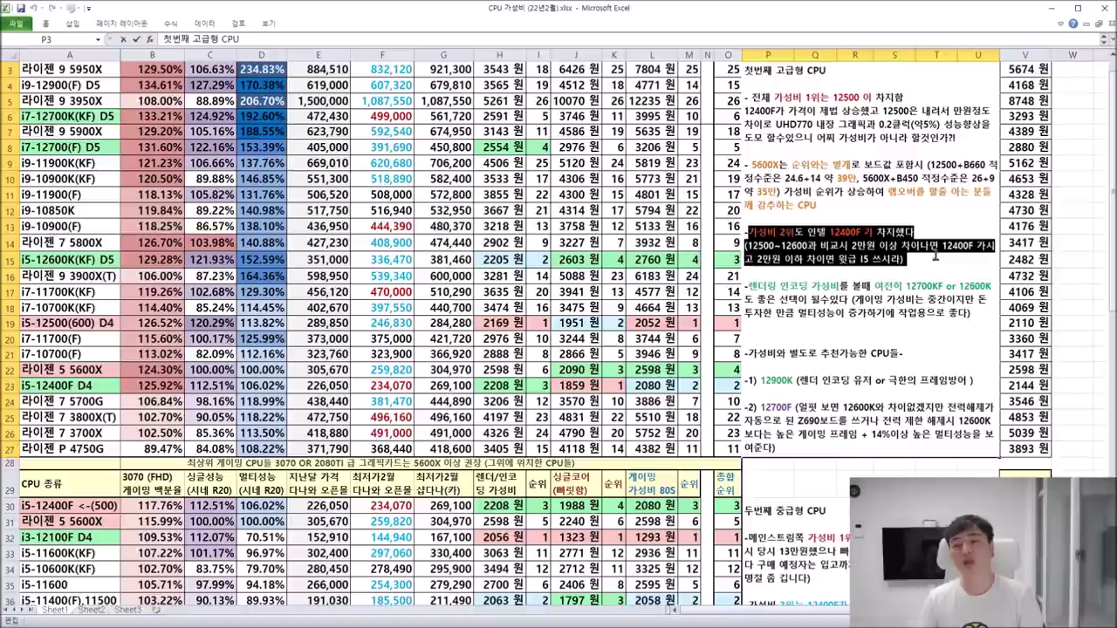
- Highlight the high-end note's paragraph recommending the 12700KF or 12600K for rendering and encoding value
click(870, 307)
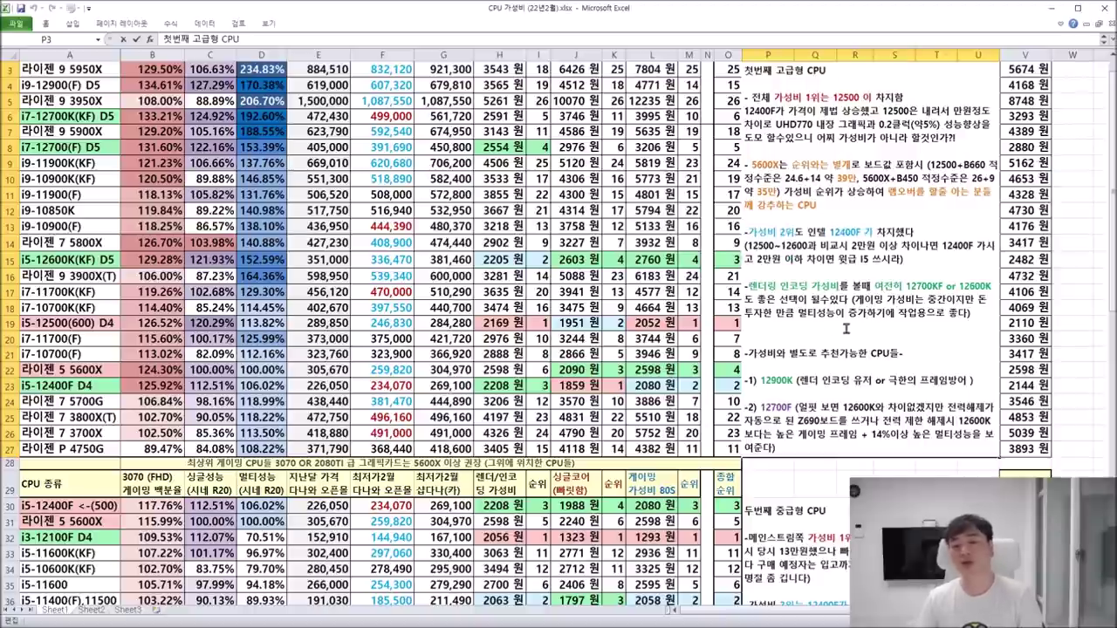
drag(761, 285, 969, 316)
scroll(909, 262, down, 3)
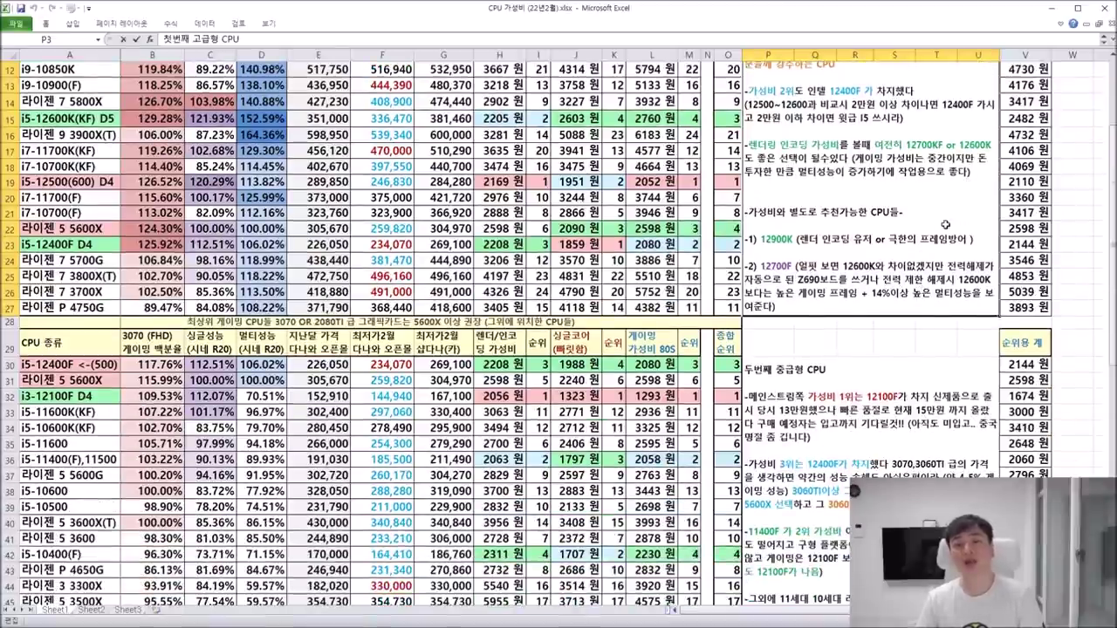
scroll(945, 225, down, 1)
scroll(791, 166, up, 4)
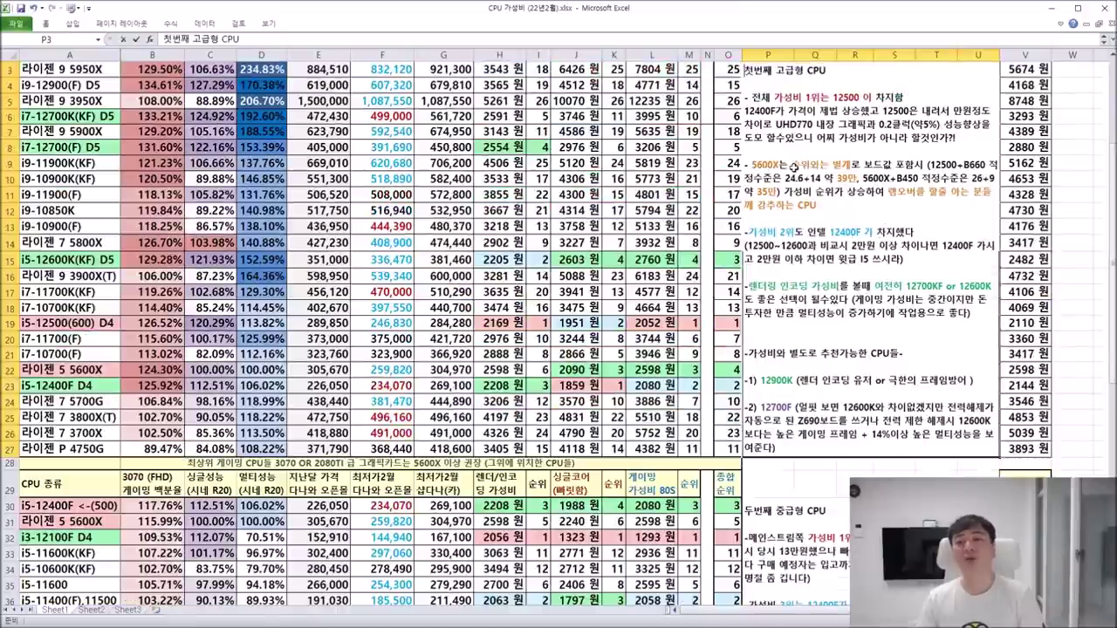
- Open the mid-range CPU note beside the 3070 table for editing and highlight its line ranking the 12100F first for value
scroll(837, 347, down, 6)
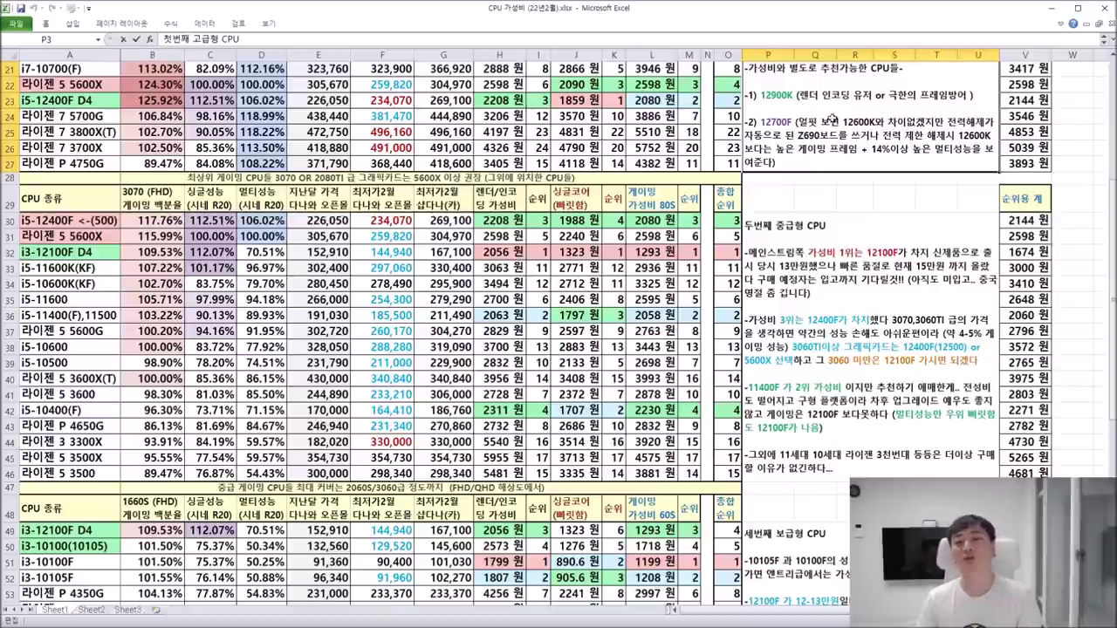
scroll(862, 161, down, 2)
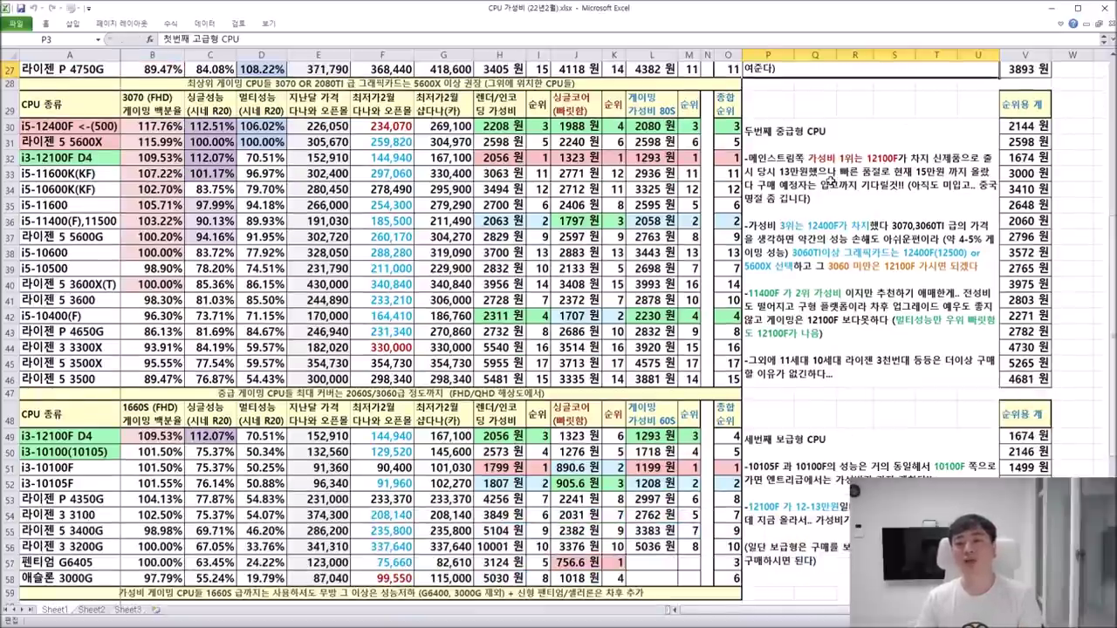
click(830, 183)
drag(745, 158, 977, 163)
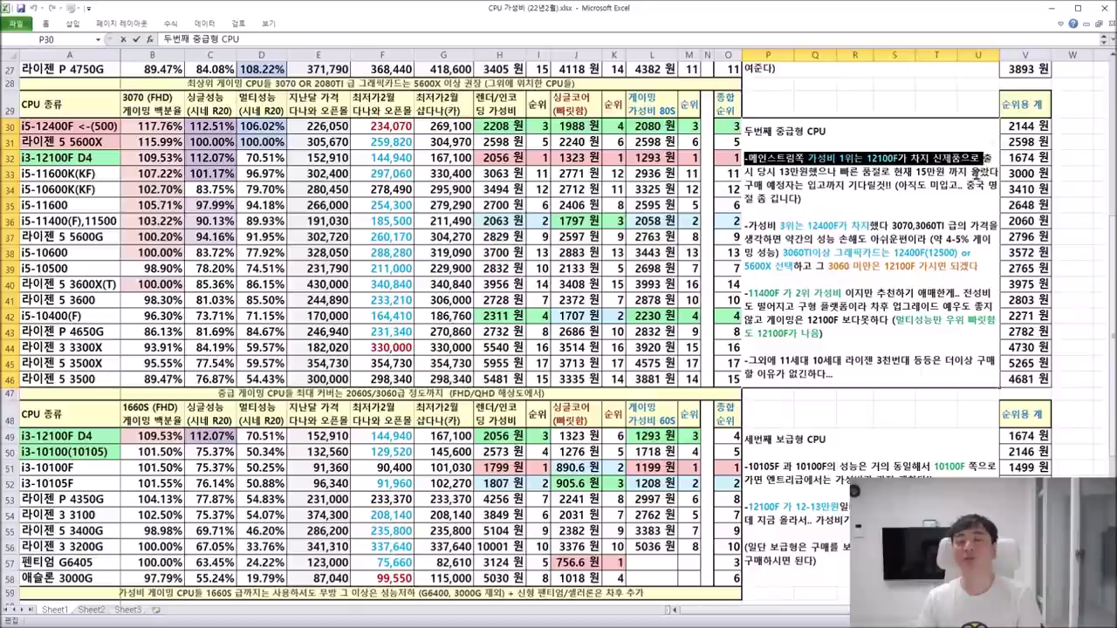
click(945, 201)
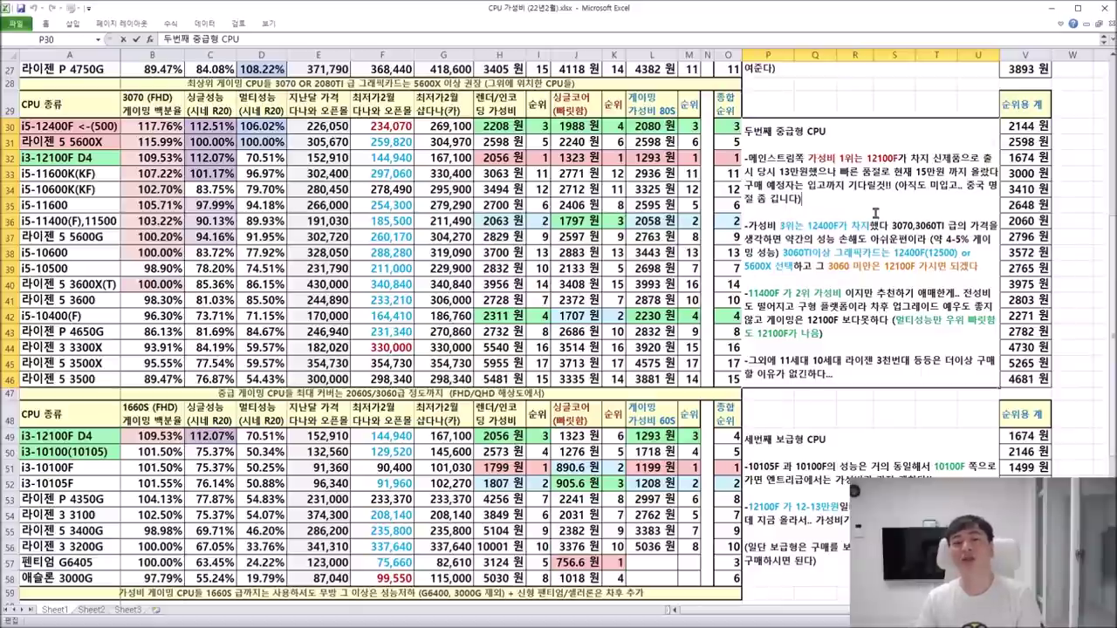
- Highlight the mid-range note's paragraph ranking the 12400F third, including its 12100F recommendation for graphics cards below the 3060
drag(778, 172, 869, 225)
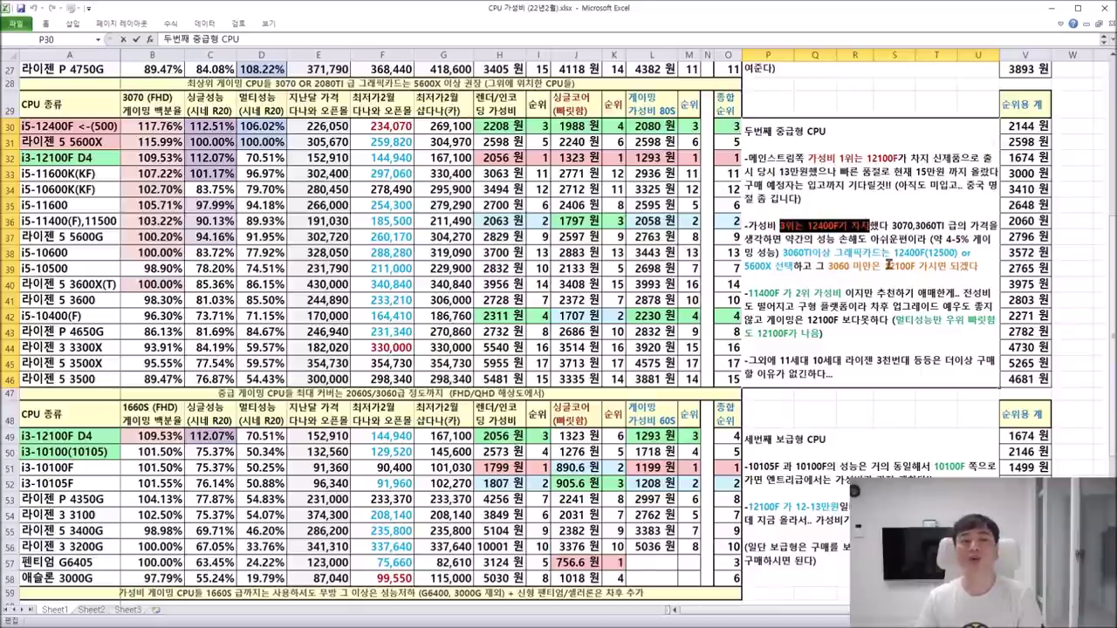
click(862, 263)
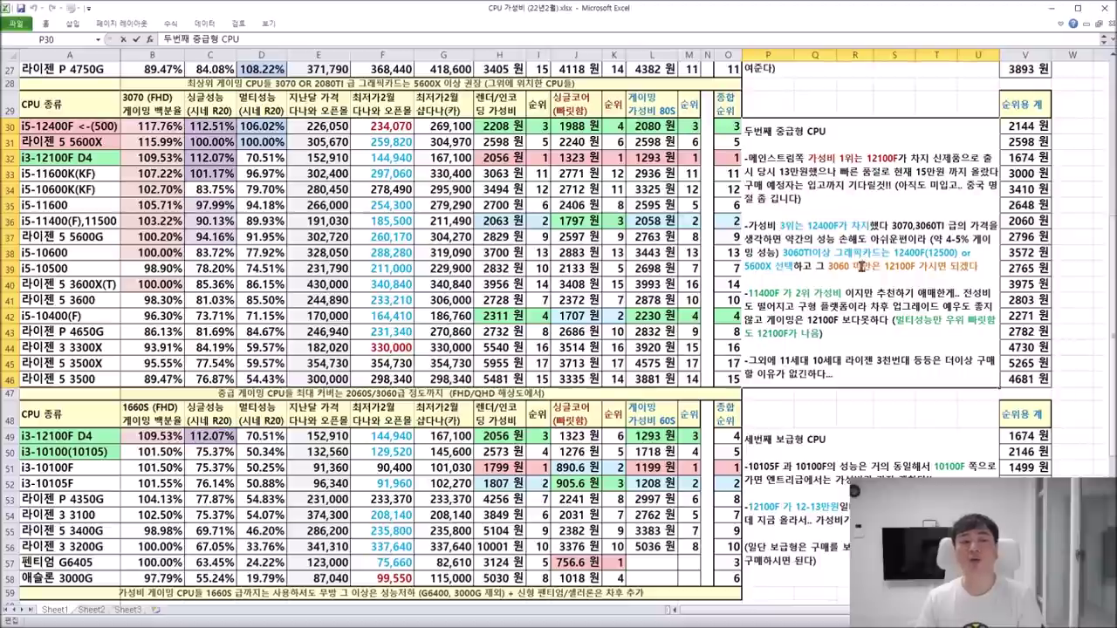
drag(780, 225, 957, 271)
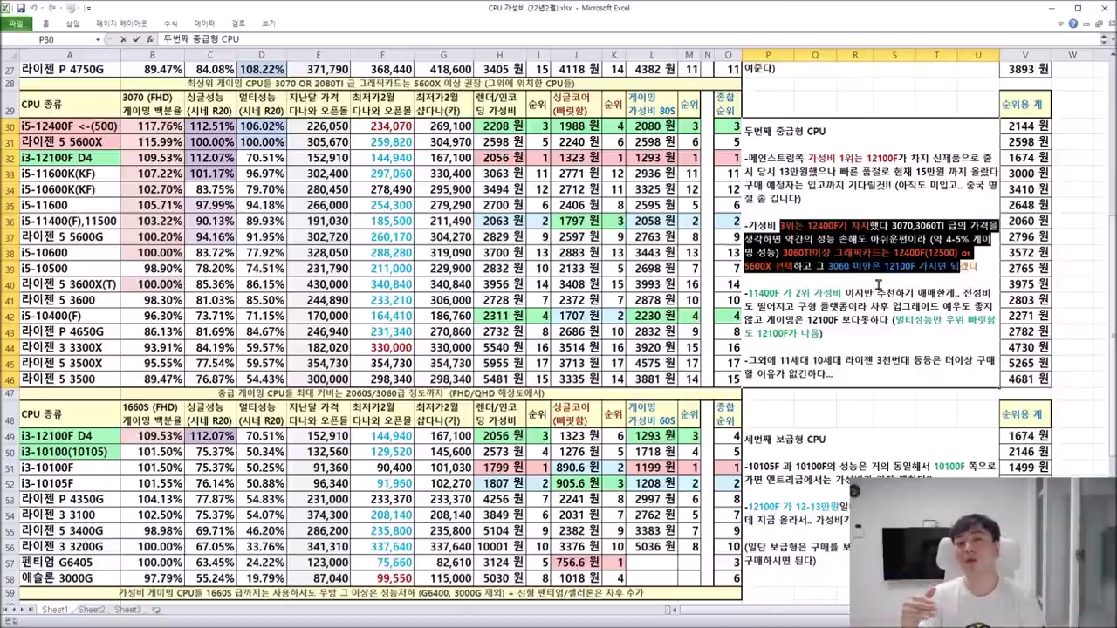
click(845, 273)
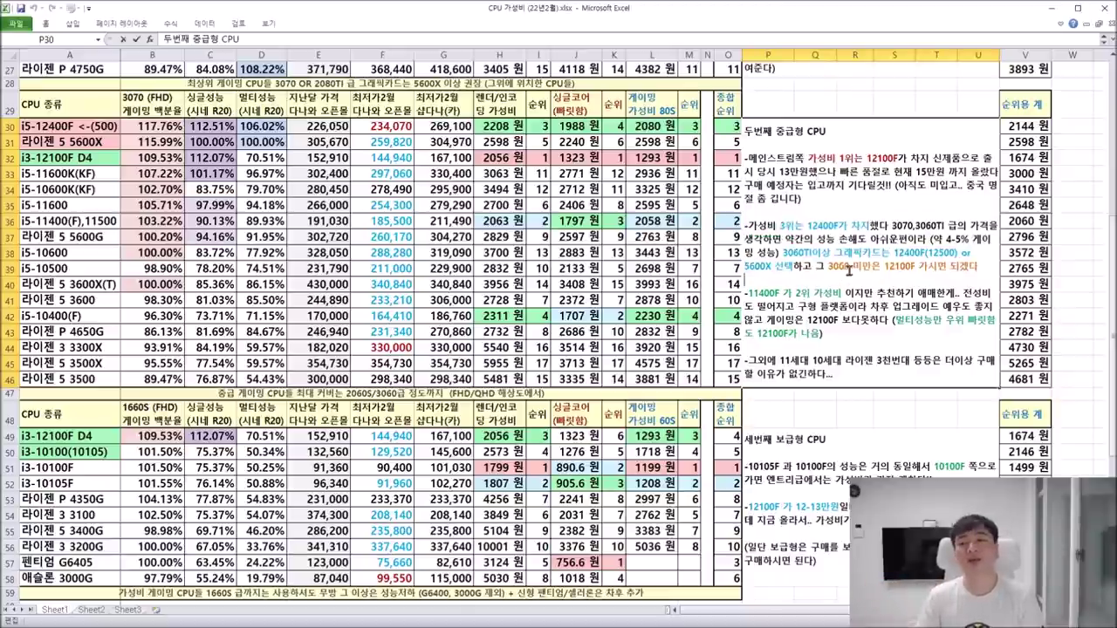
drag(884, 266, 961, 276)
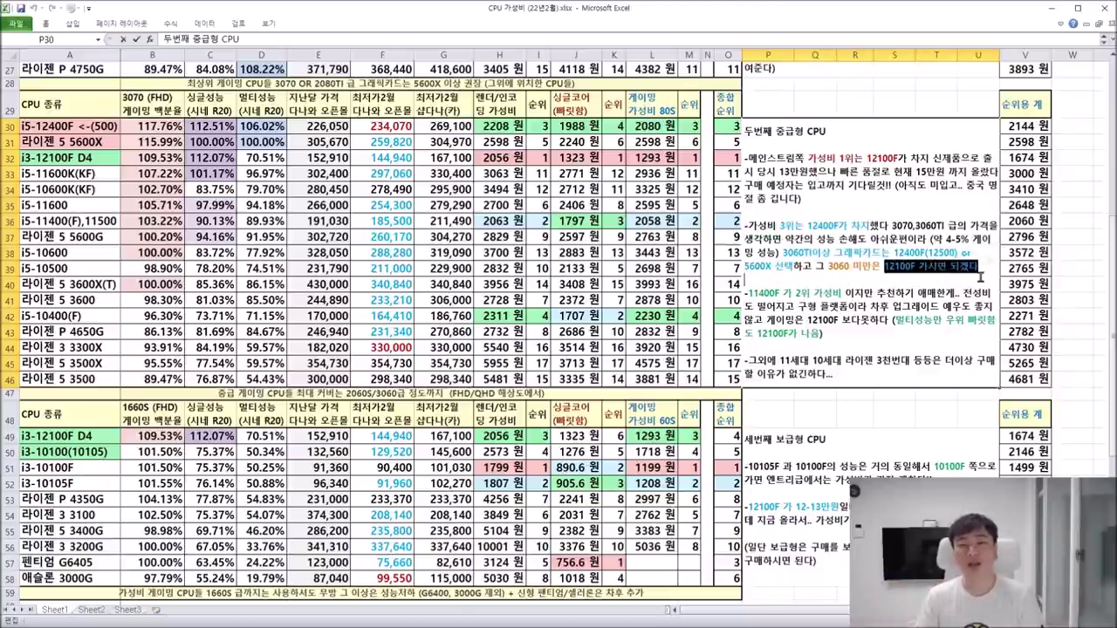
scroll(979, 278, down, 1)
click(902, 295)
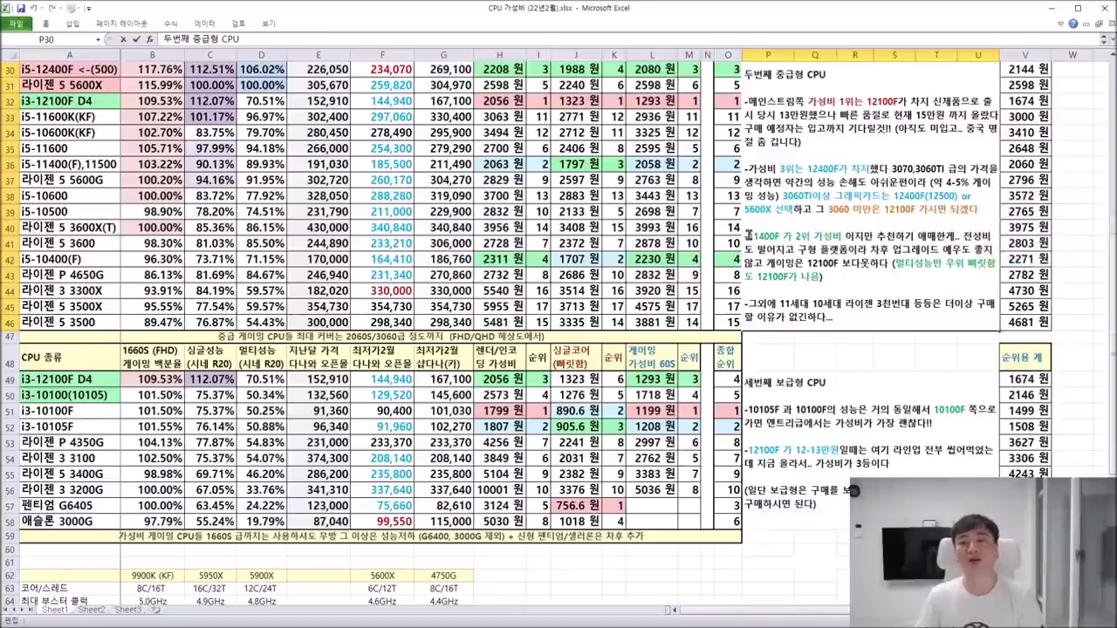
- Highlight the mid-range note's paragraph on the 11400F in second place, including its closing remark favouring the 12100F
scroll(901, 295, down, 2)
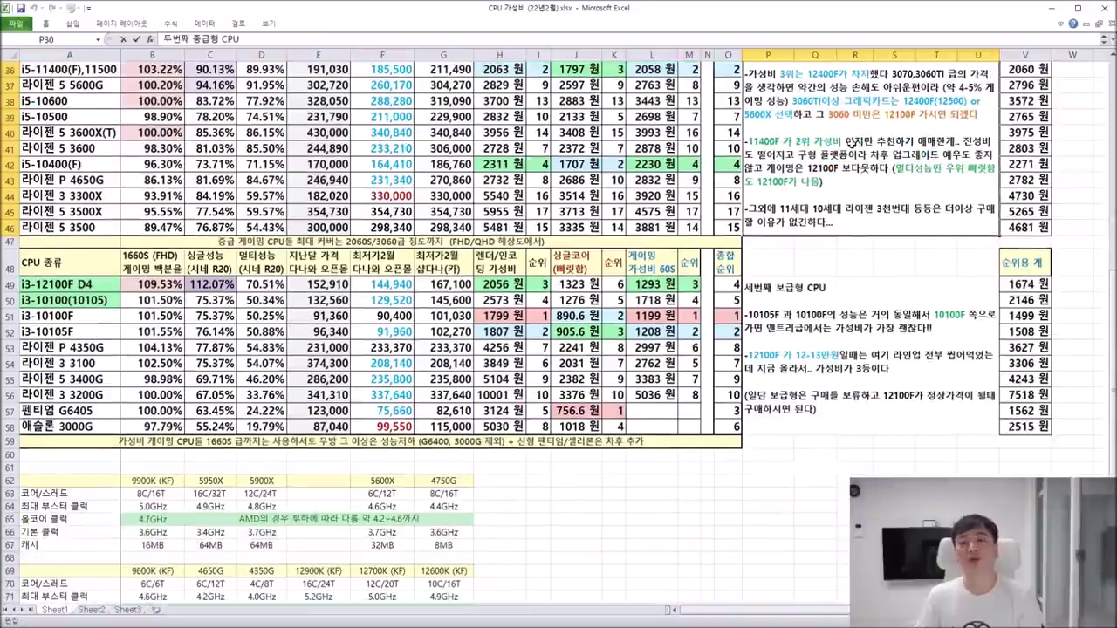
scroll(902, 295, up, 2)
drag(746, 236, 926, 288)
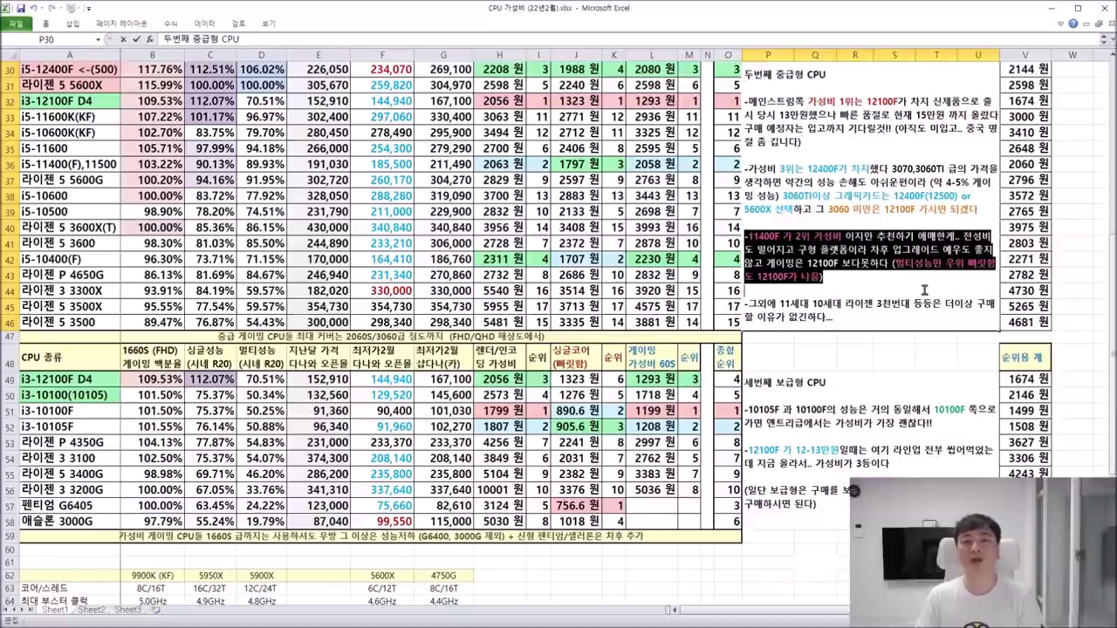
click(892, 284)
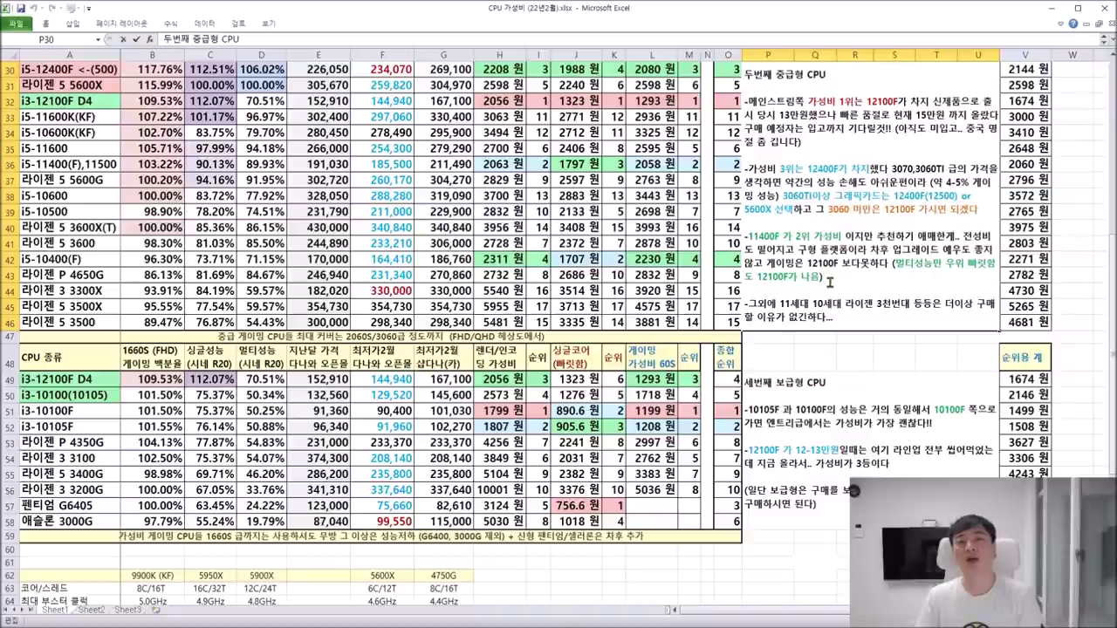
drag(751, 275, 825, 278)
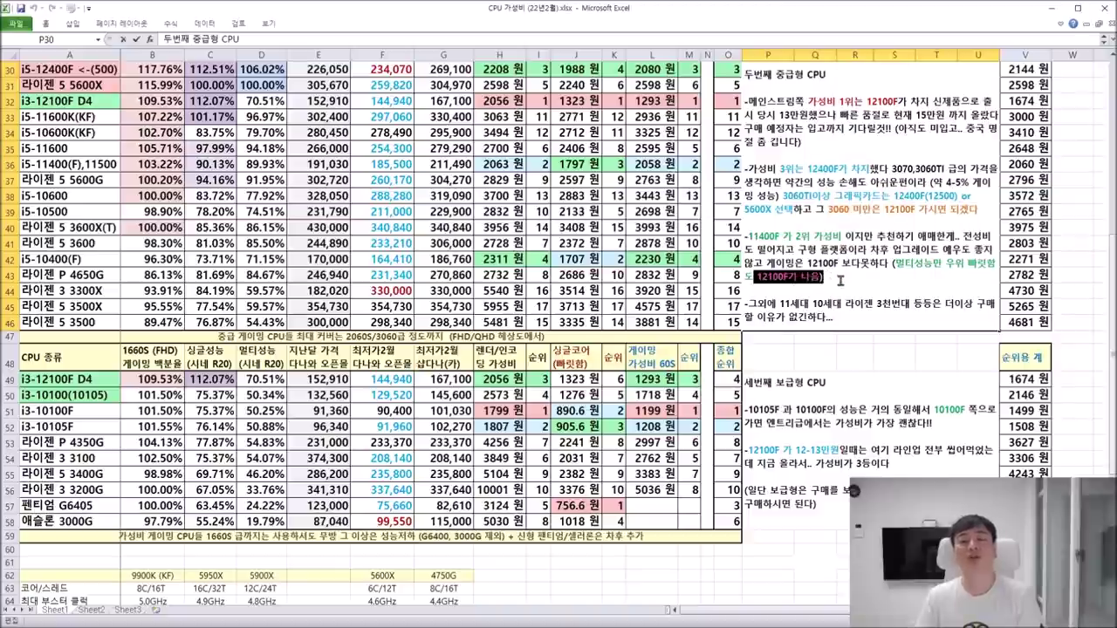
click(855, 286)
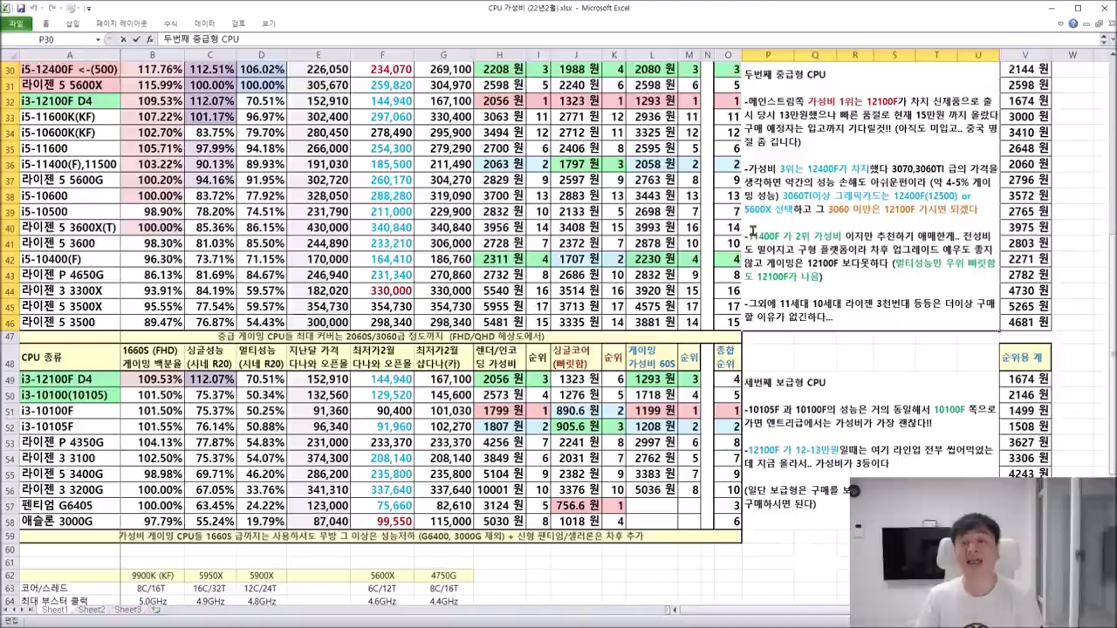
drag(756, 236, 848, 283)
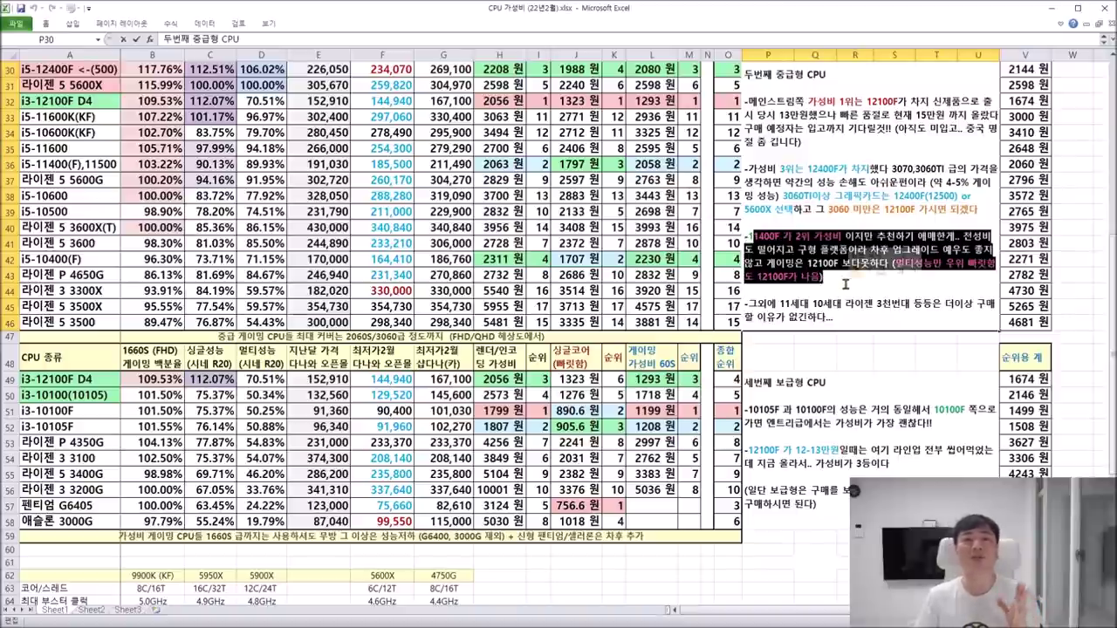
- Open the entry-level CPU note beside the 1660S table for editing and highlight the paragraph comparing the 10105F and 10100F
scroll(908, 293, down, 5)
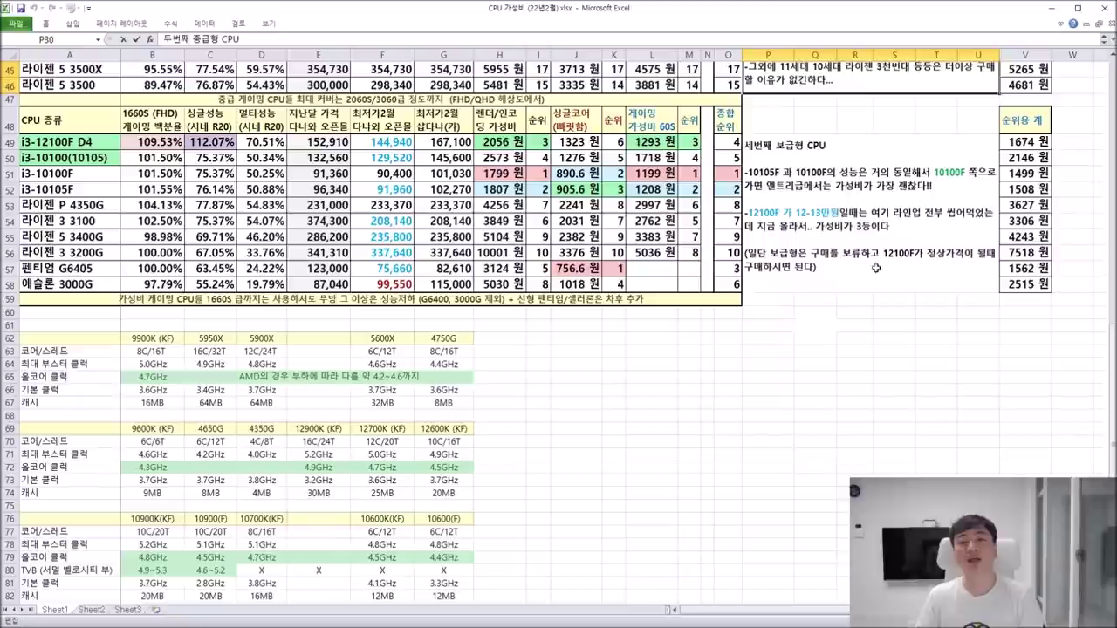
click(781, 172)
double_click(782, 172)
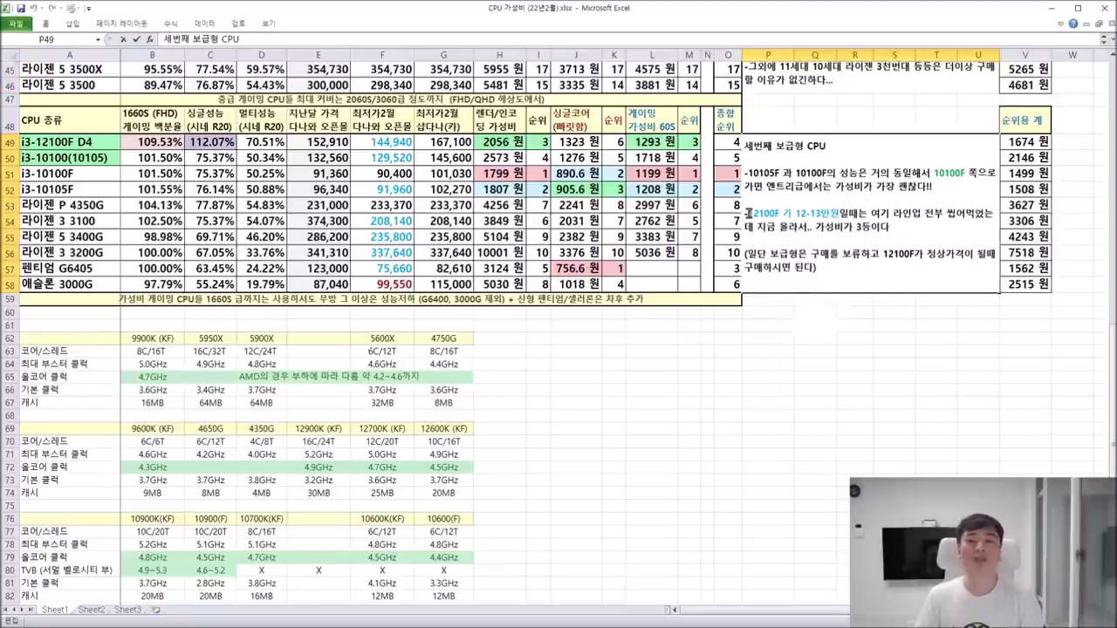
drag(748, 213, 781, 213)
click(840, 236)
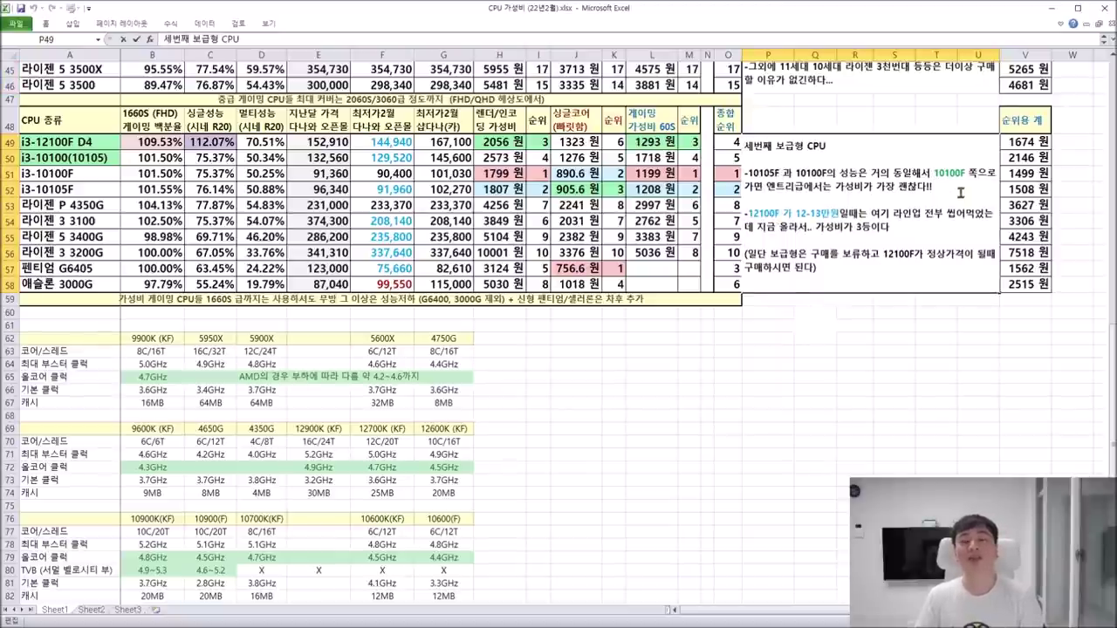
click(966, 174)
drag(933, 187, 752, 174)
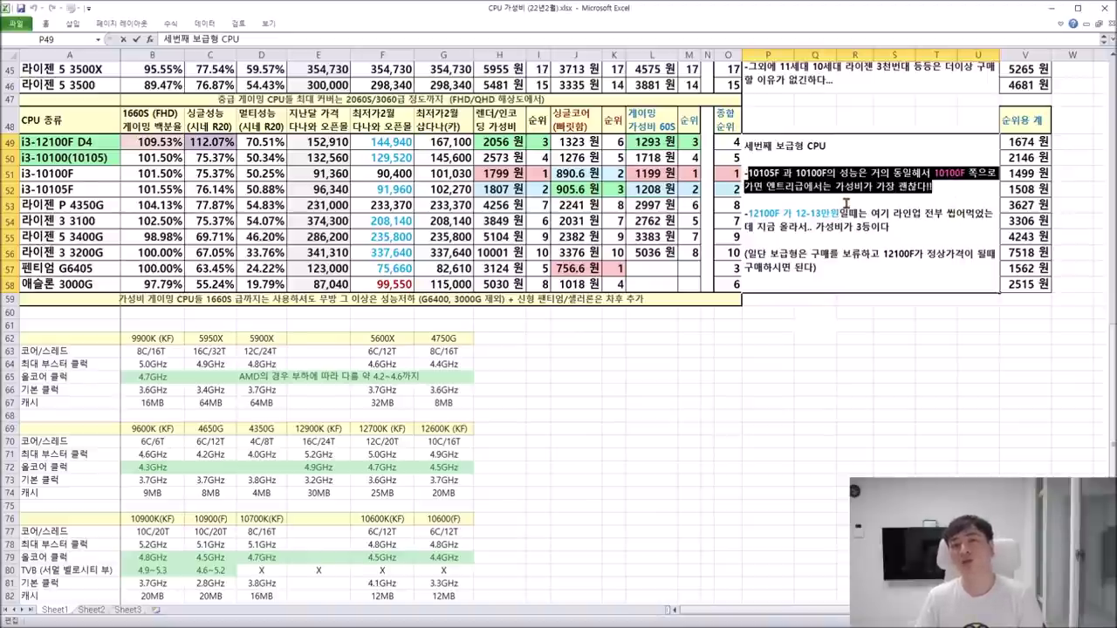
- Delete the 10105F and 10100F paragraph from the entry-level note and append "그래도 이걸 사는게 맞다" to the 12100F paragraph
drag(950, 189, 724, 175)
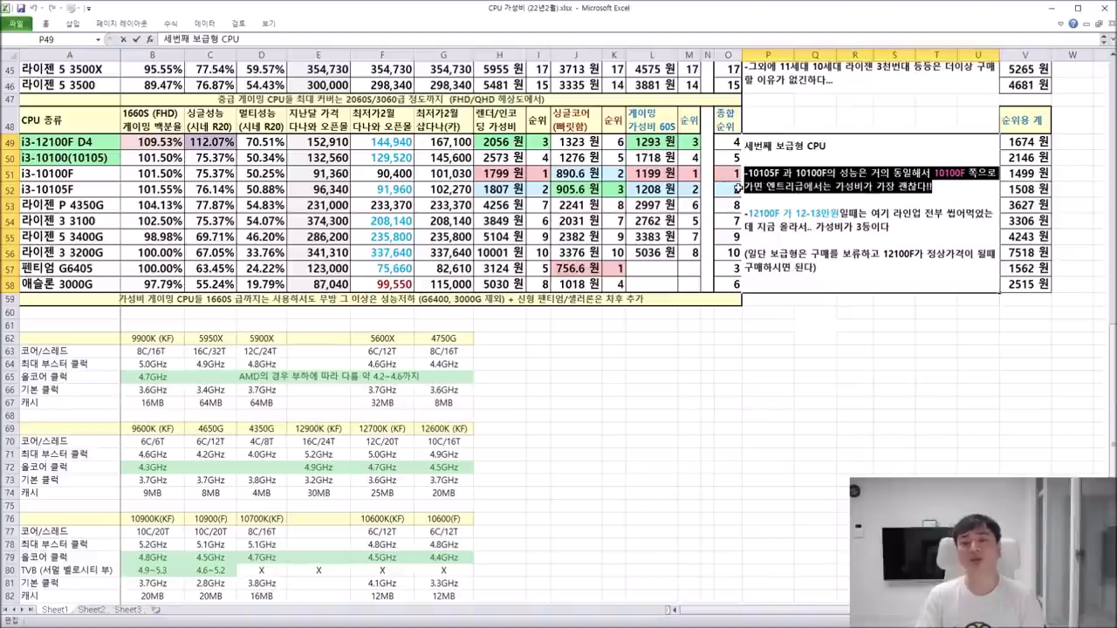
key(Delete)
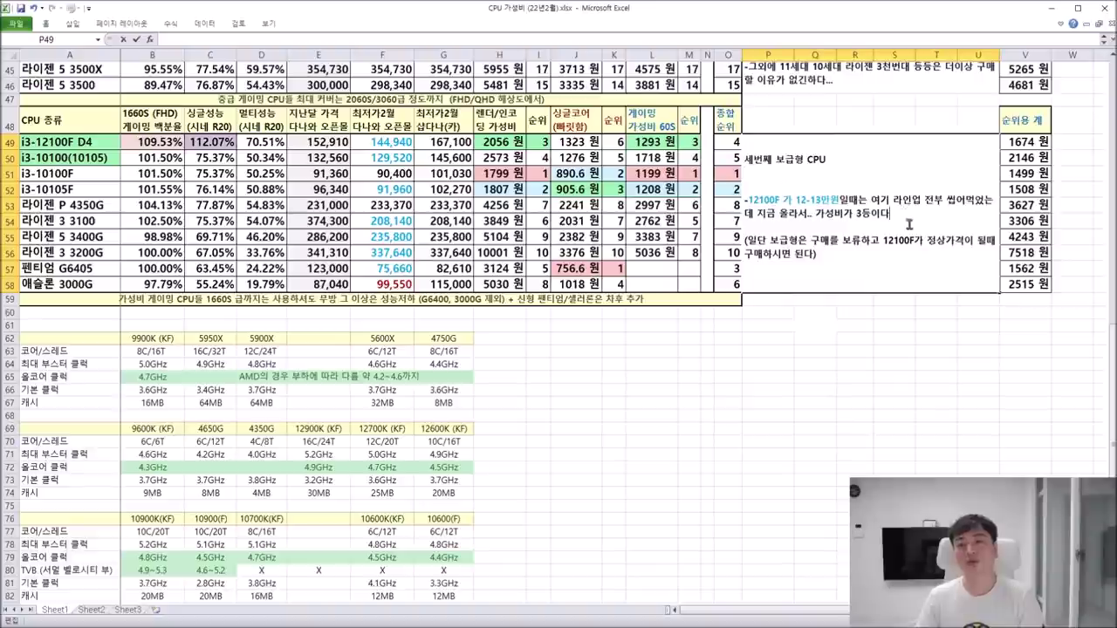
text(ㄱ래도 이걸 사는게 맞다)
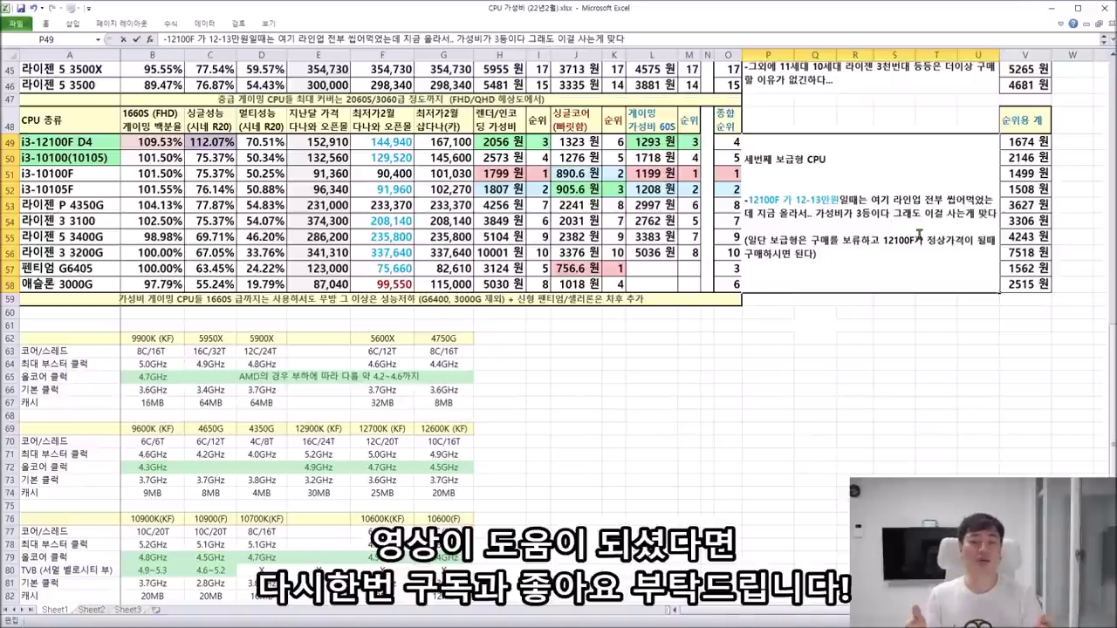
click(855, 462)
scroll(849, 447, up, 14)
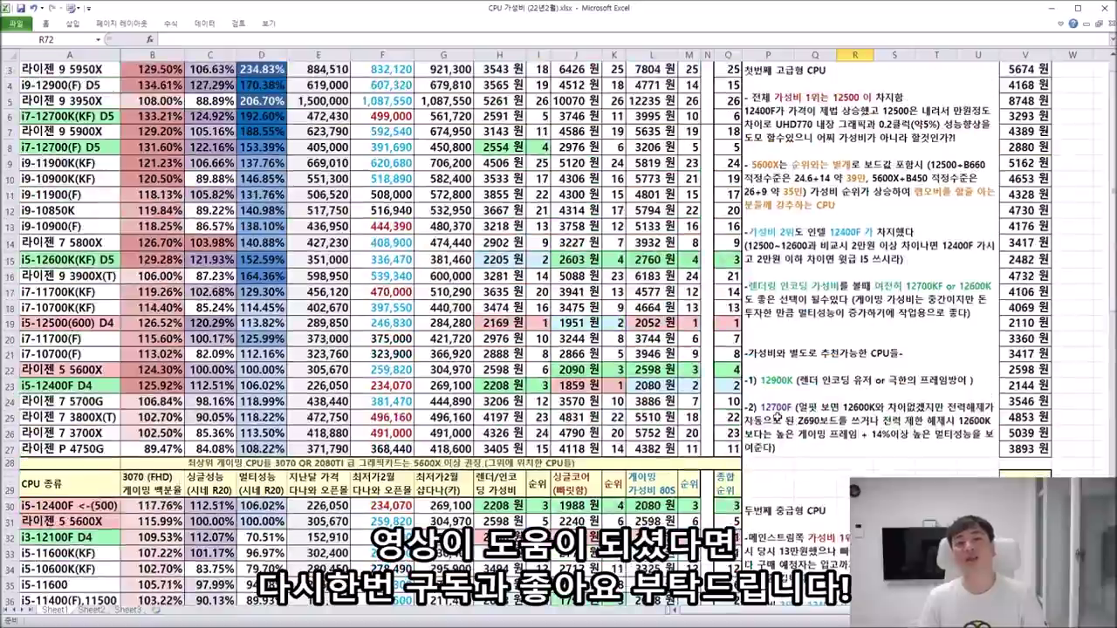
scroll(767, 405, up, 1)
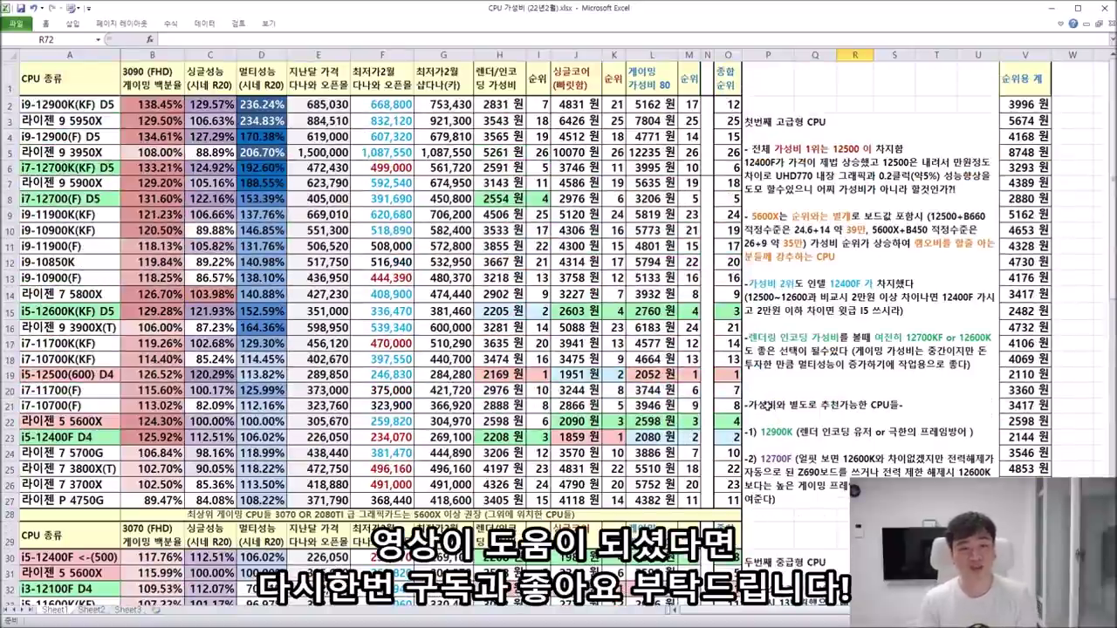